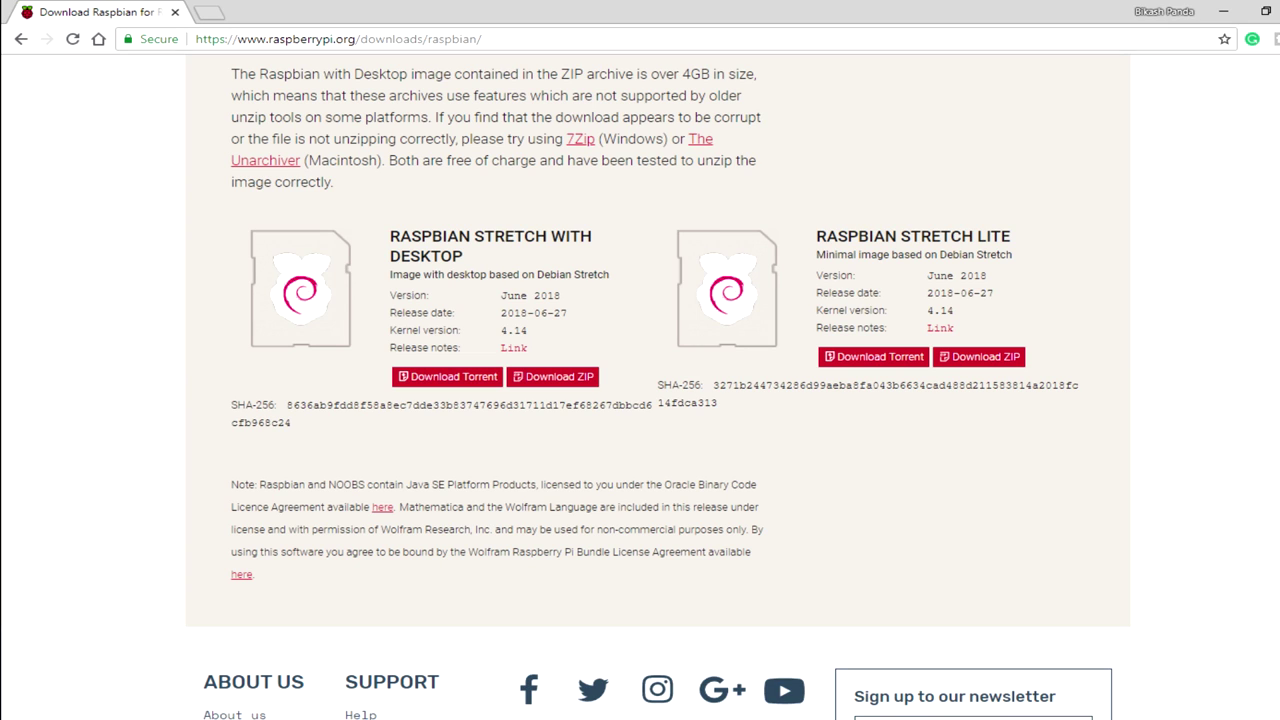
Scroll the Raspbian download page up and back down.
scroll(640, 390, "up", 3)
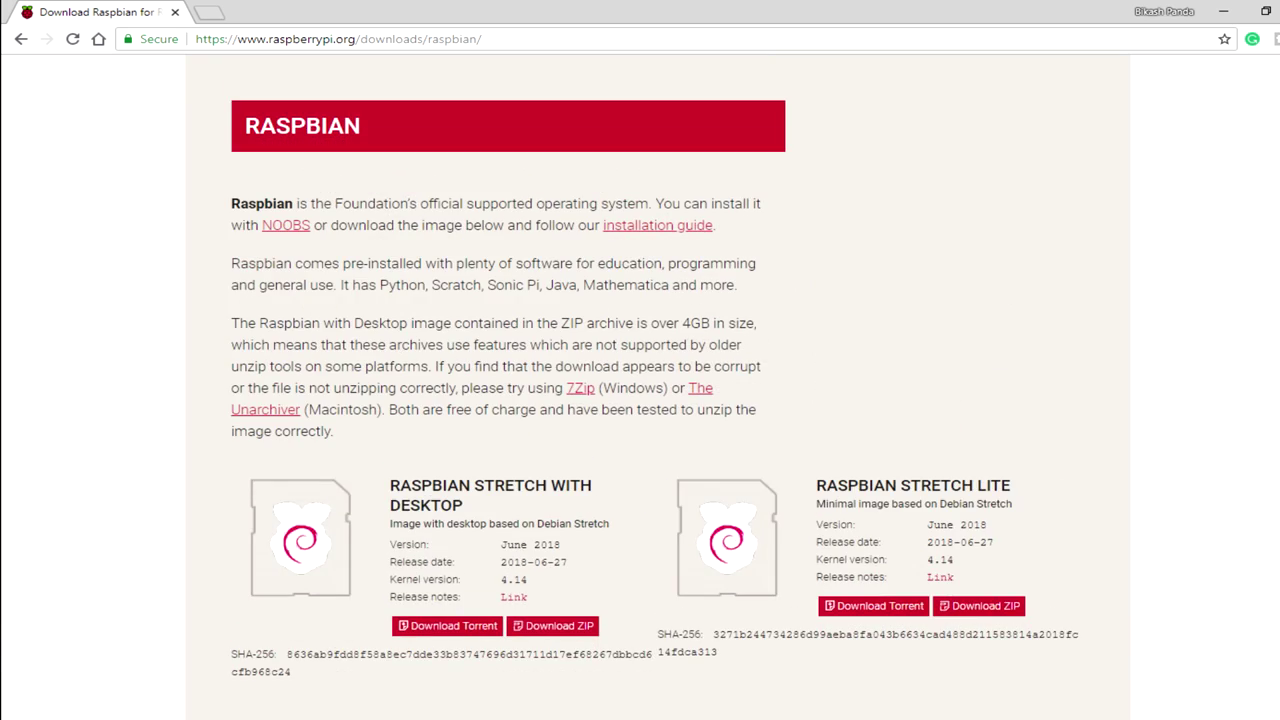
scroll(640, 390, "down", 3)
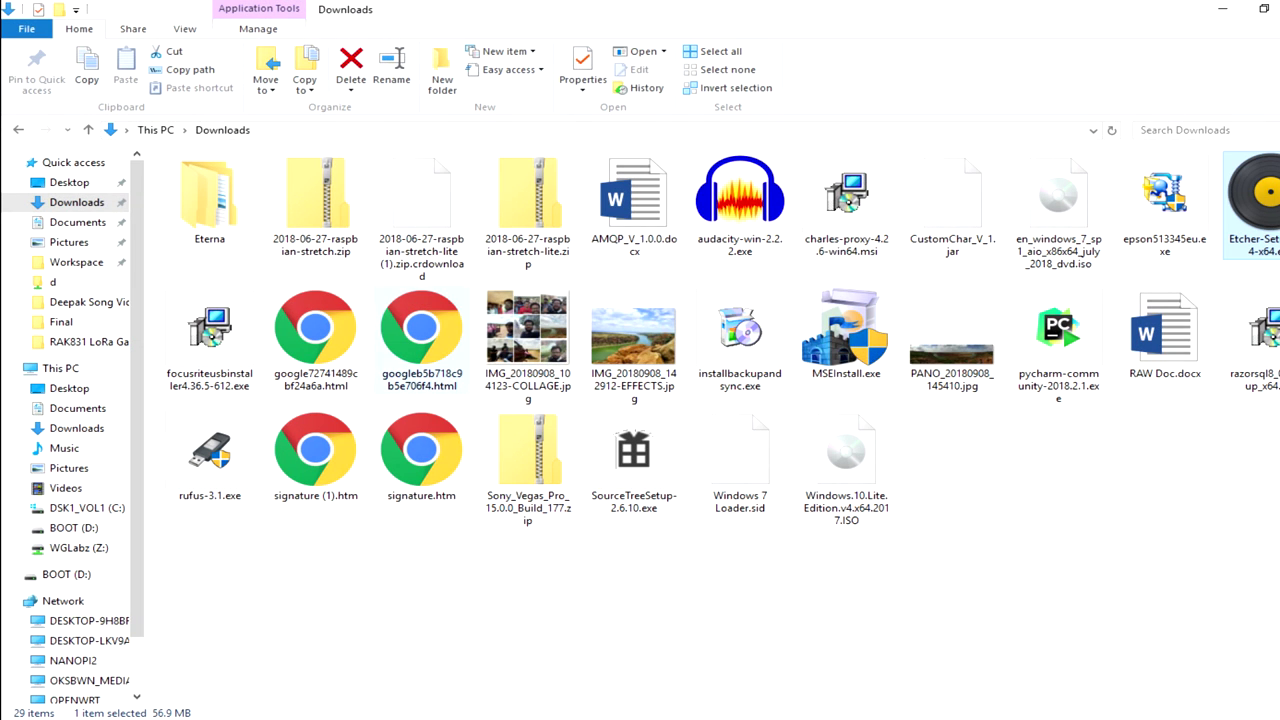
Load 2018-06-27-raspbian-stretch-lite.zip from This PC > Downloads as Etcher's image.
left_click(528, 205)
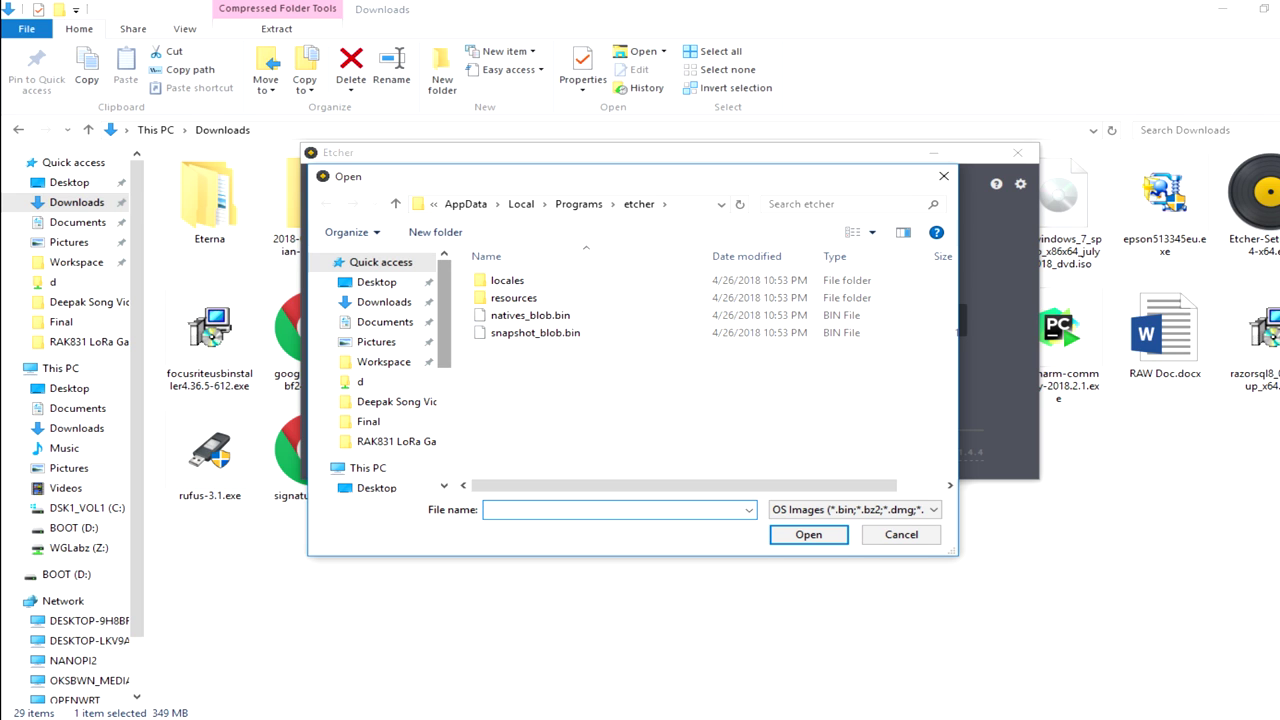
scroll(380, 370, "down", 3)
scroll(380, 370, "up", 3)
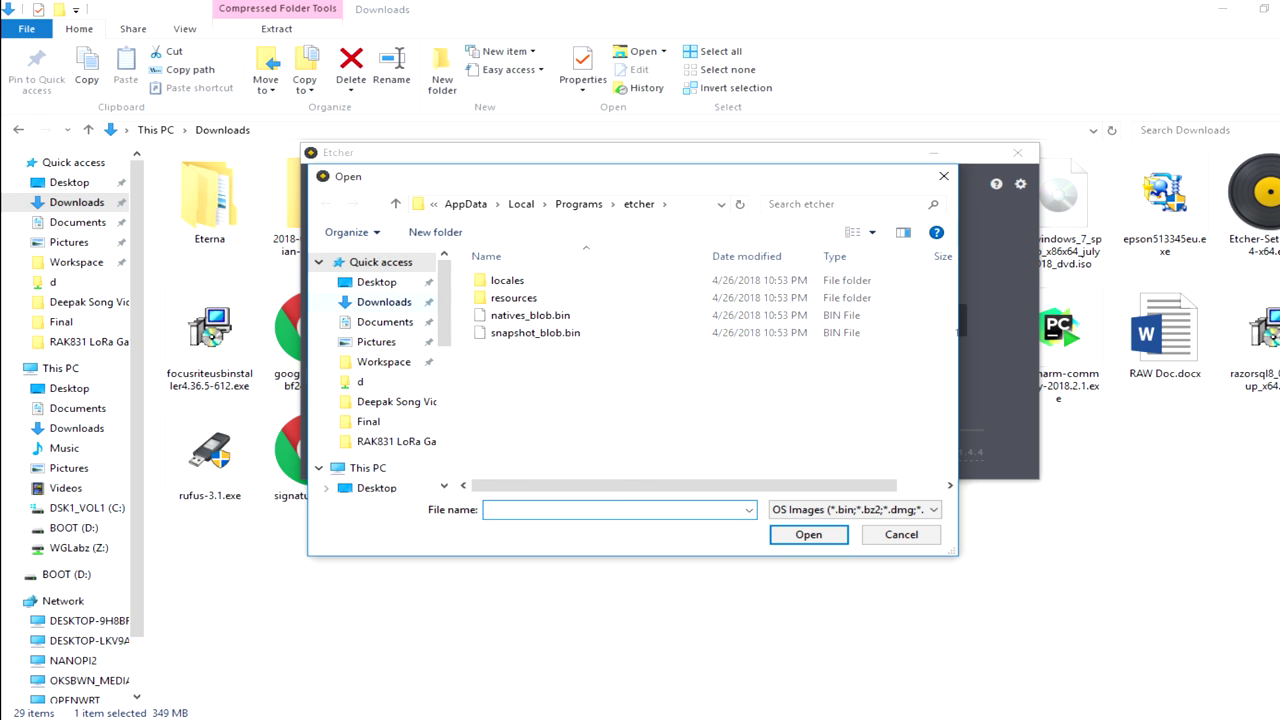
left_click(384, 301)
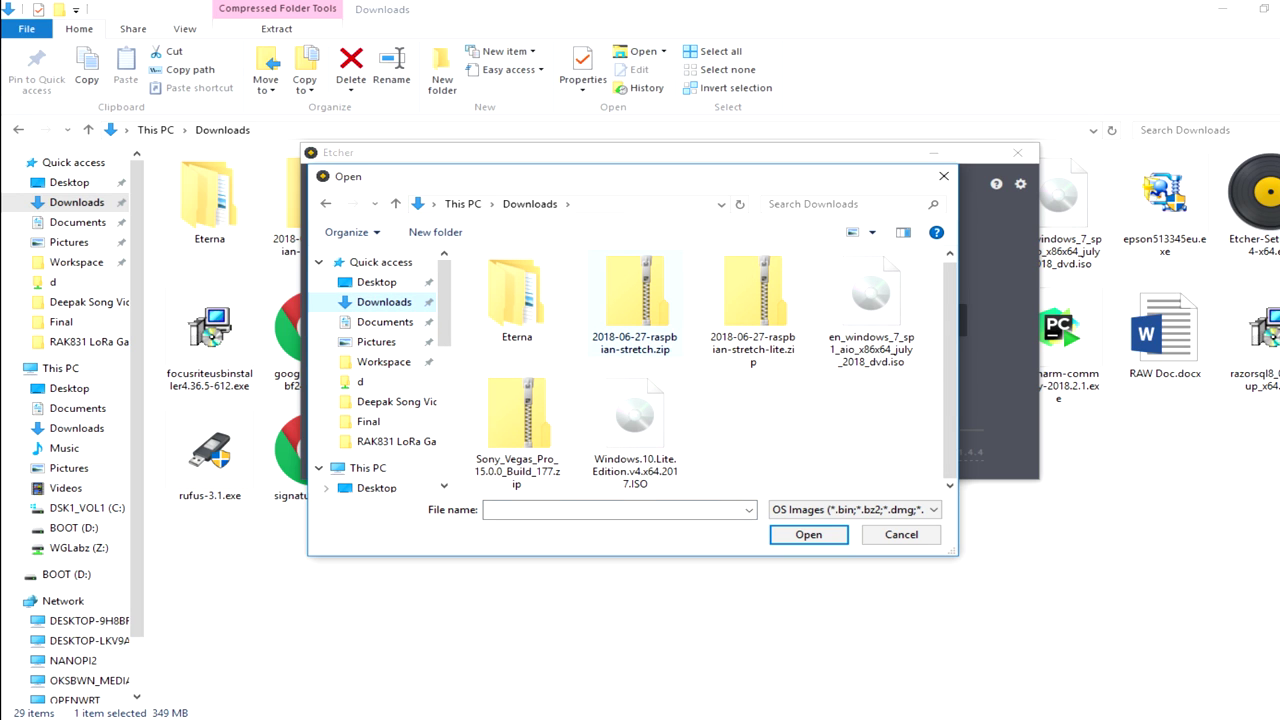
left_click(753, 300)
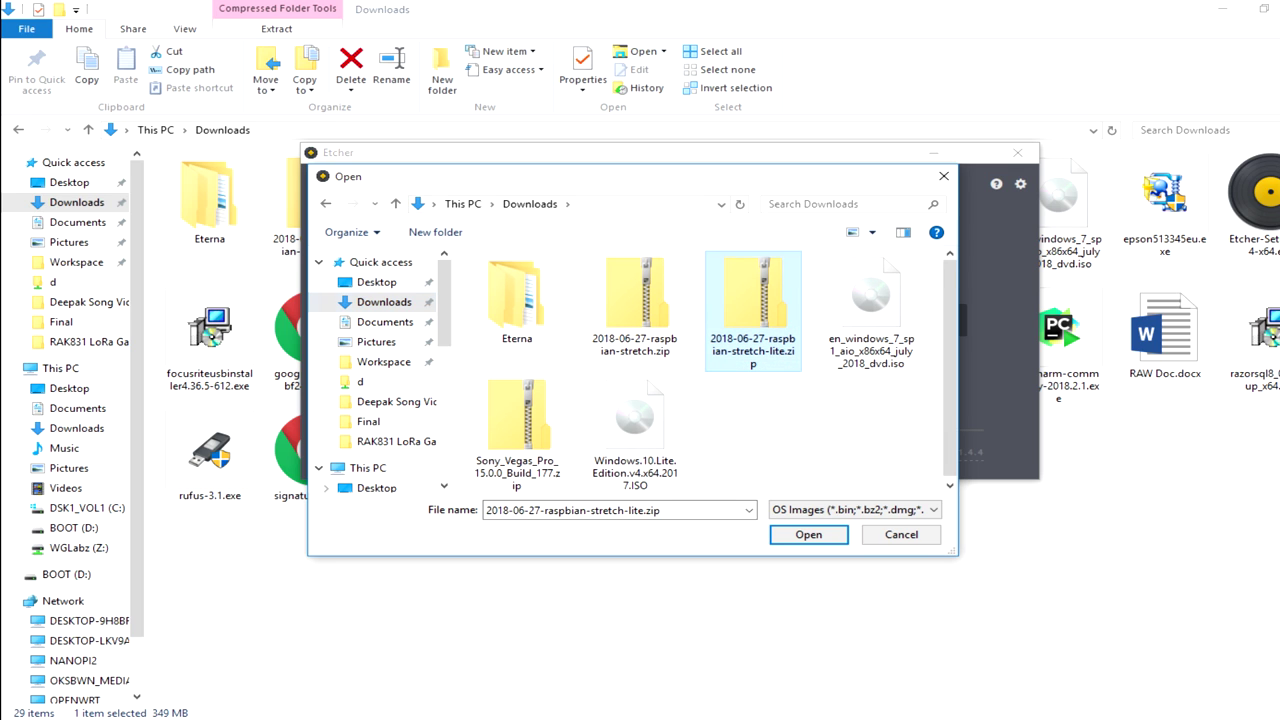
left_click(808, 534)
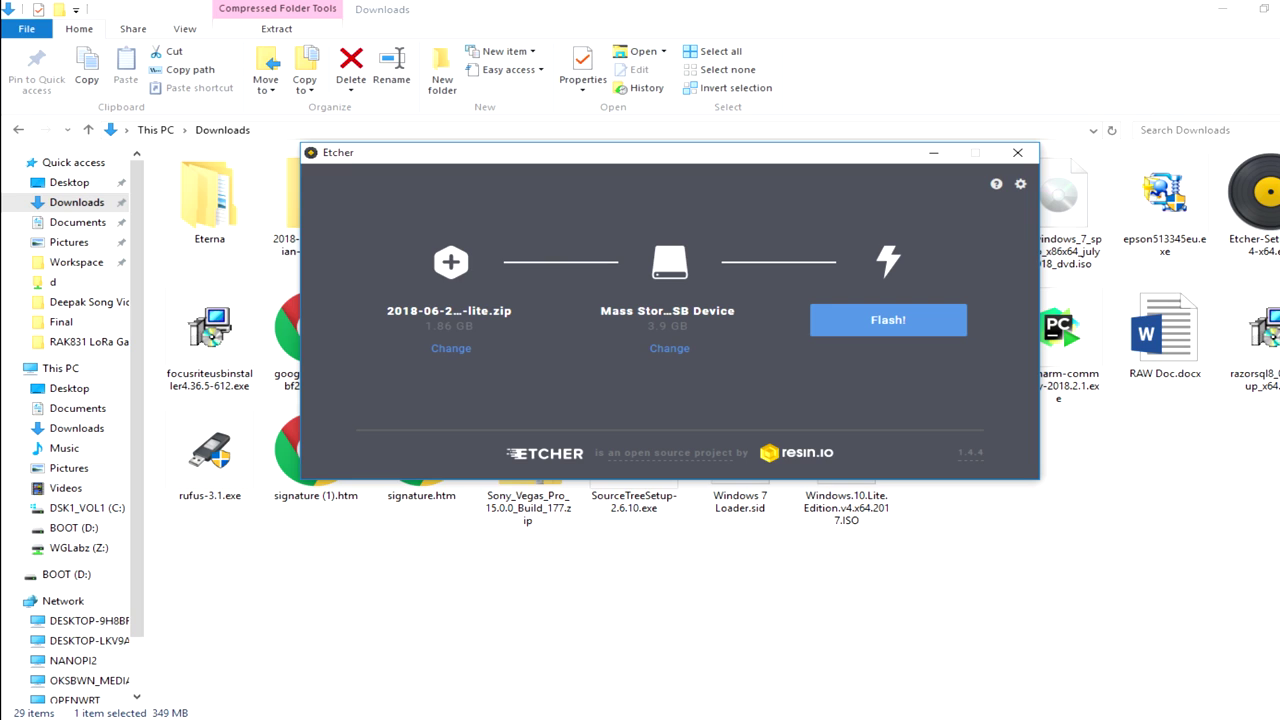
Target the 3.9 GB USB mass storage device, flash the image, then close Etcher.
left_click(669, 348)
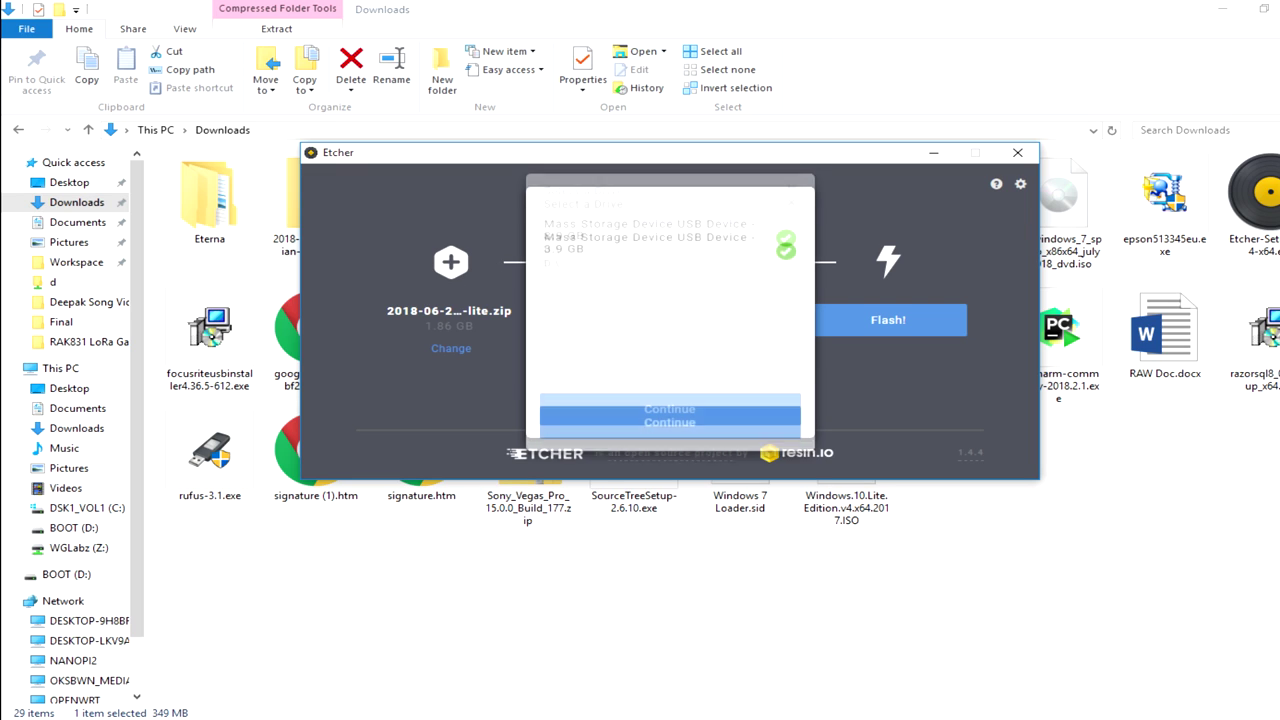
left_click(669, 424)
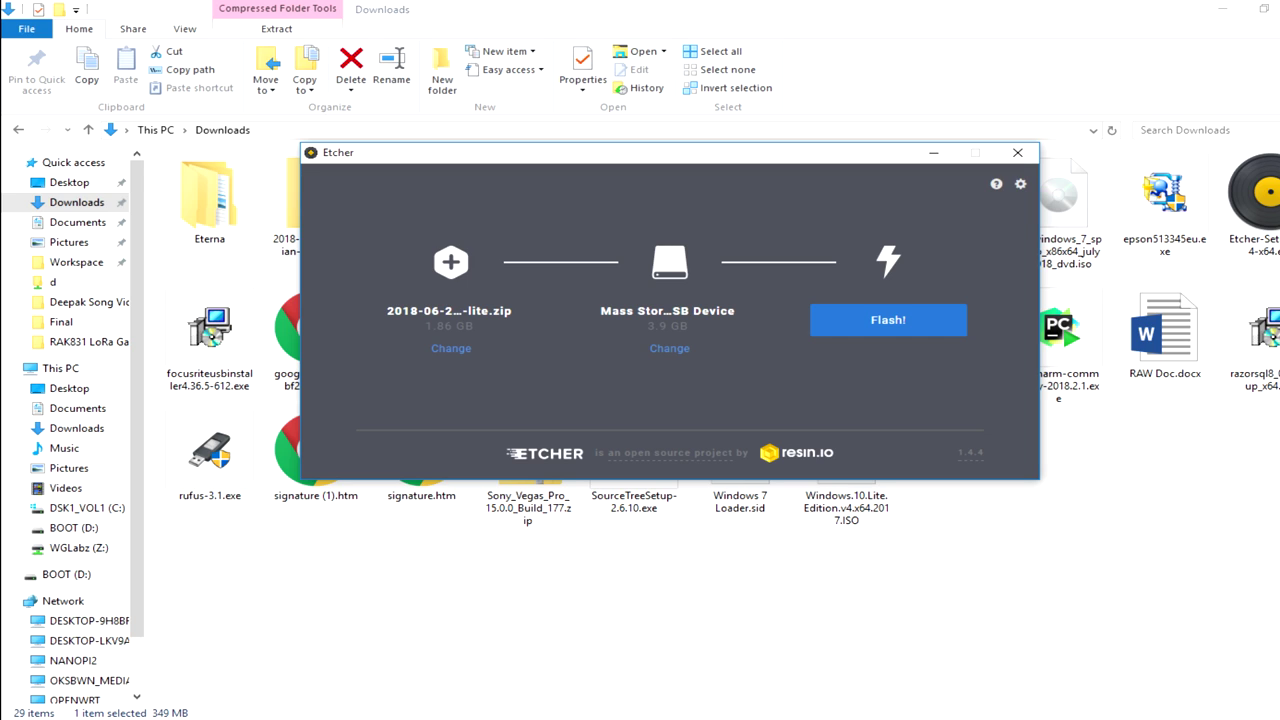
left_click(888, 320)
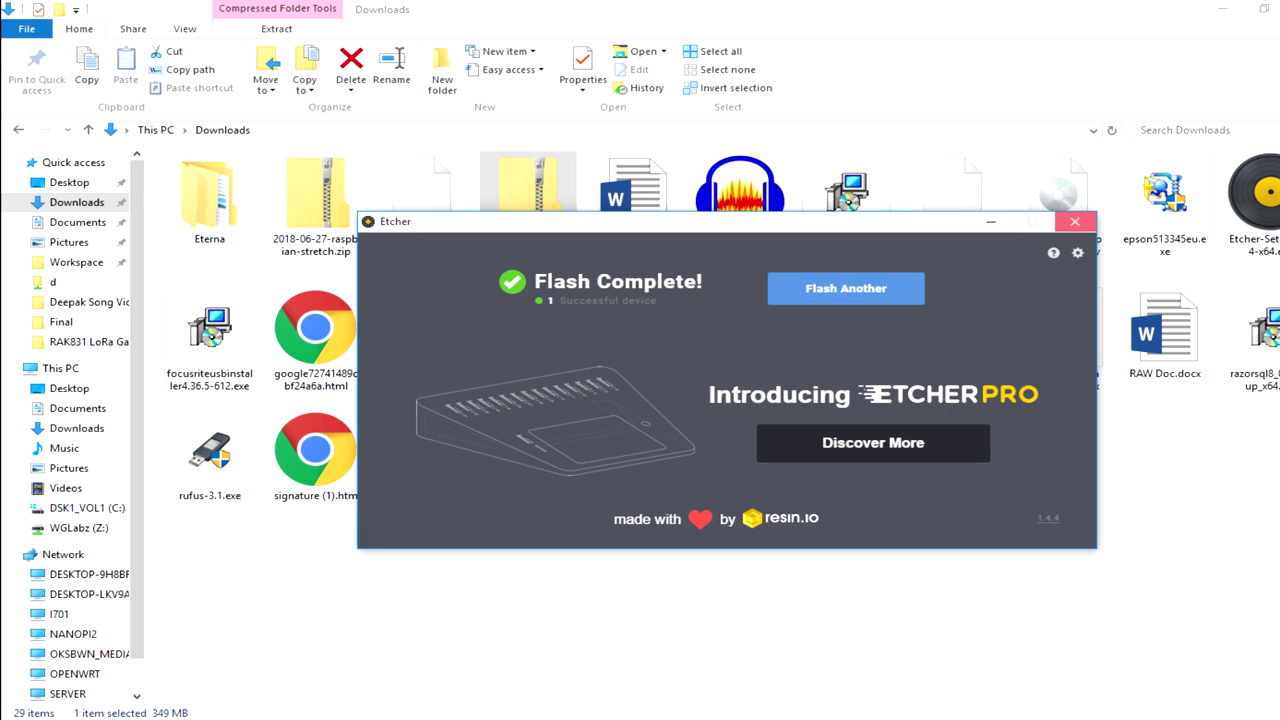
left_click(1074, 221)
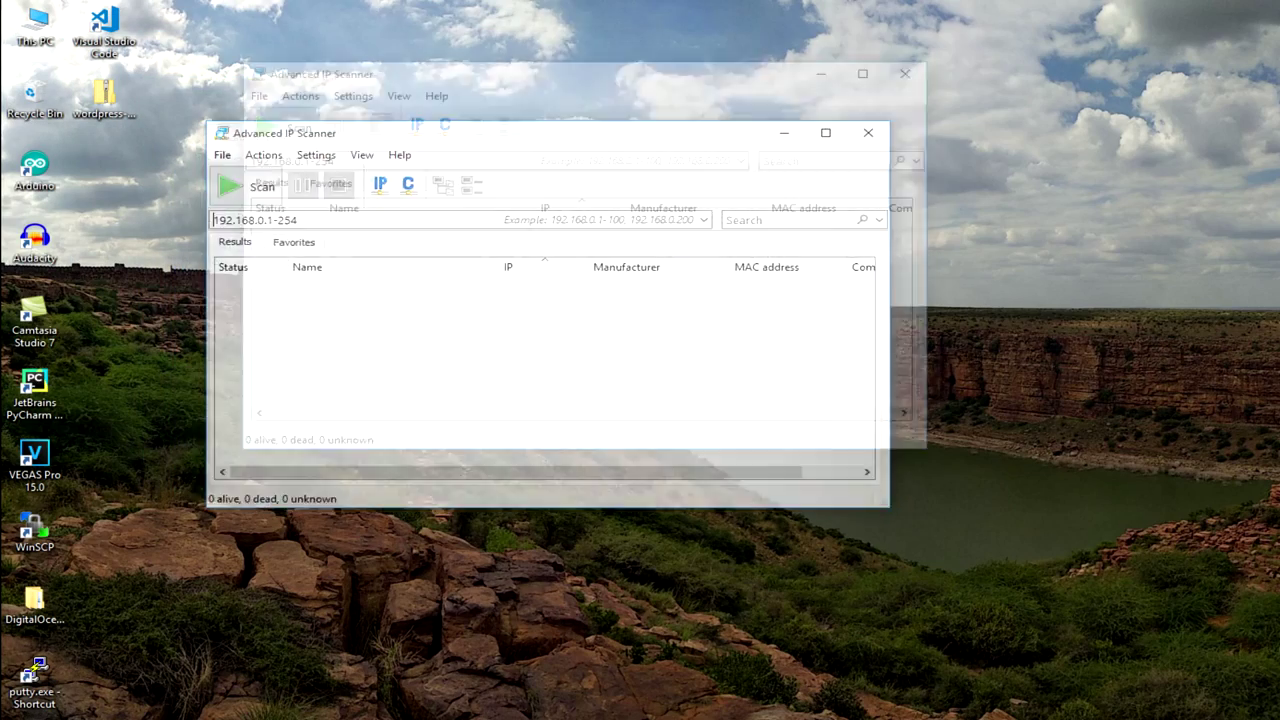
Scan 192.168.0.1-254 and select the Raspberry Pi hosts 192.168.0.14 and 192.168.0.119.
key("super+Up")
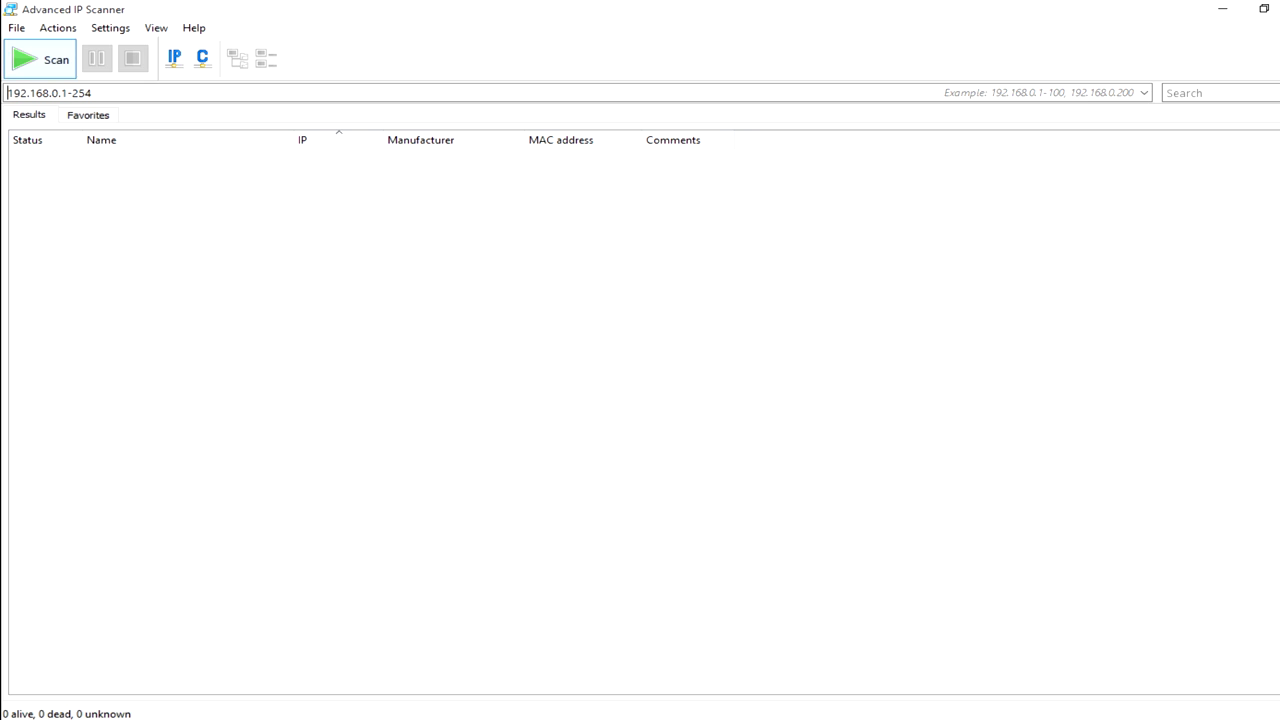
key("Return")
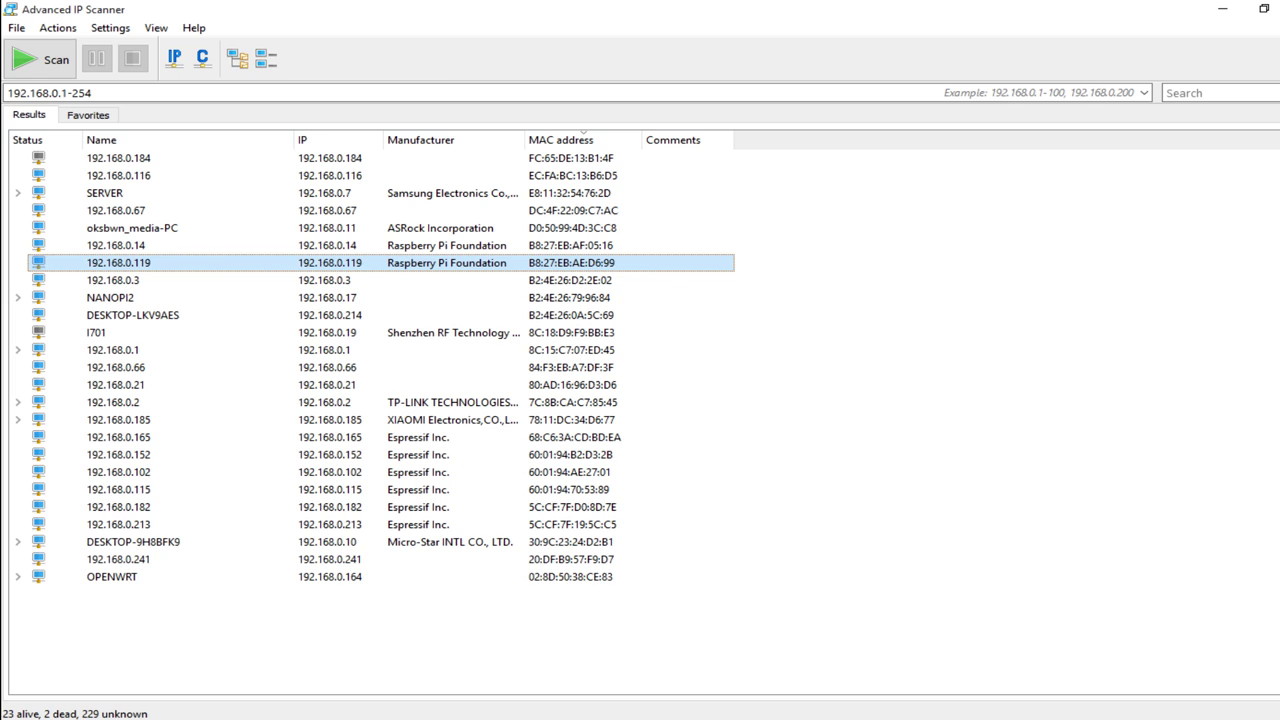
key("F2")
left_click(116, 245)
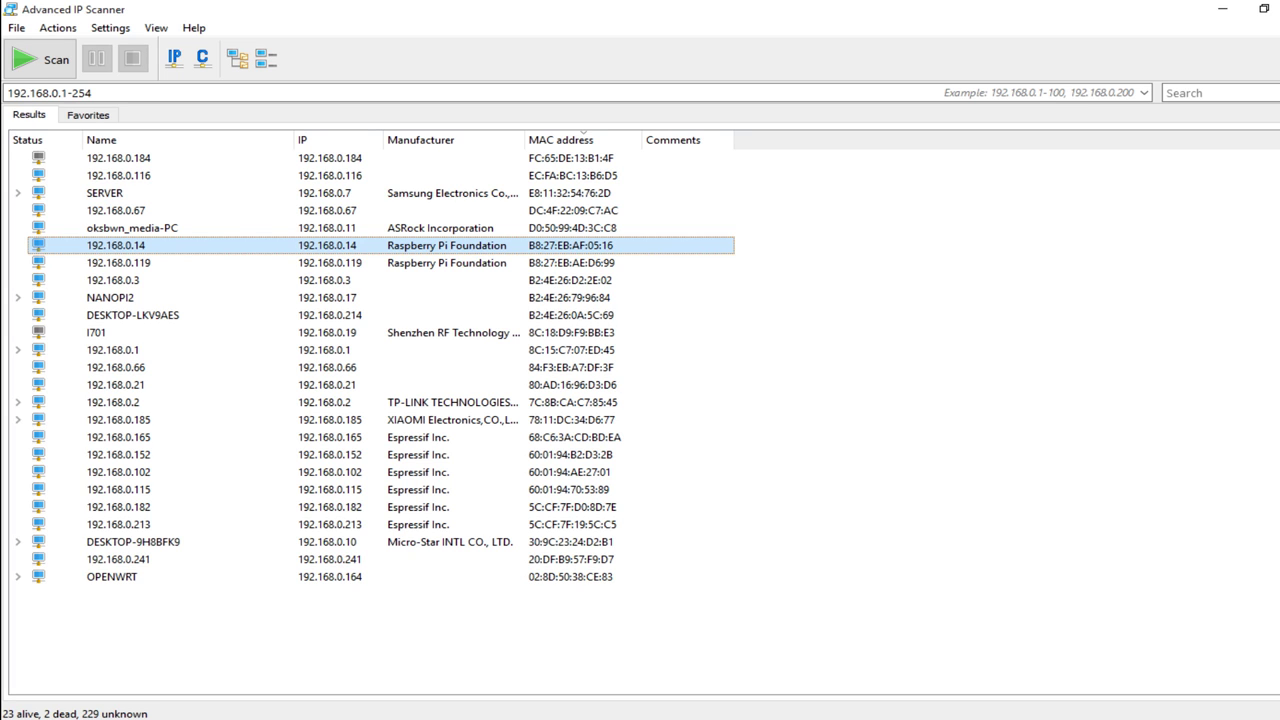
left_click(119, 262)
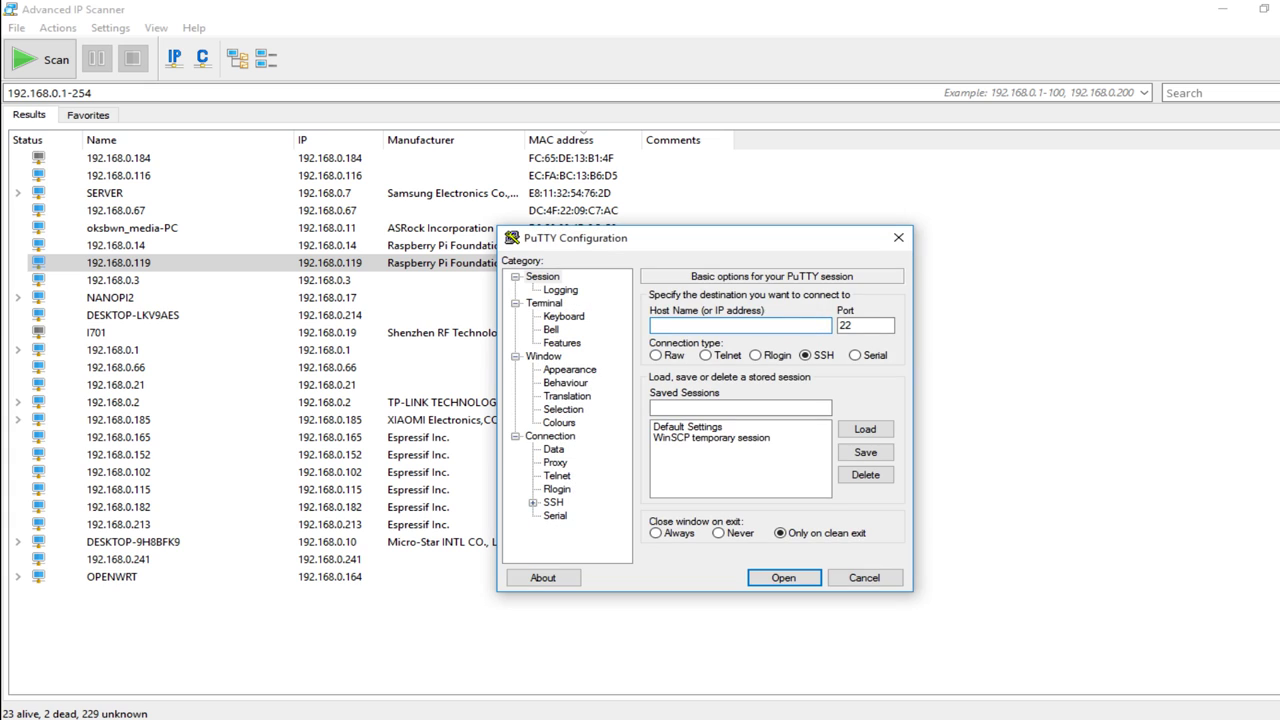
SSH into 192.168.0.119 and log in as user pi with the account password.
type("192.168.0.119")
key("Return")
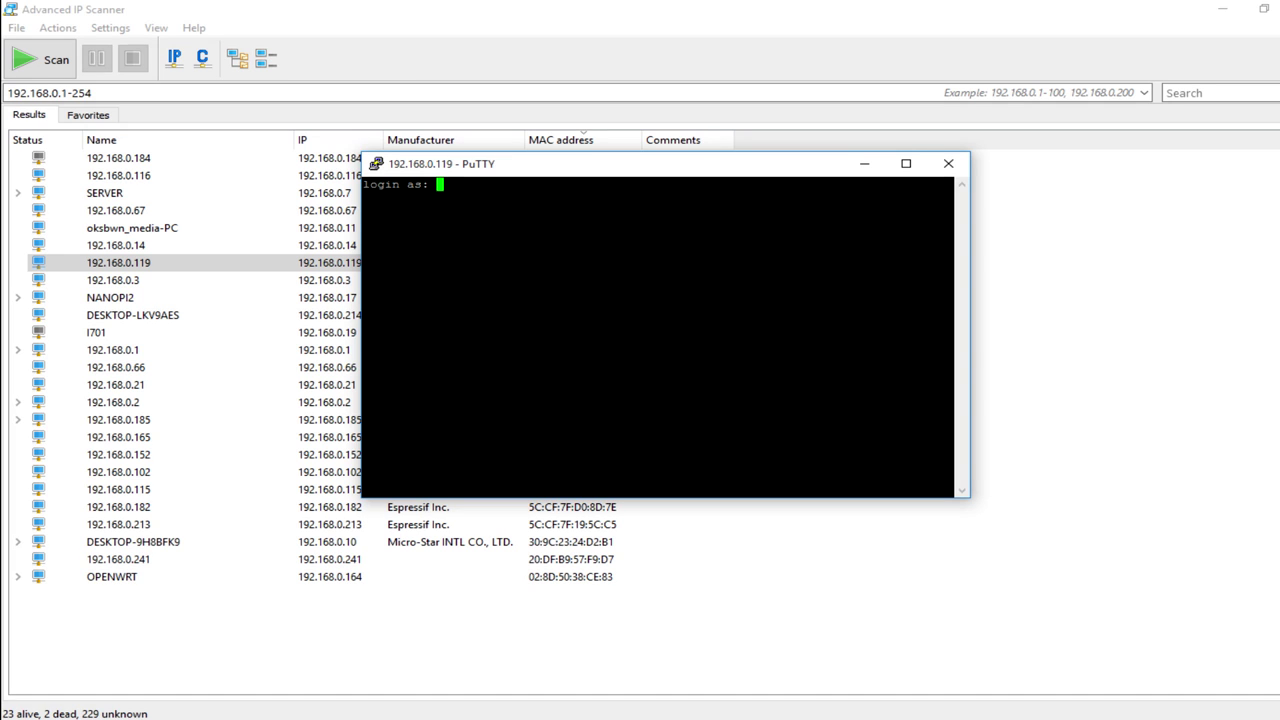
type("pi")
key("Return")
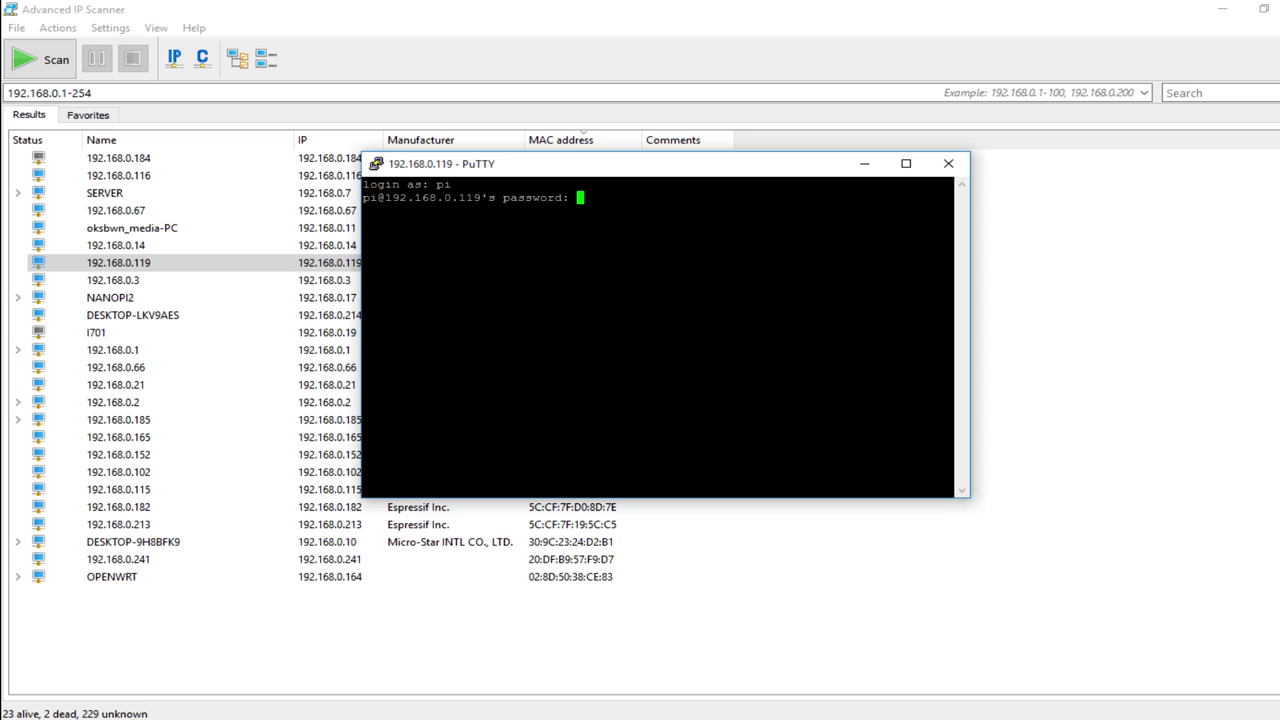
key("Return")
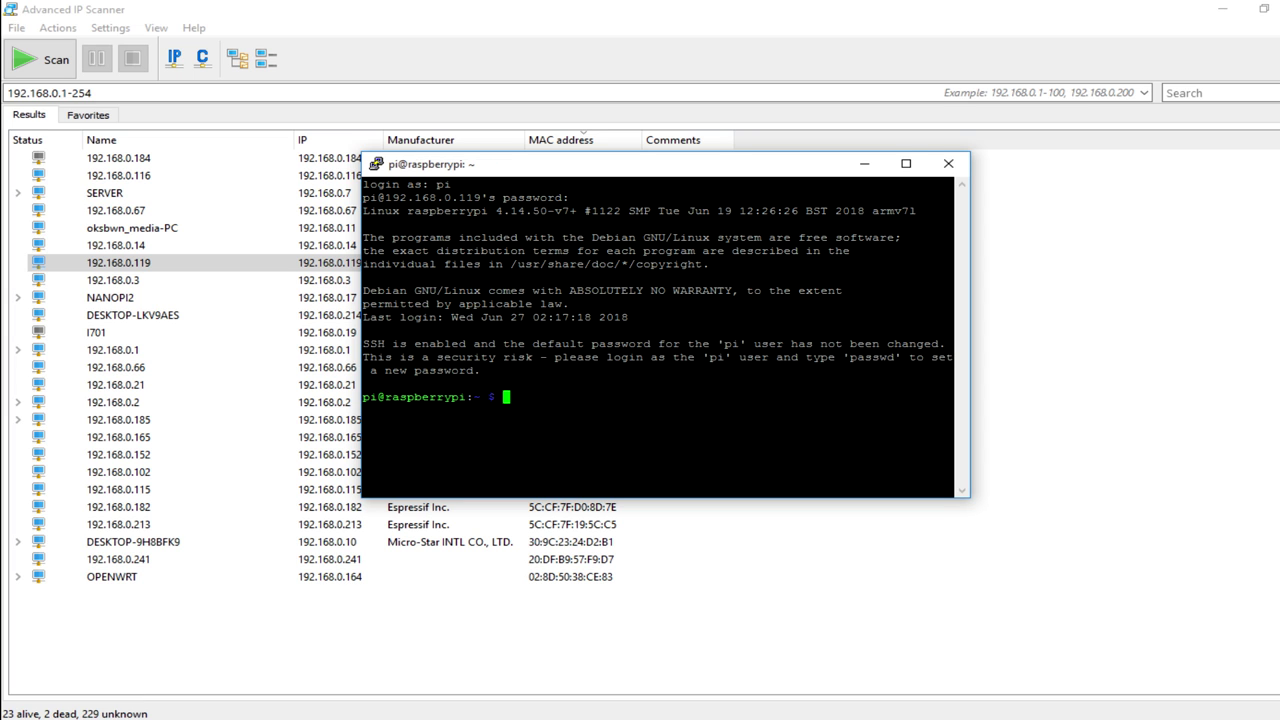
left_click_drag(450, 184, 953, 184)
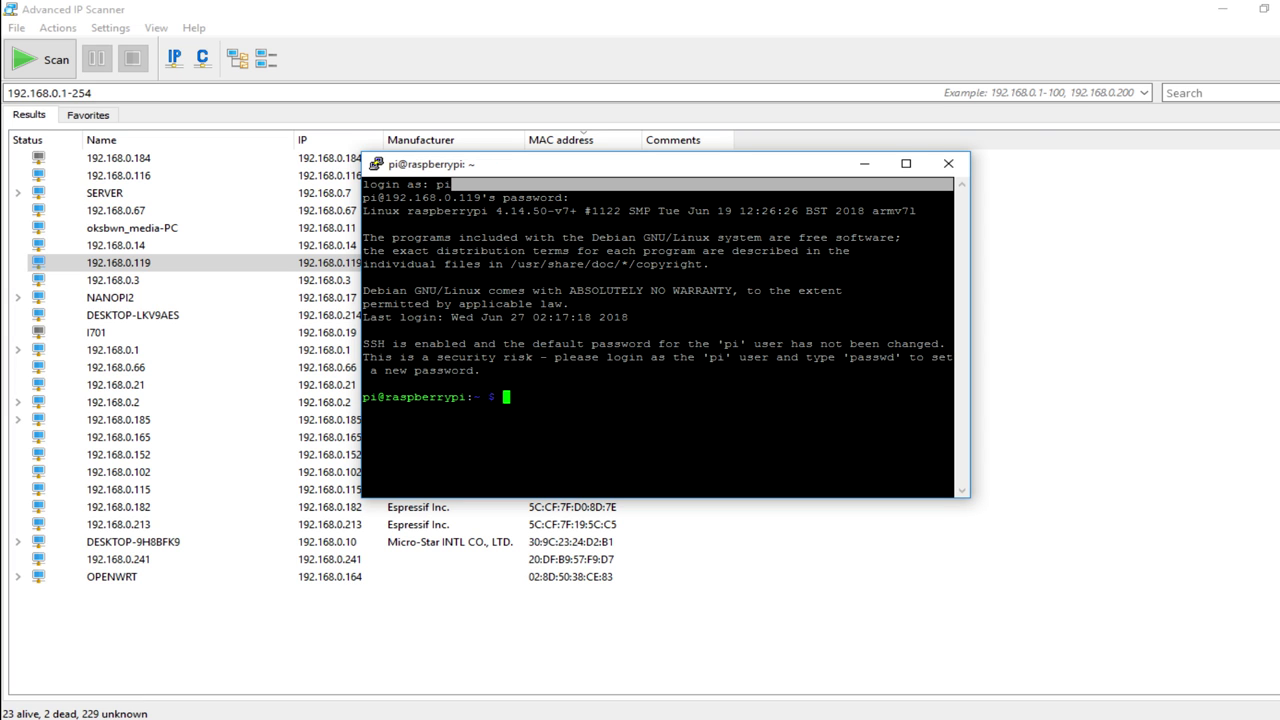
left_click_drag(430, 164, 507, 77)
type("s")
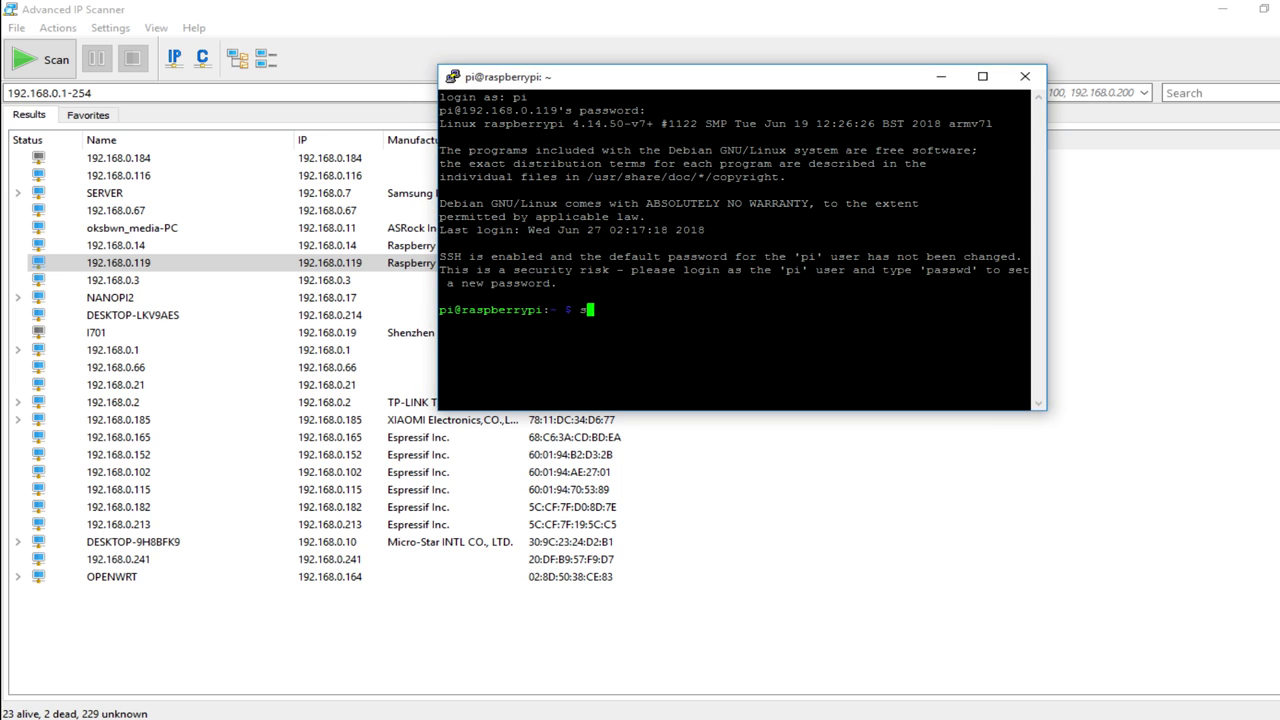
type("udo apt-get update")
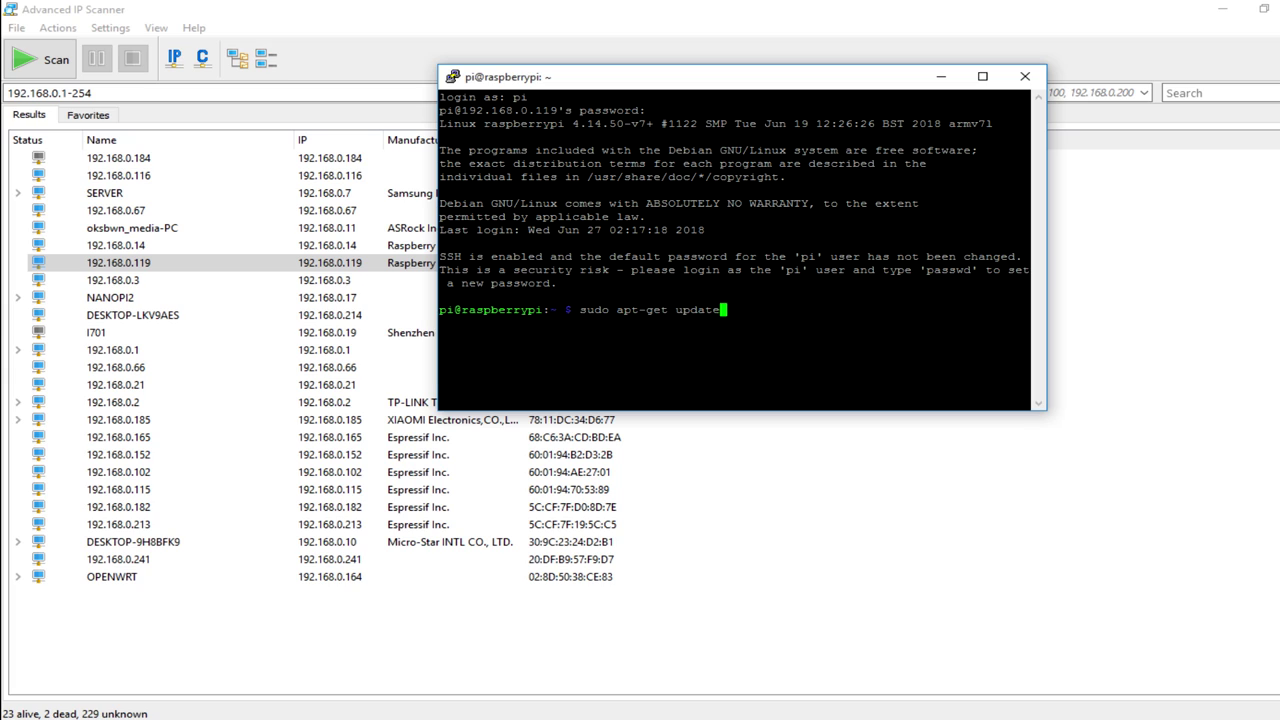
key("Return")
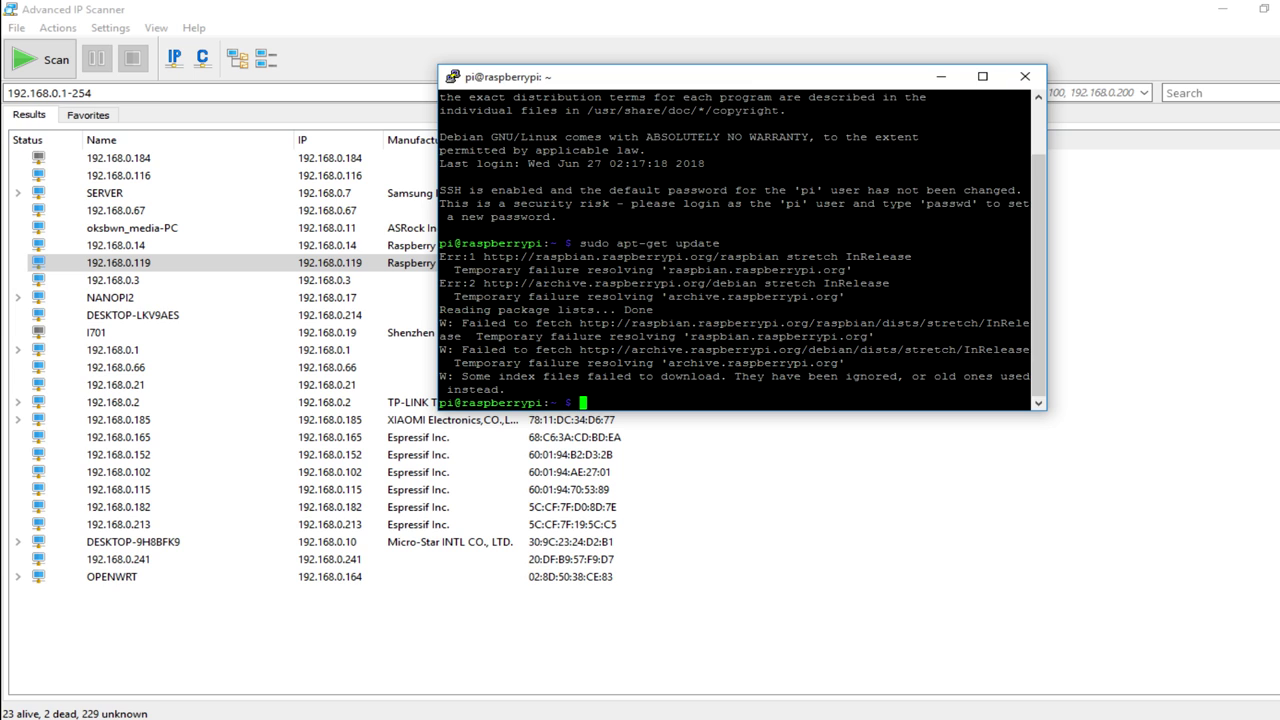
type("ping www.google.com")
key("Return")
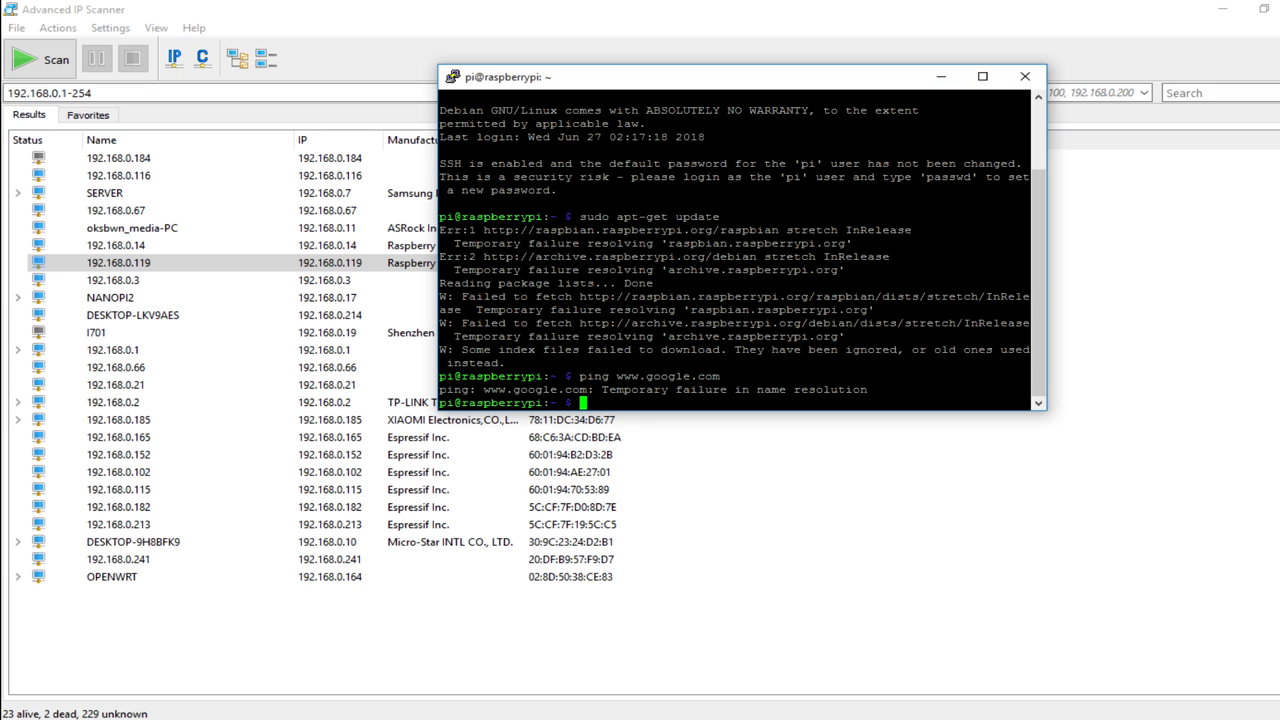
View /etc/dhcpcd.conf in nano, exit, and type sudo raspi-config.
type("sudo nano /etc")
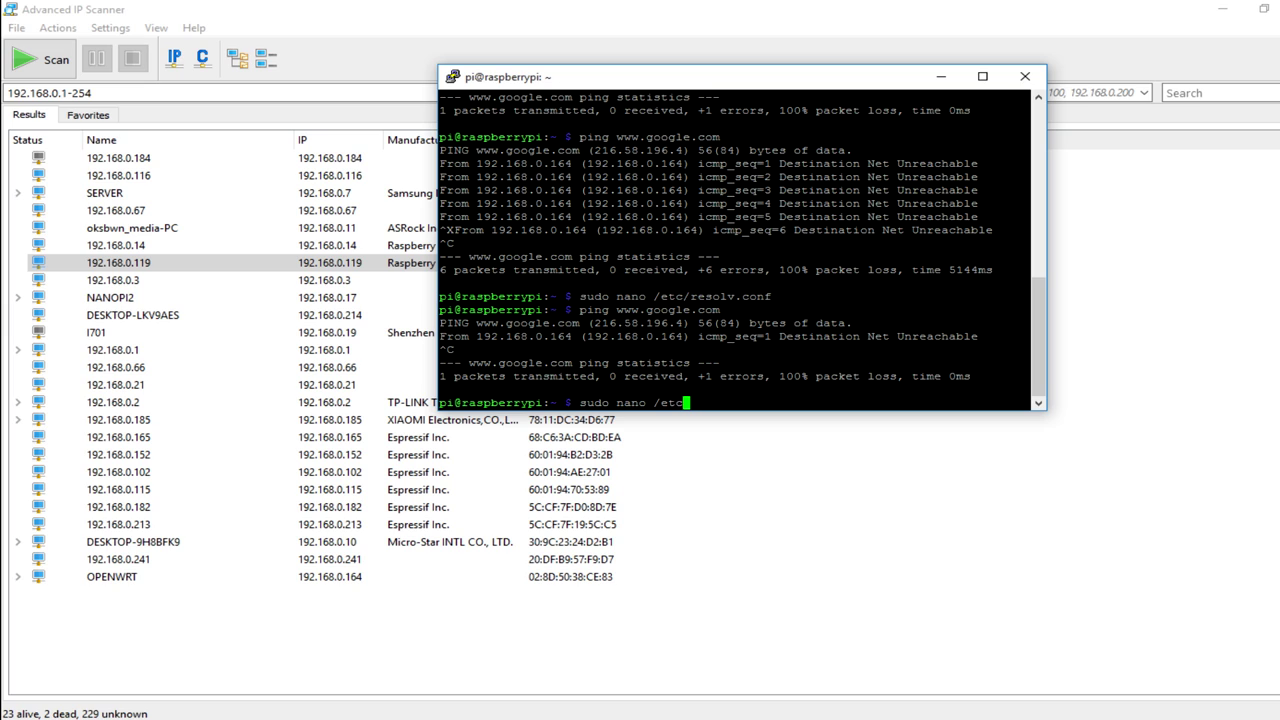
type("/")
type("dhcpcd.conf")
key("Return")
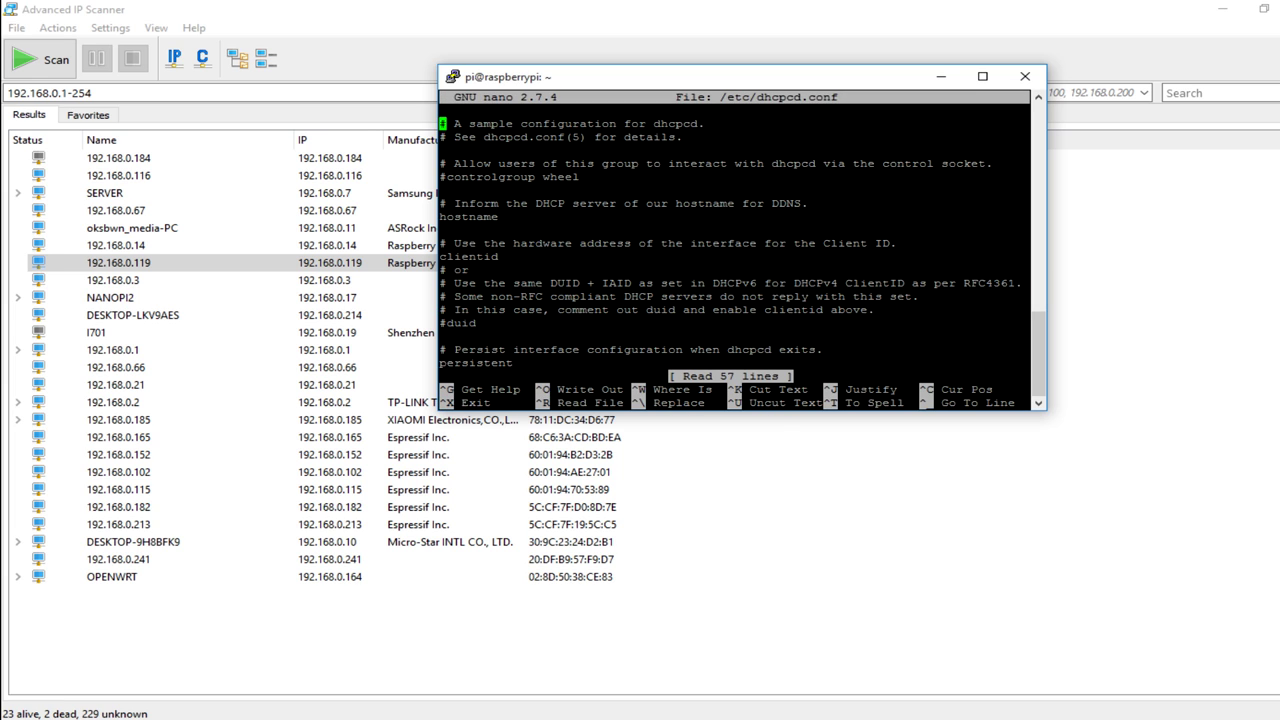
key("Page_Down")
key("ctrl+x")
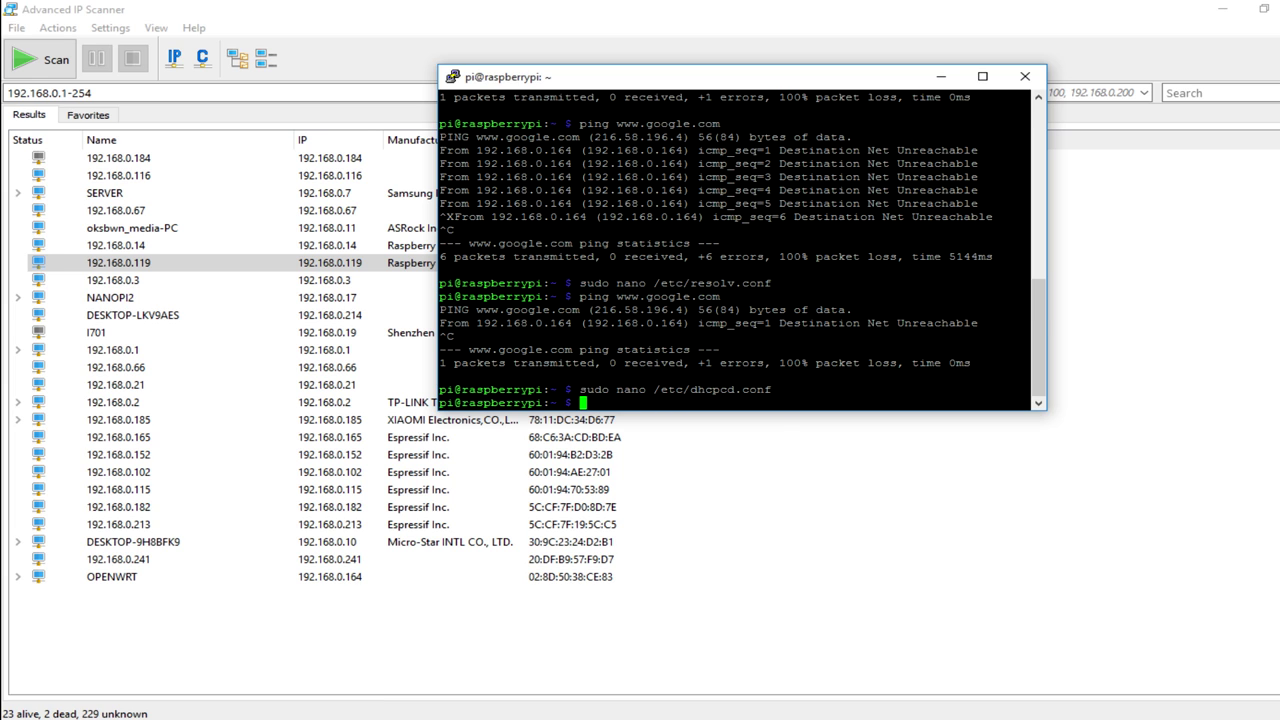
type("sudo raspi-config")
Launch raspi-config and enable SPI under 5 Interfacing Options > P4 SPI.
key("Return")
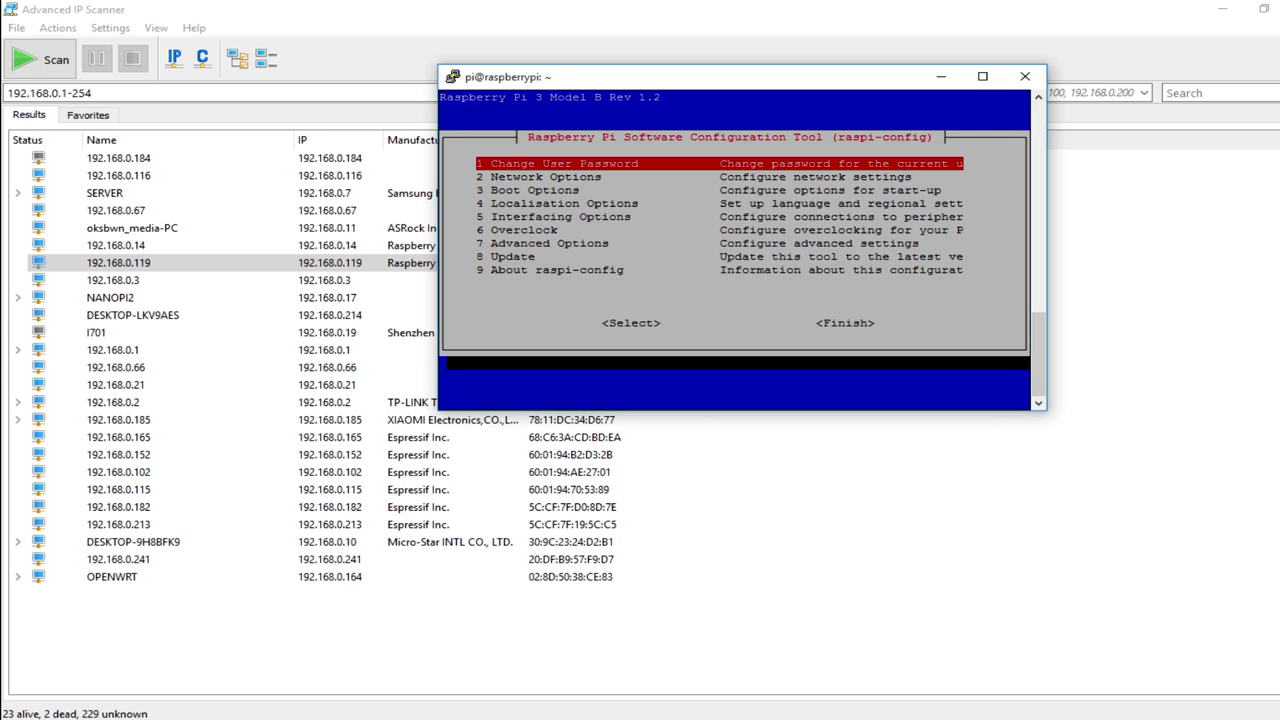
key("Down")
key("Down")
key("Down")
key("Down")
key("Down")
key("Up")
key("Up")
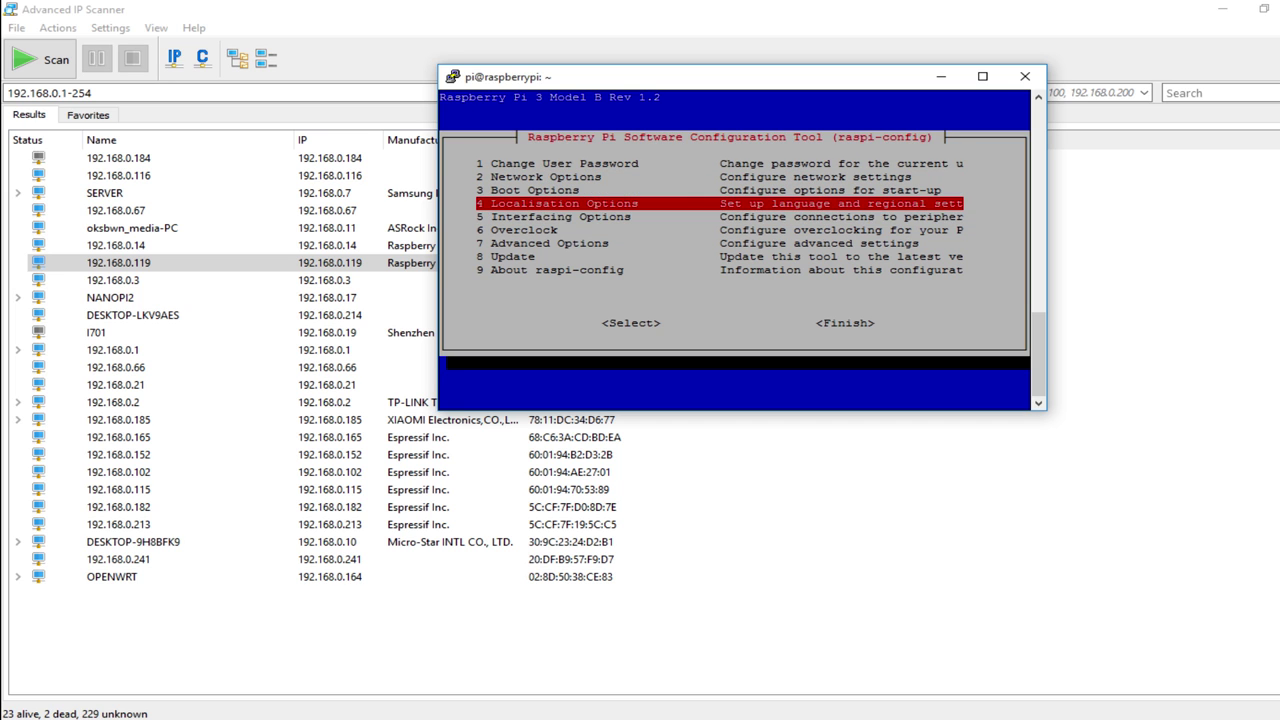
key("Down")
key("Return")
key("Down")
key("Down")
key("Down")
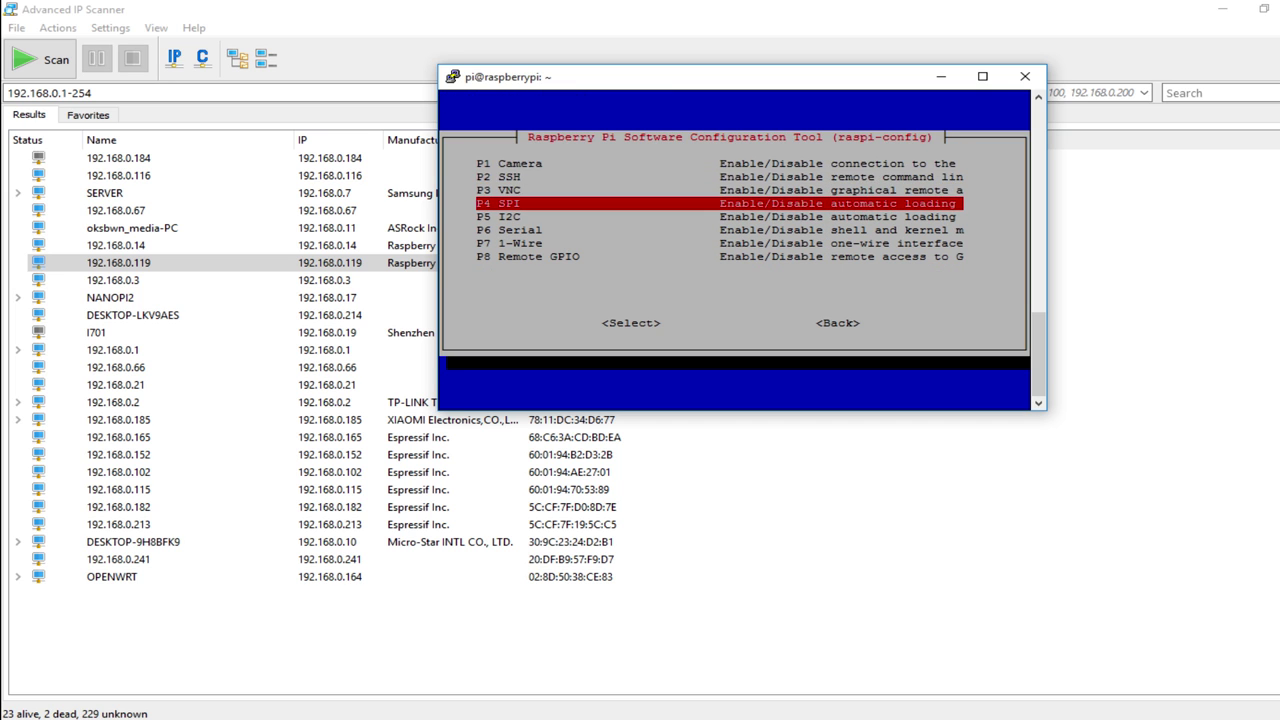
key("Return")
key("Left")
key("Return")
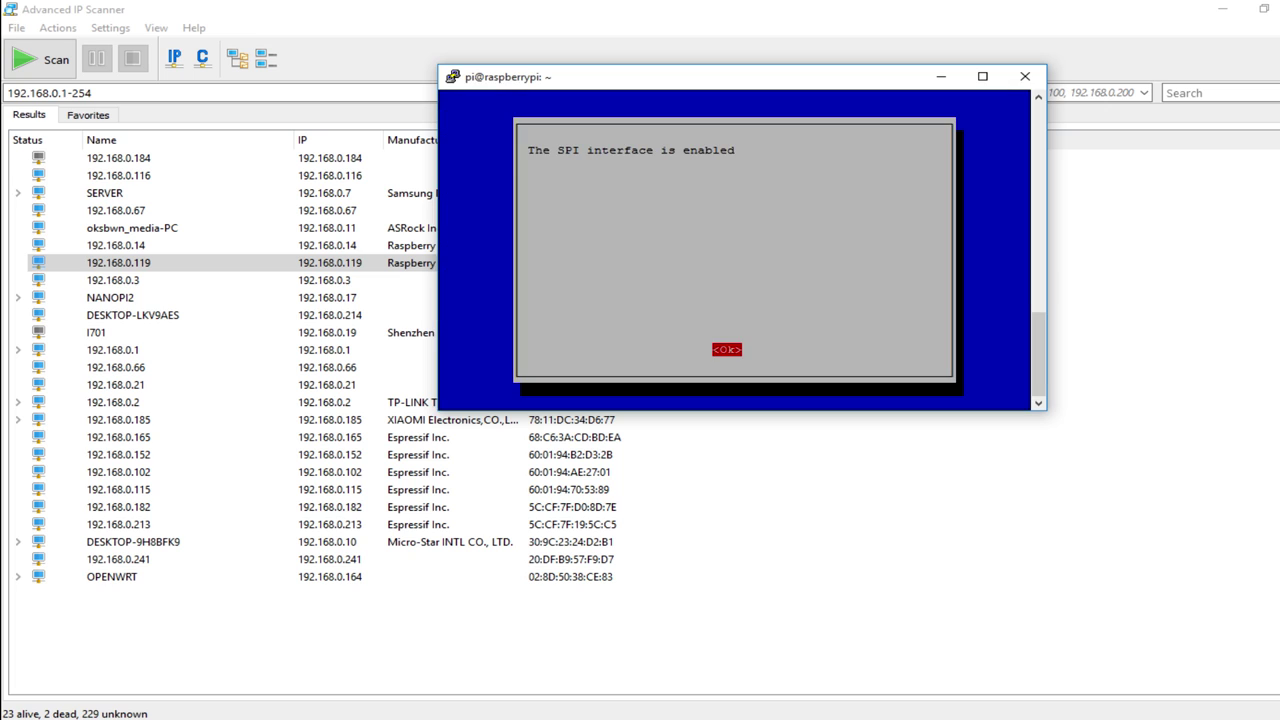
key("Return")
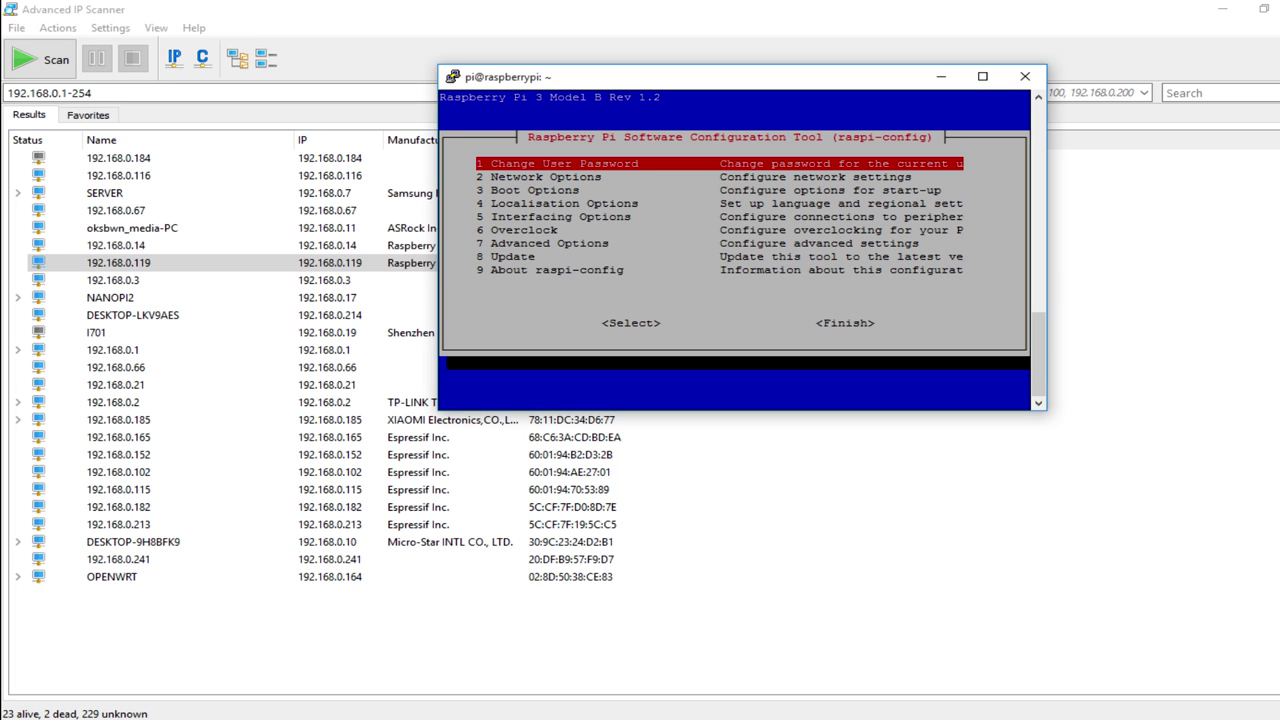
Open Localisation Options, browse the locale list, then back out and dismiss the error.
key("Down")
key("Down")
key("Down")
key("Down")
key("Down")
key("Down")
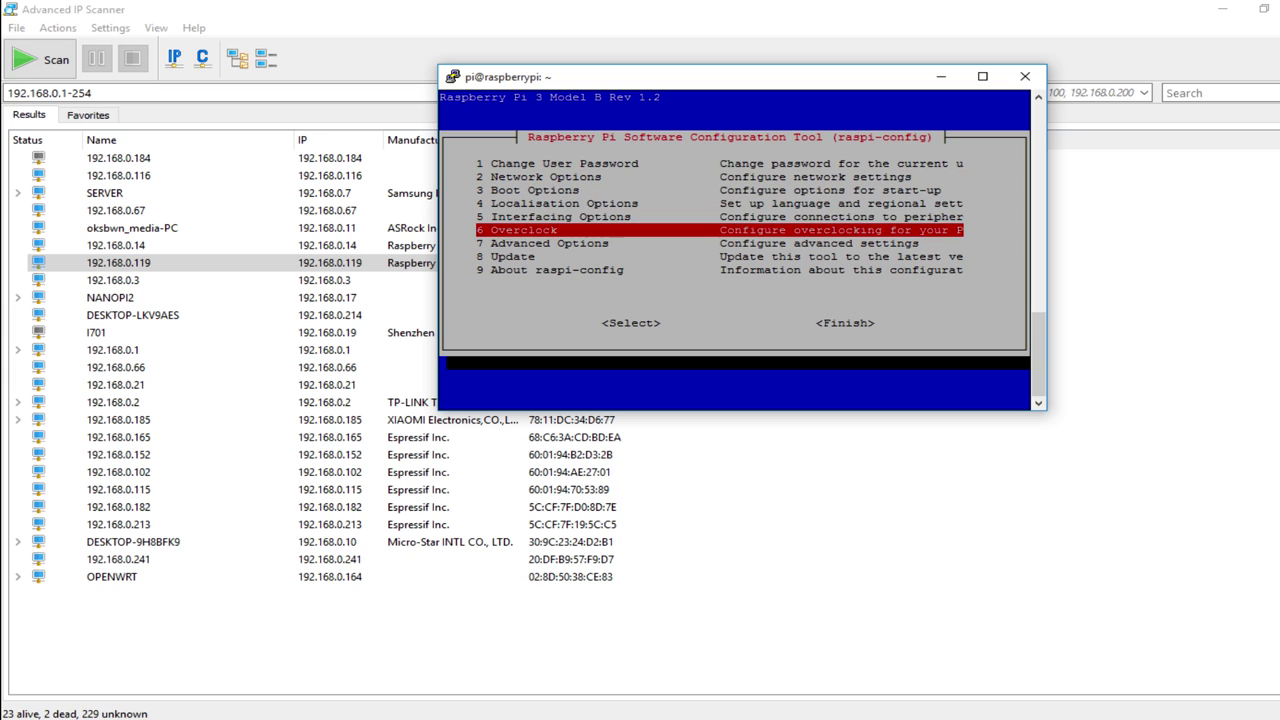
key("Down")
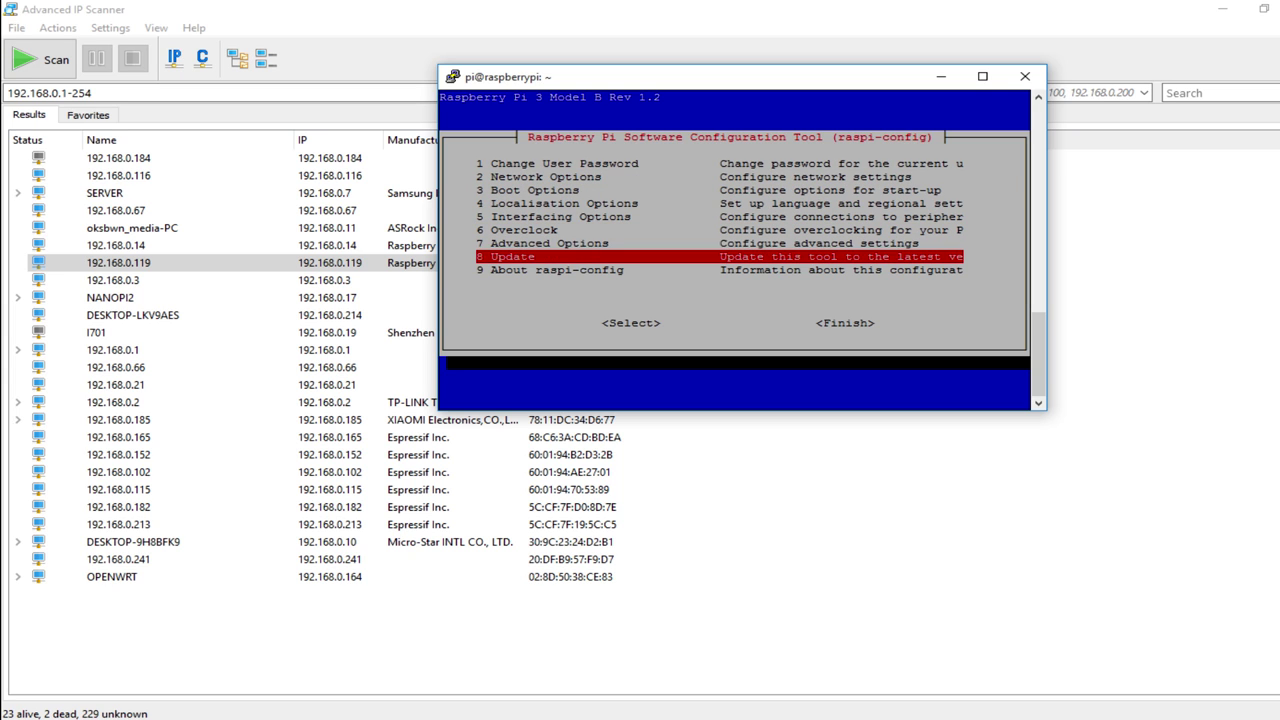
key("Down")
key("Up")
key("Up")
key("Up")
key("Up")
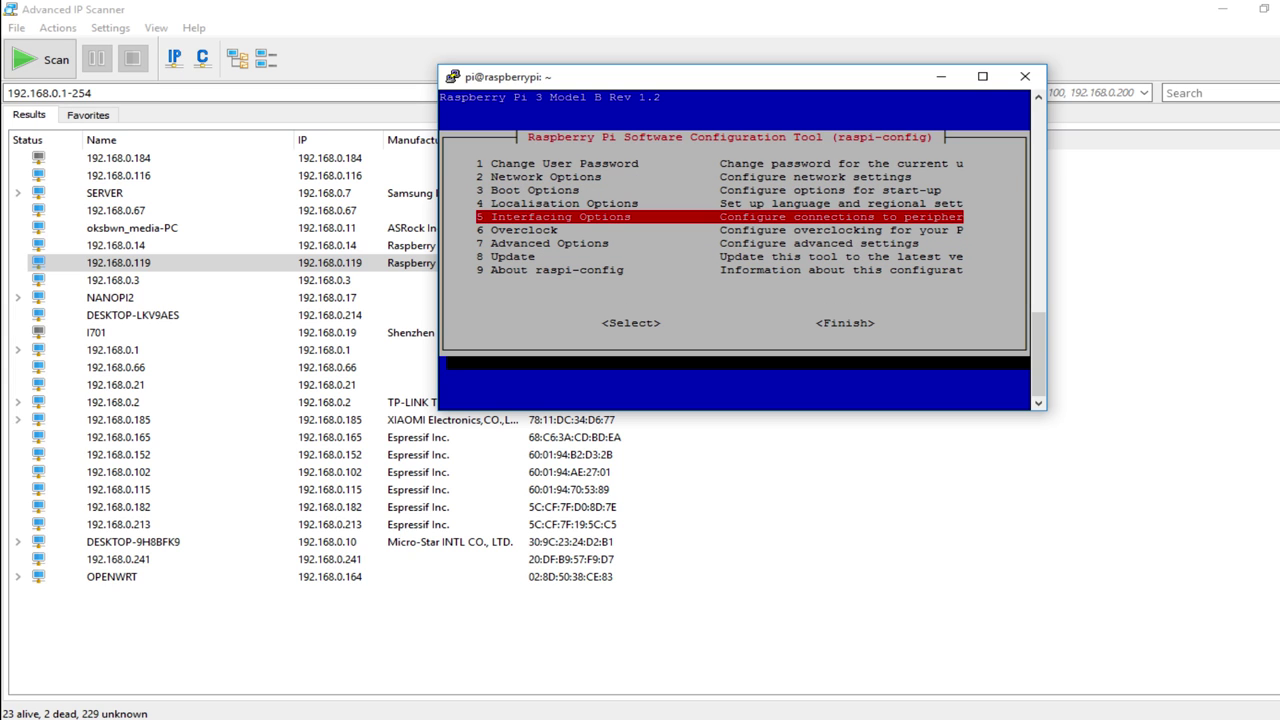
key("Up")
key("Return")
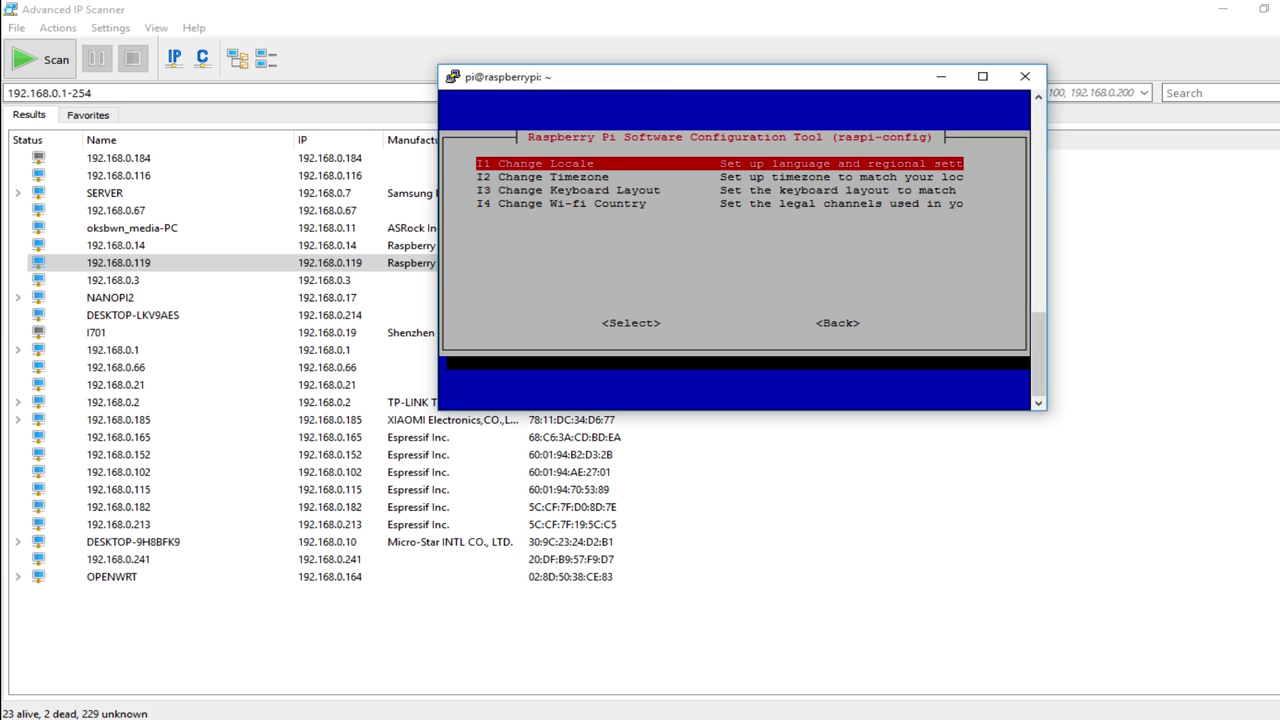
key("Escape")
key("Escape")
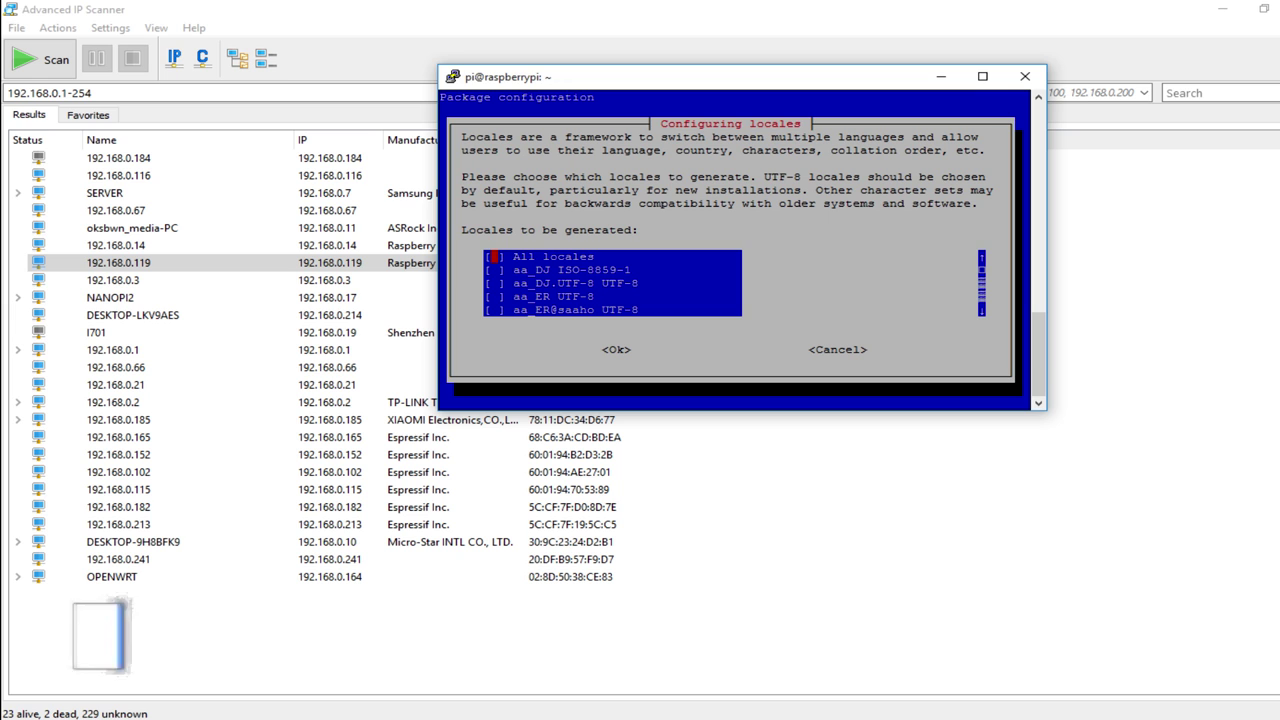
key("Down")
key("Down")
key("Down")
key("Down")
key("Down")
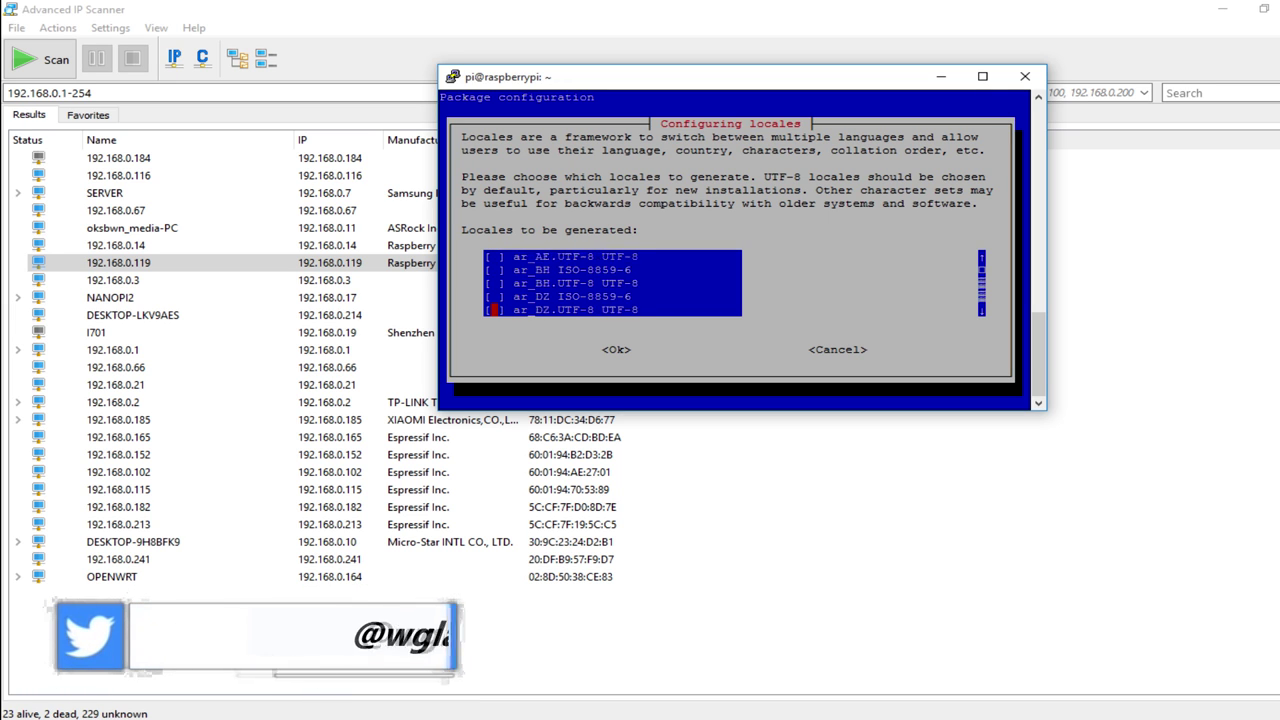
key("Down")
key("Down")
key("Down")
key("Down")
key("Down")
key("Down")
key("Down")
key("Down")
key("Down")
key("Down")
key("Down")
key("Down")
key("Down")
key("Down")
key("Down")
key("Down")
key("Down")
key("Down")
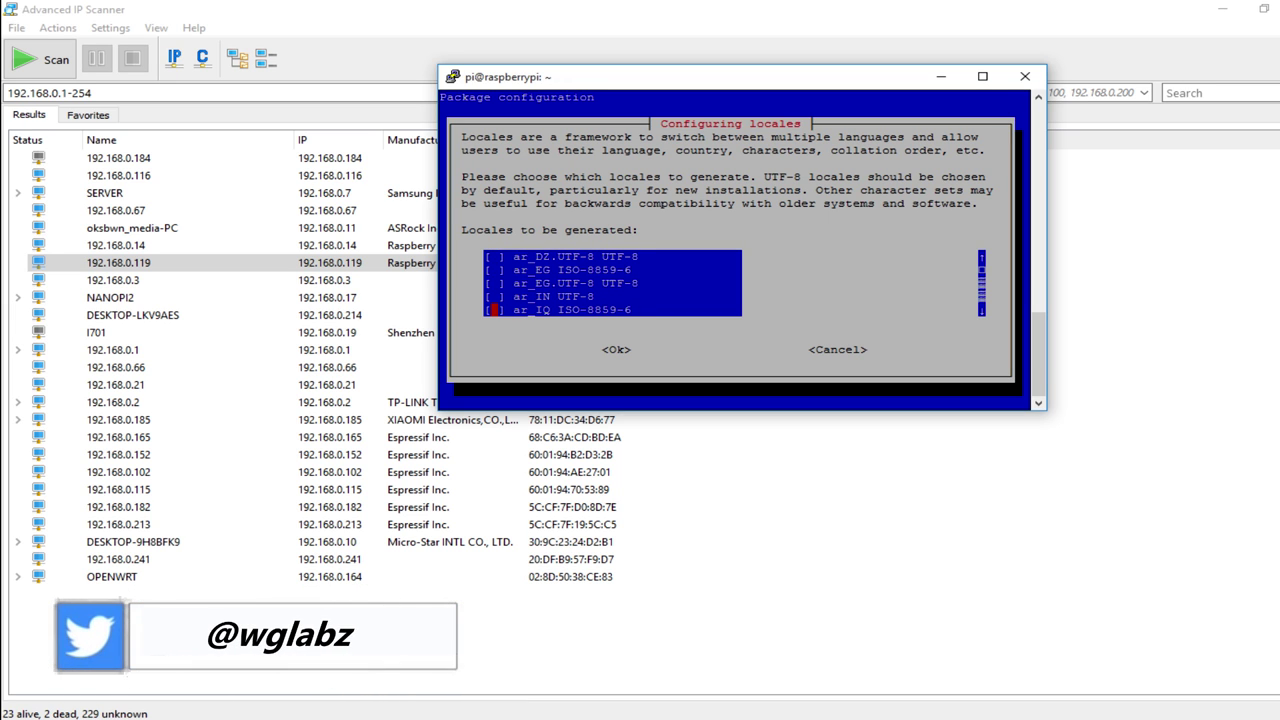
key("Escape")
key("Return")
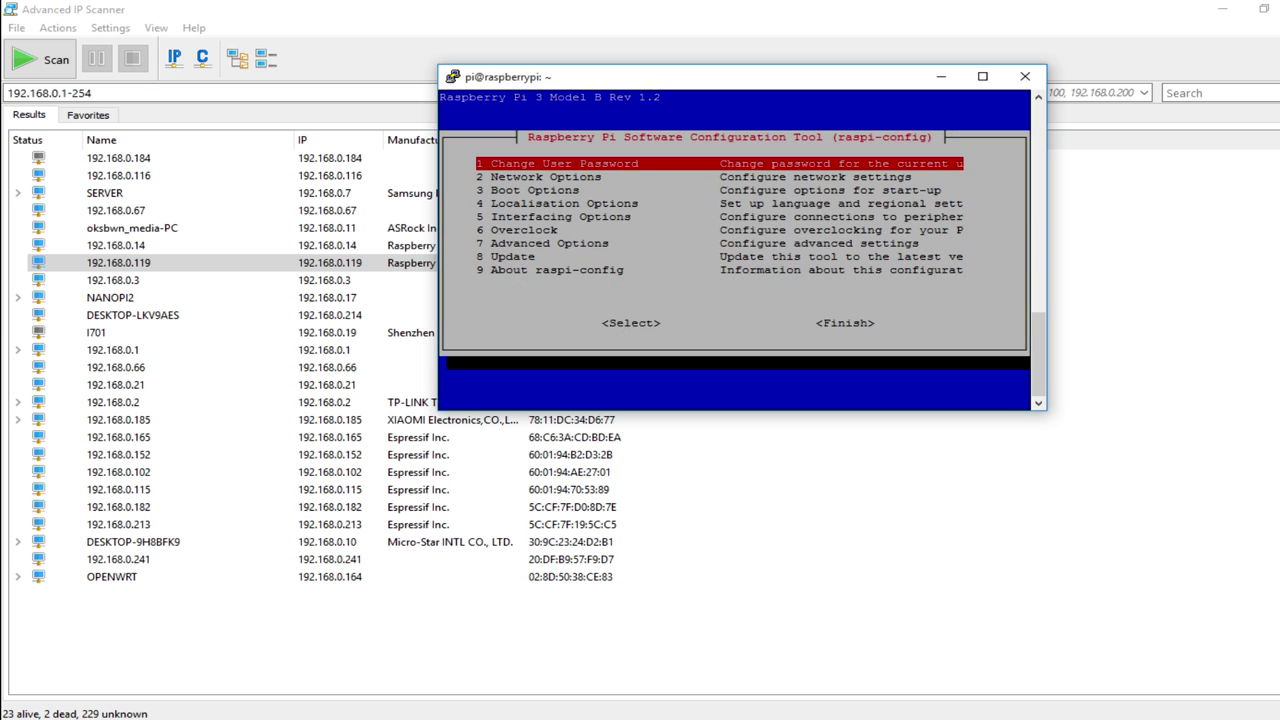
Reopen 4 Localisation Options and select I2 Change Timezone.
key("Tab")
key("Tab")
key("shift+Tab")
key("shift+Tab")
key("Down")
key("Down")
key("Down")
key("Down")
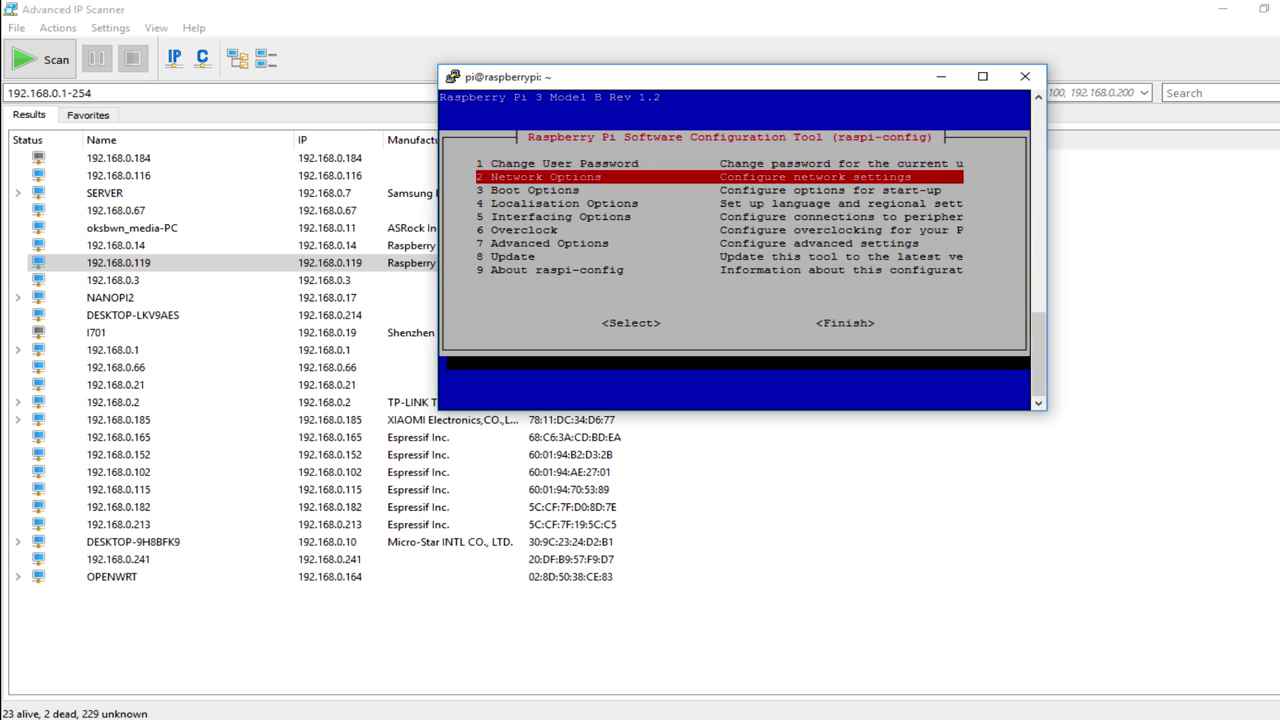
key("Down")
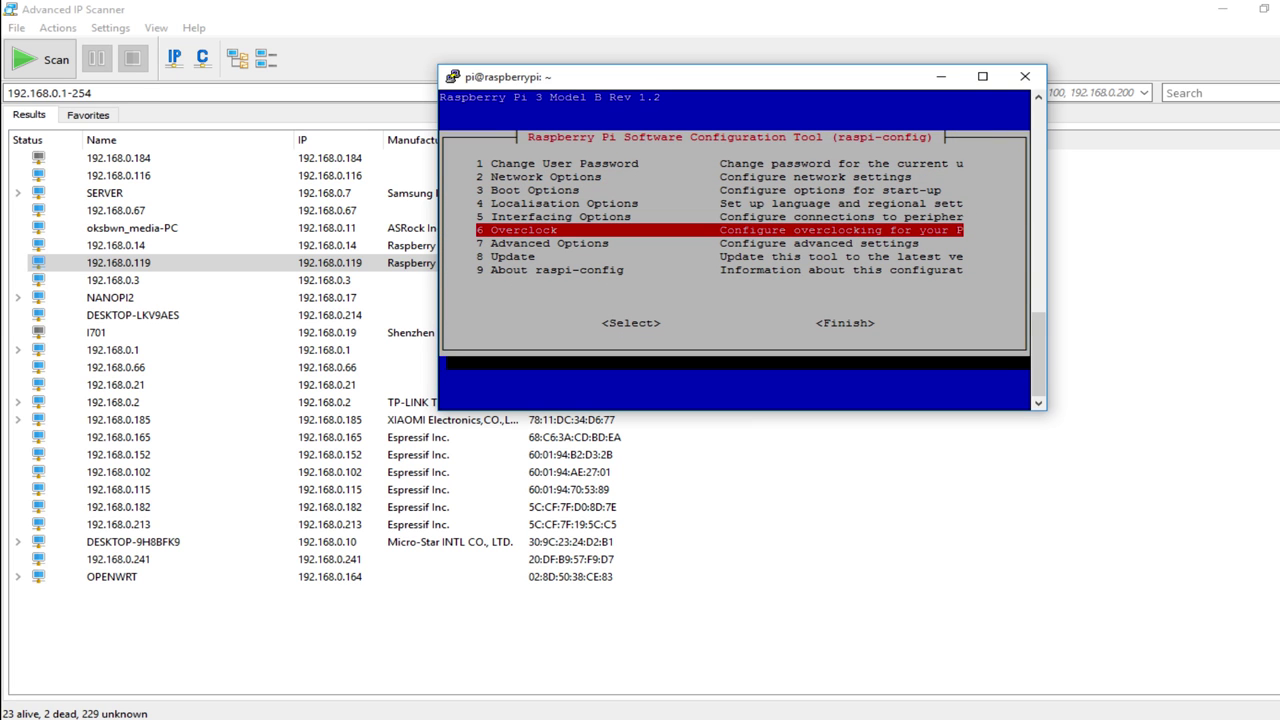
key("Up")
key("Up")
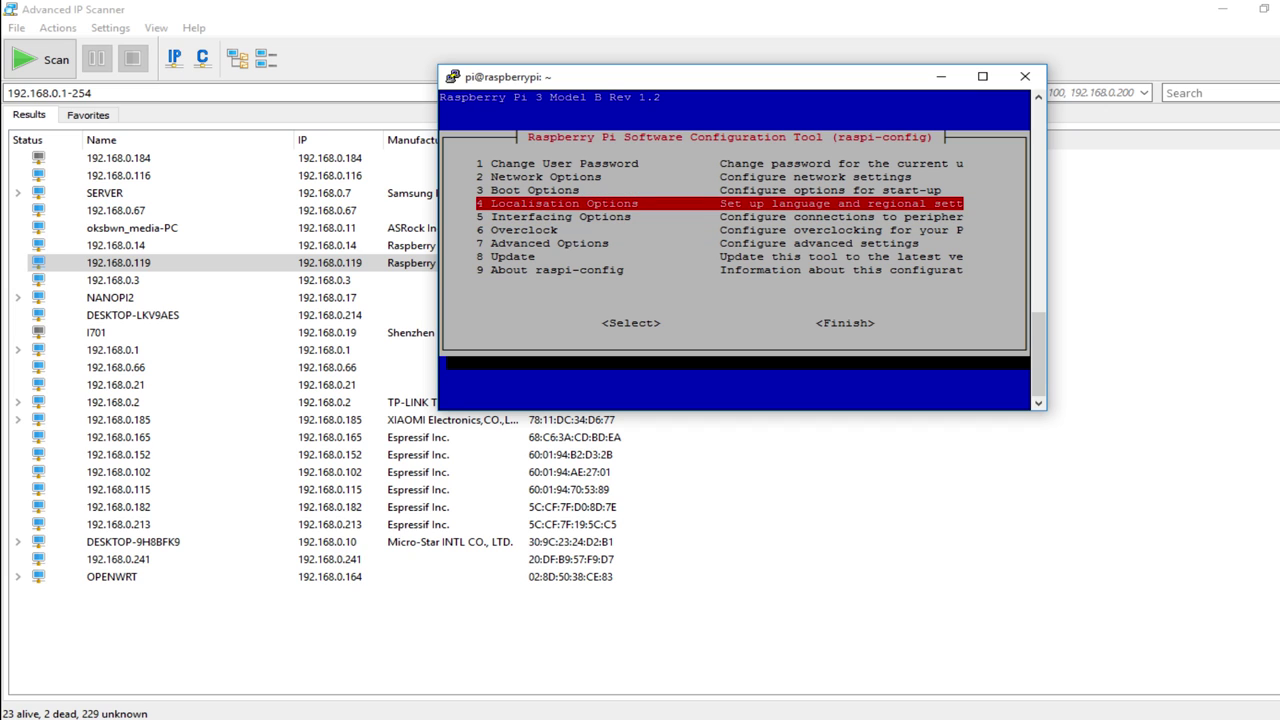
key("Return")
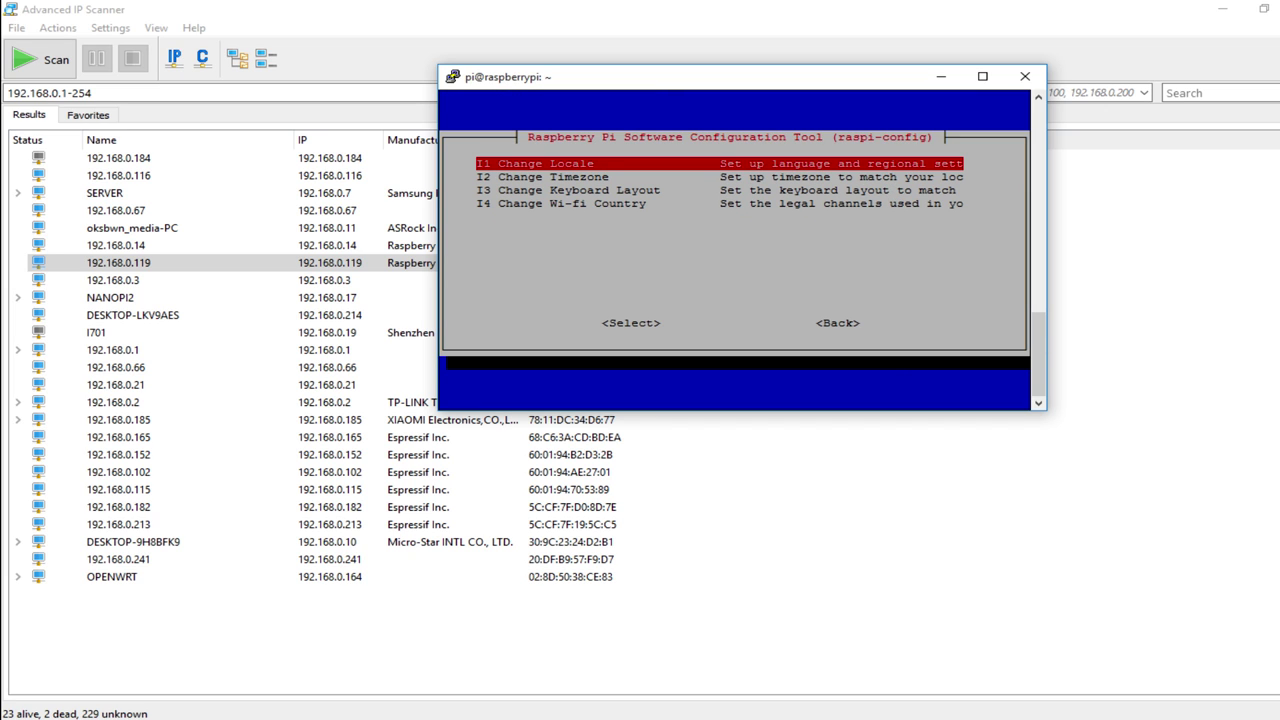
key("Down")
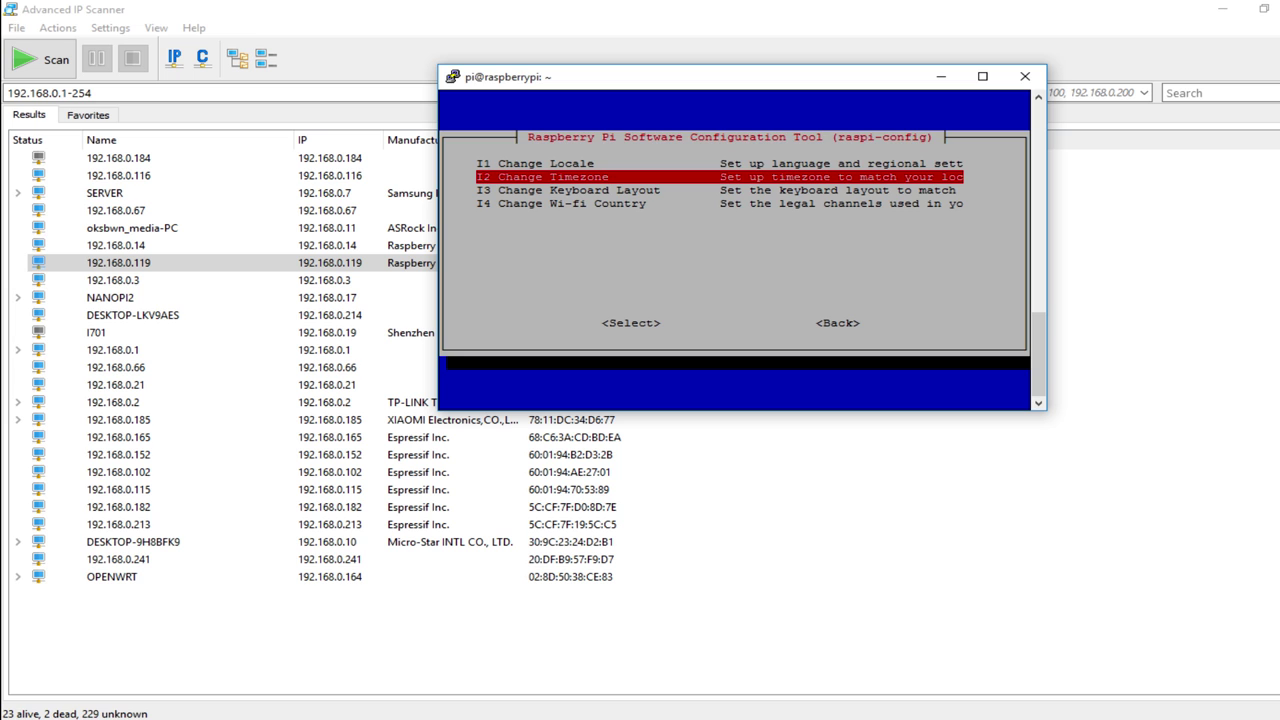
key("Return")
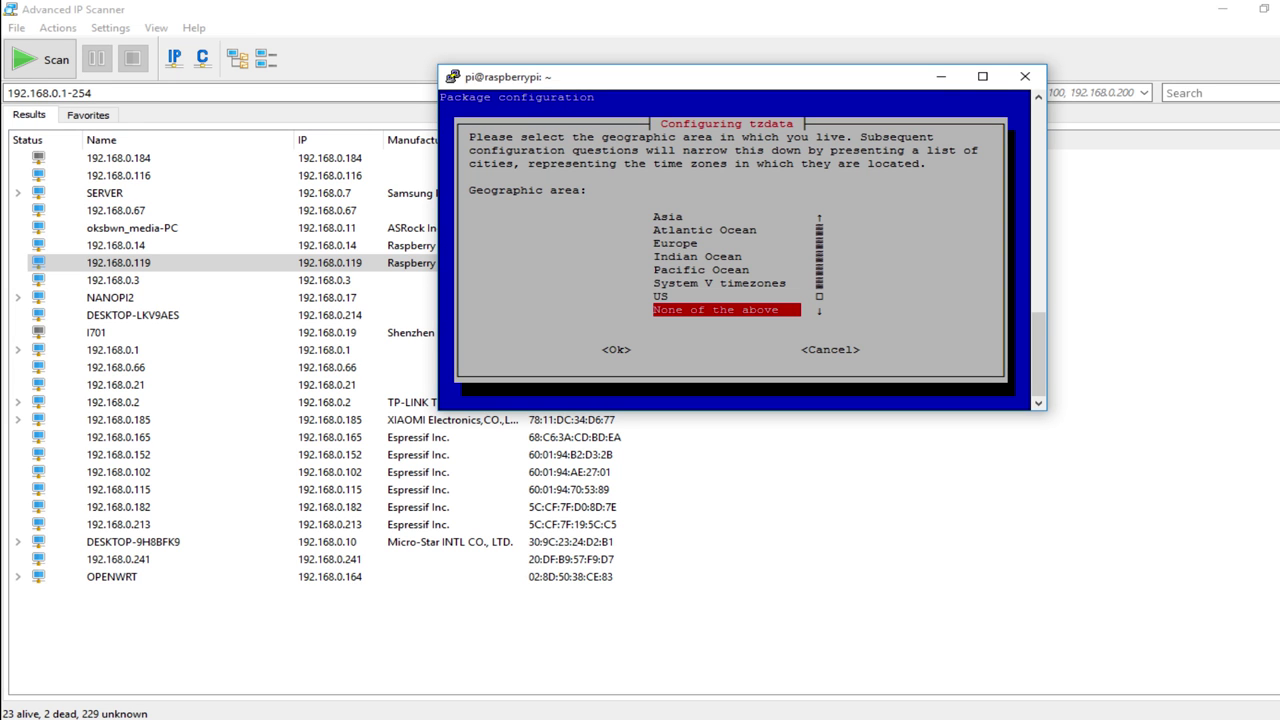
Choose Asia as the area and Kolkata as the city for the time zone.
key("Up")
key("Up")
key("Up")
key("Up")
key("Up")
key("Up")
key("Up")
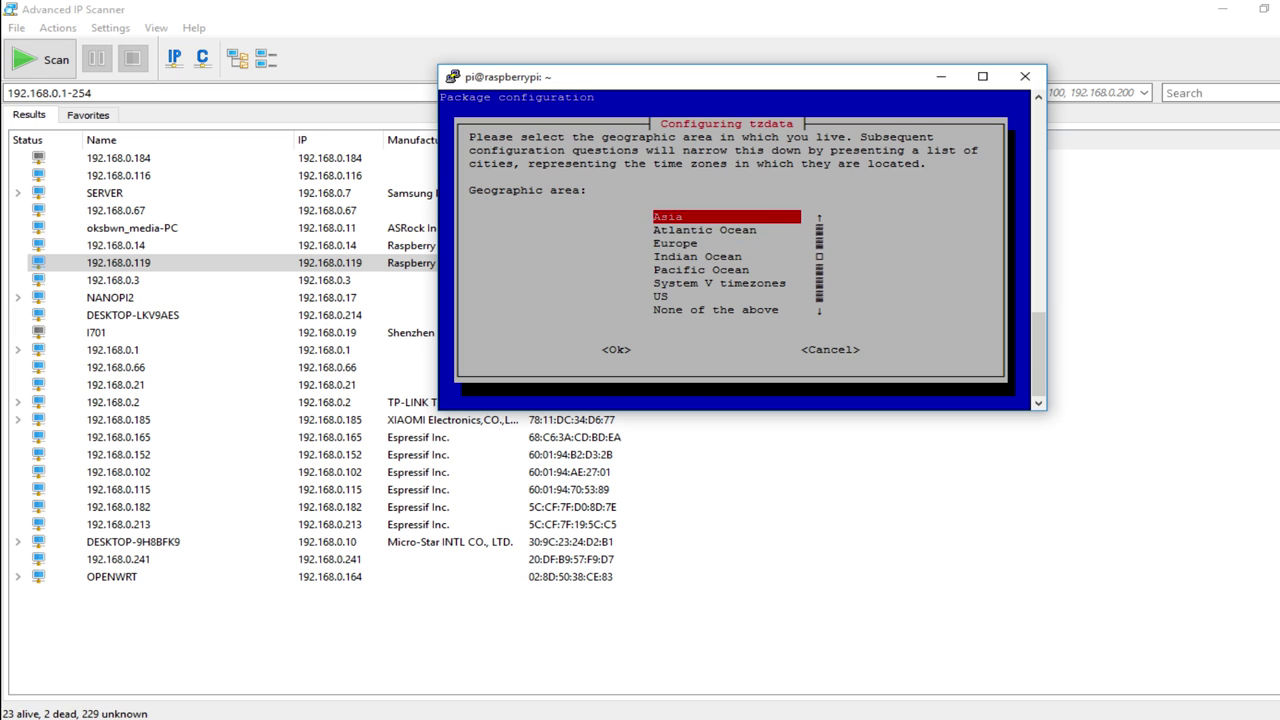
key("Return")
key("Down")
key("Down")
key("Down")
key("Down")
key("Down")
key("Down")
key("Down")
key("Down")
key("Down")
key("Down")
key("Down")
key("Down")
key("Down")
key("Down")
key("Down")
key("Down")
key("Down")
key("Down")
key("Down")
key("Down")
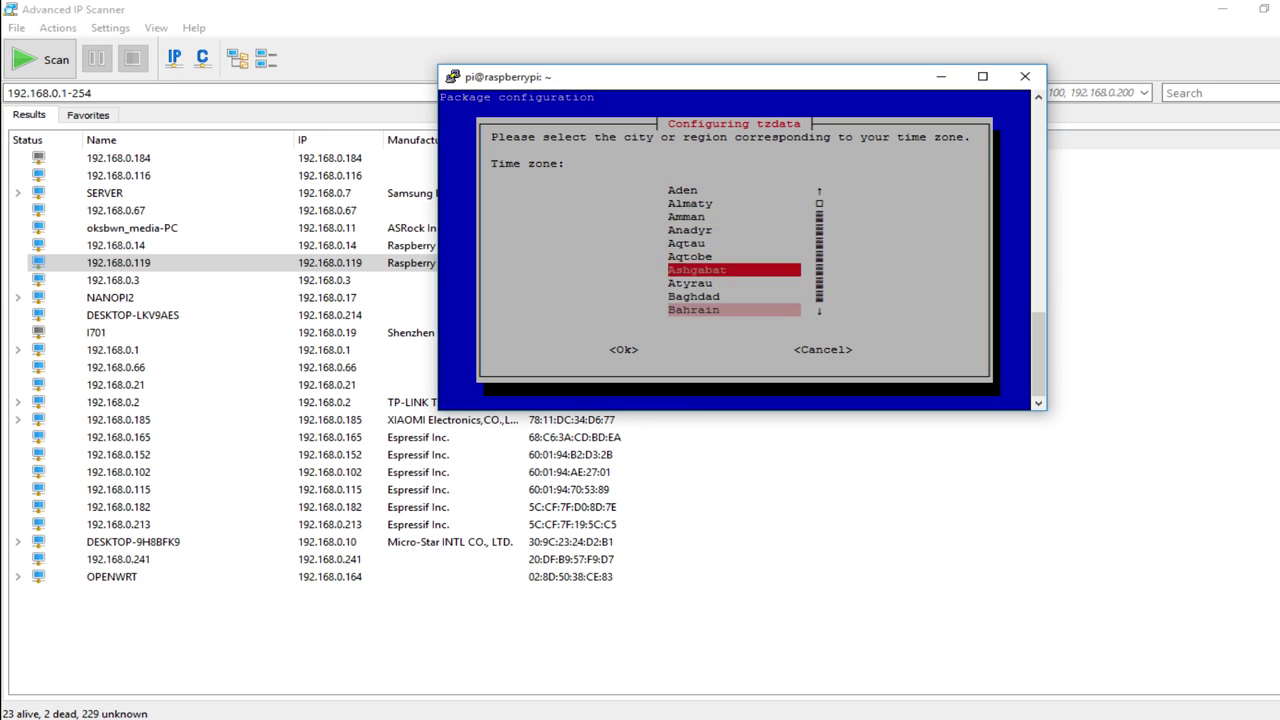
key("Down")
key("Up")
key("Up")
key("Up")
key("Up")
key("Up")
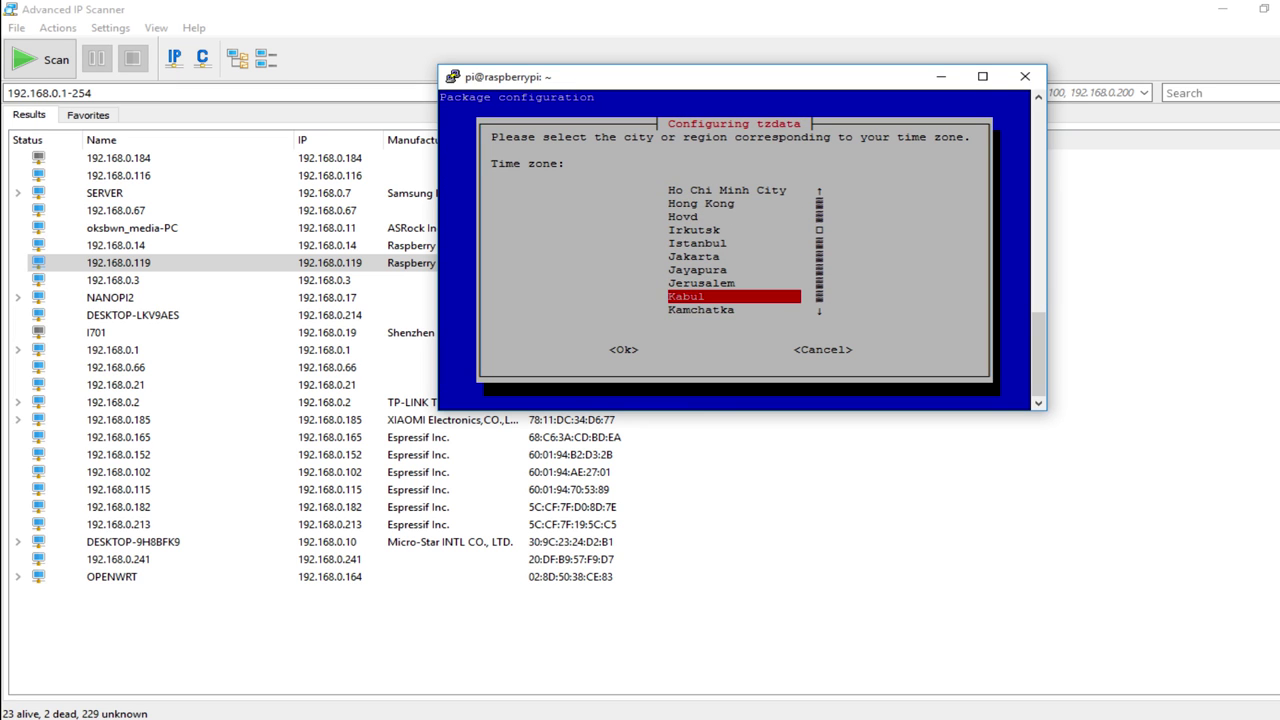
key("Up")
key("Down")
key("Down")
key("Down")
key("Down")
key("Down")
key("Down")
key("Down")
key("Down")
key("Down")
key("Down")
key("Down")
key("Down")
key("Down")
key("Down")
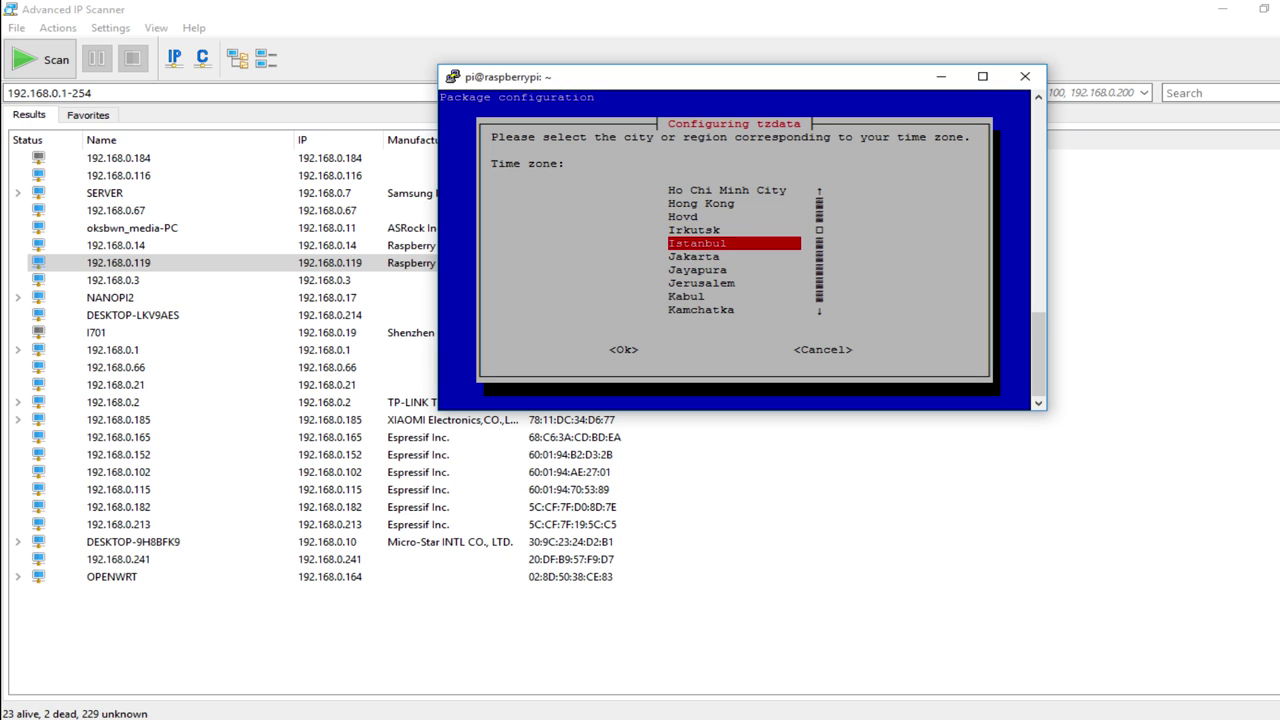
key("Down")
key("Down")
key("Down")
key("Down")
key("Down")
key("Down")
key("Down")
key("Up")
key("Up")
key("Up")
key("Up")
key("Up")
key("Up")
key("Up")
key("Up")
key("Up")
key("Up")
key("Up")
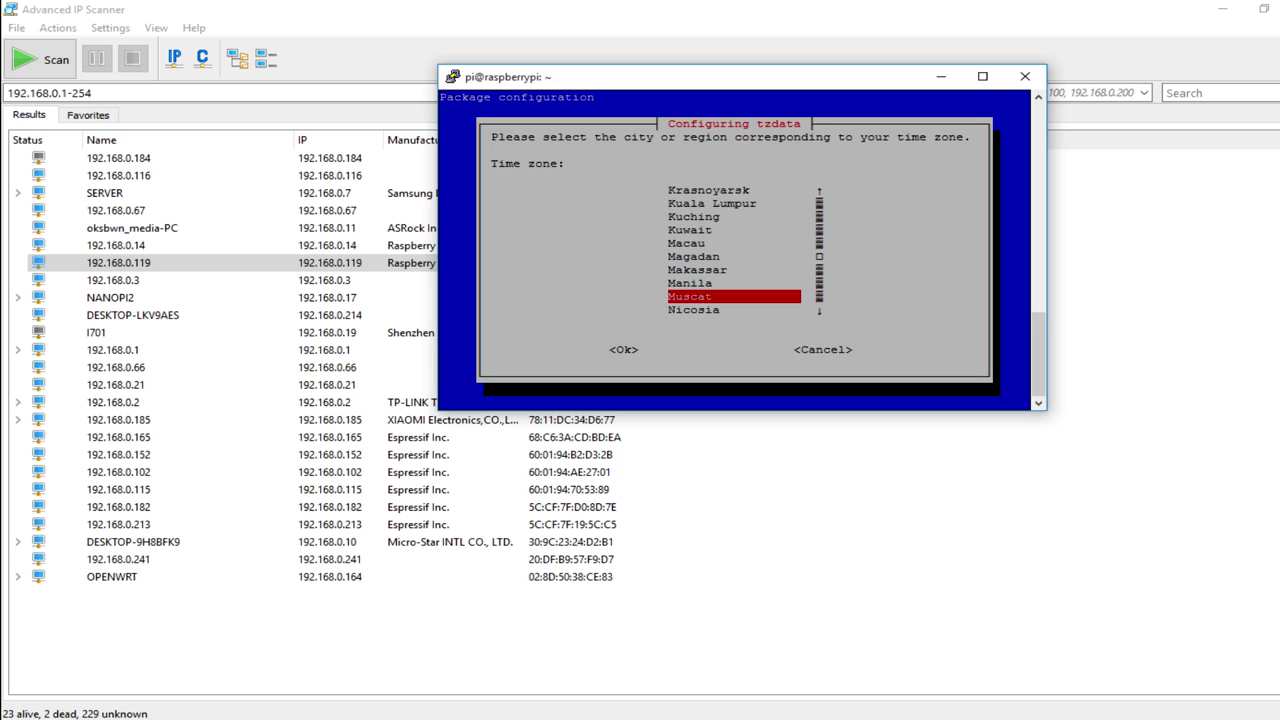
key("Down")
key("Down")
key("Down")
key("Down")
key("Down")
key("Down")
key("Down")
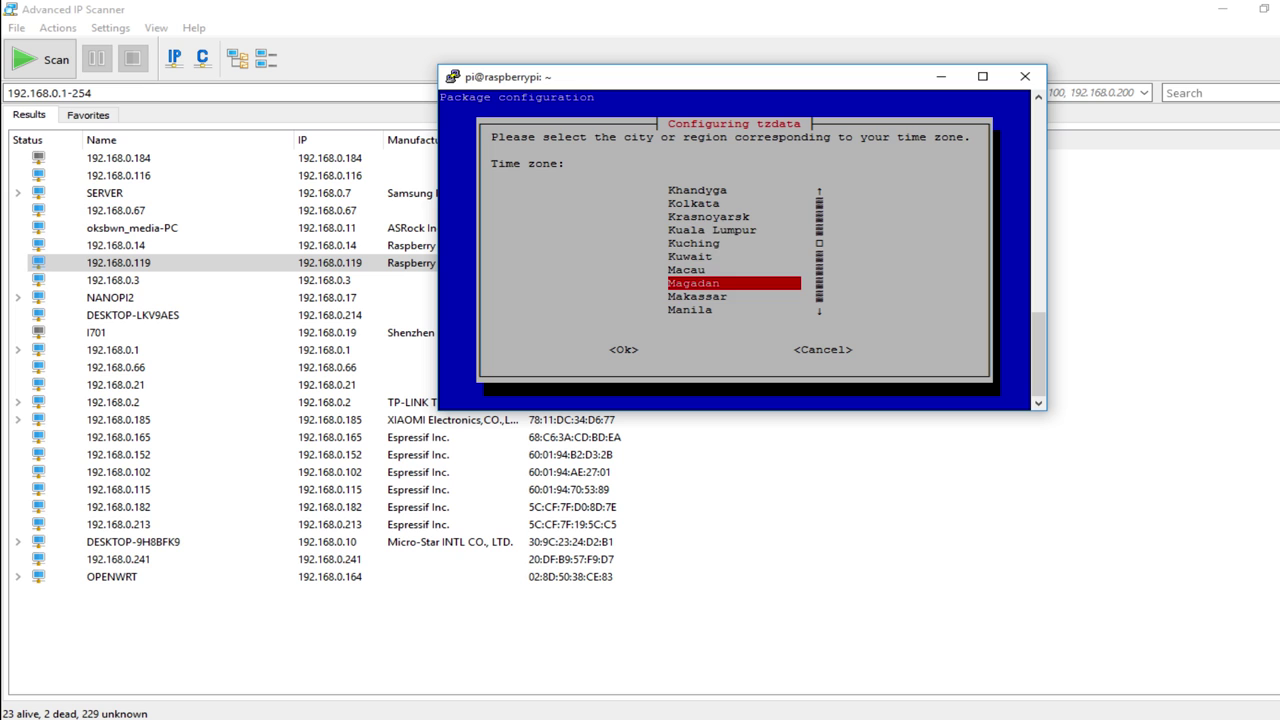
key("Up")
key("Up")
key("Up")
key("Up")
key("Up")
key("Up")
key("Return")
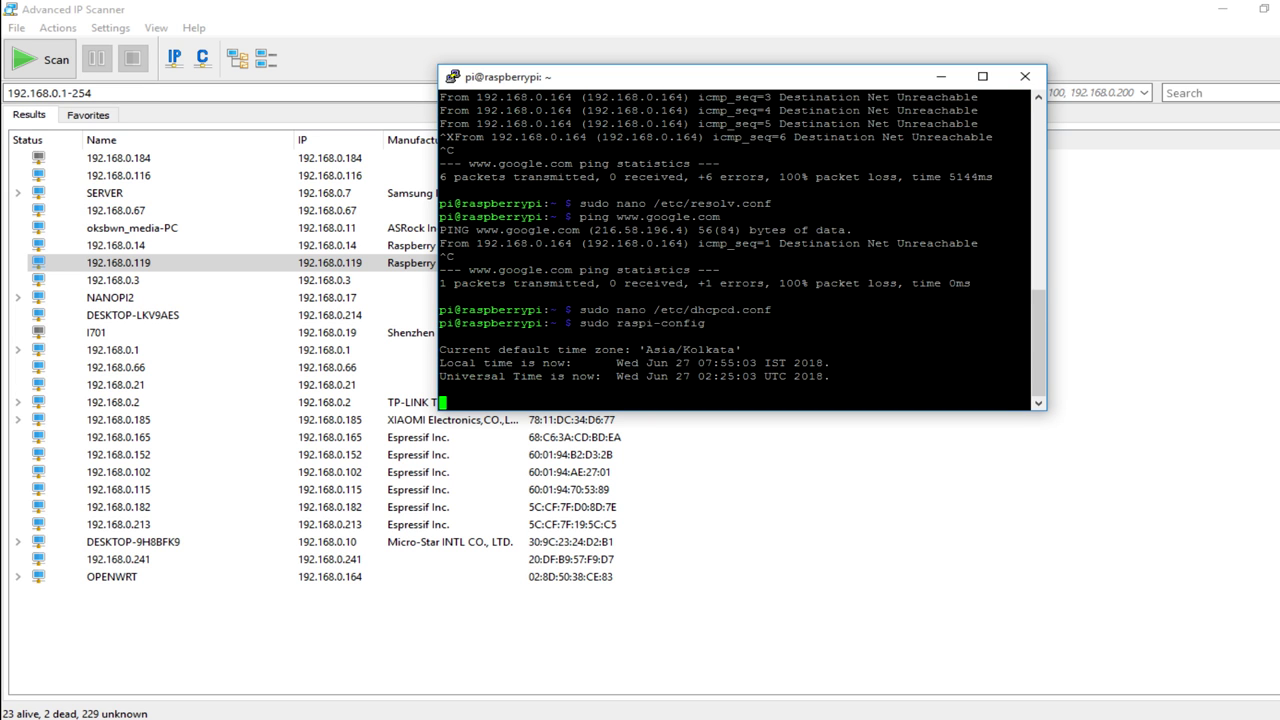
Exit raspi-config via <Finish> and type sudo reboot at the prompt.
key("Tab")
key("Tab")
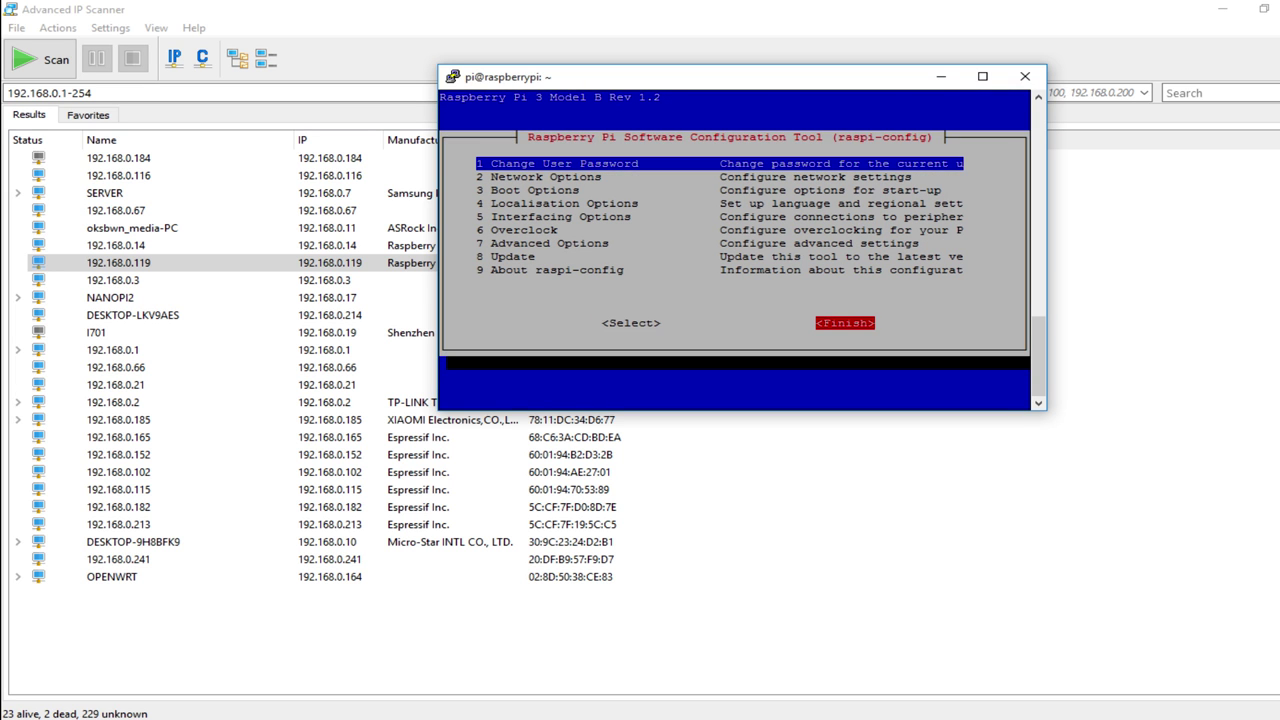
key("Return")
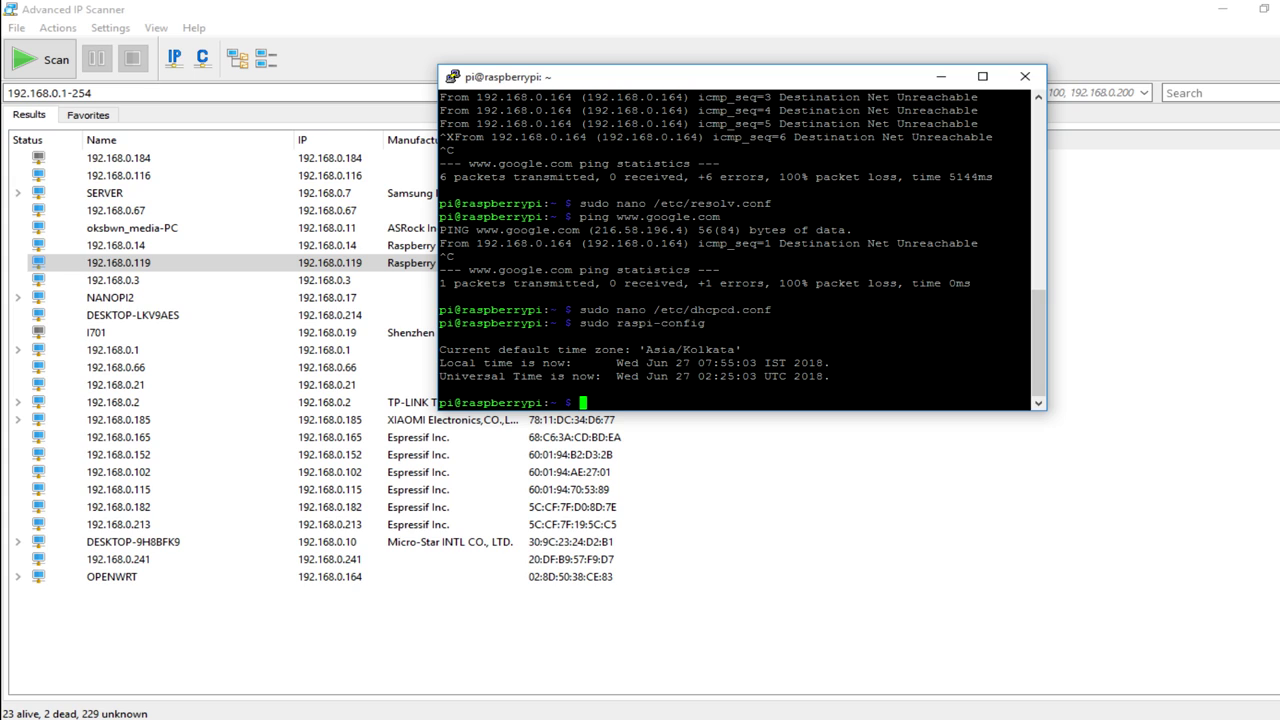
type("sudo reboot")
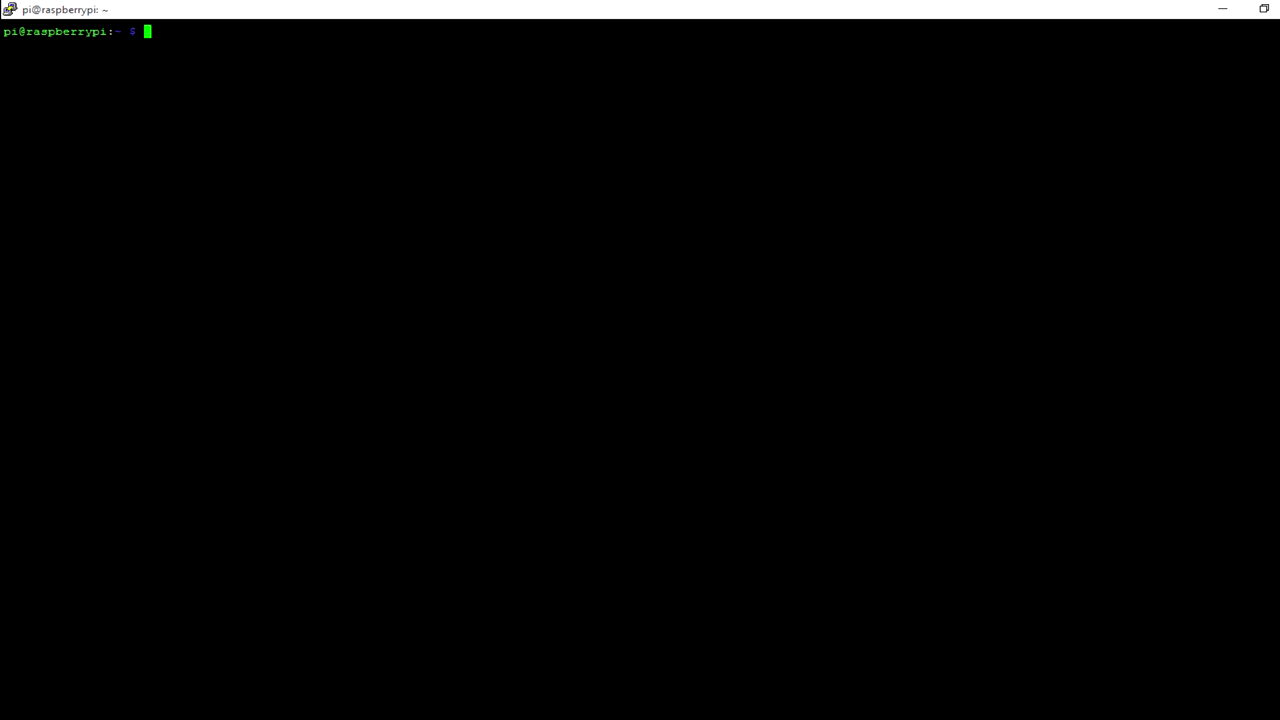
Run sudo apt-get update to refresh the Pi's package lists.
type("sudo apa")
key("BackSpace")
type("t-get update")
key("Return")
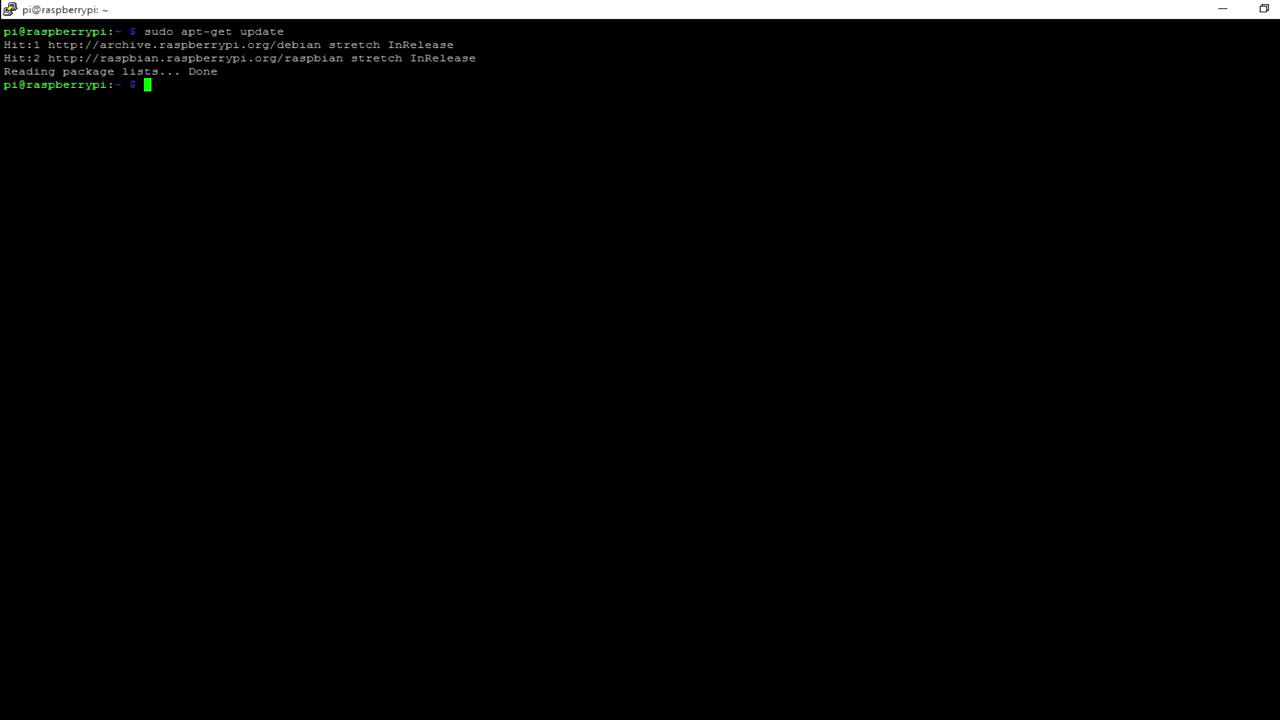
Run git to confirm it is installed and prints its usage help.
type("git")
key("Return")
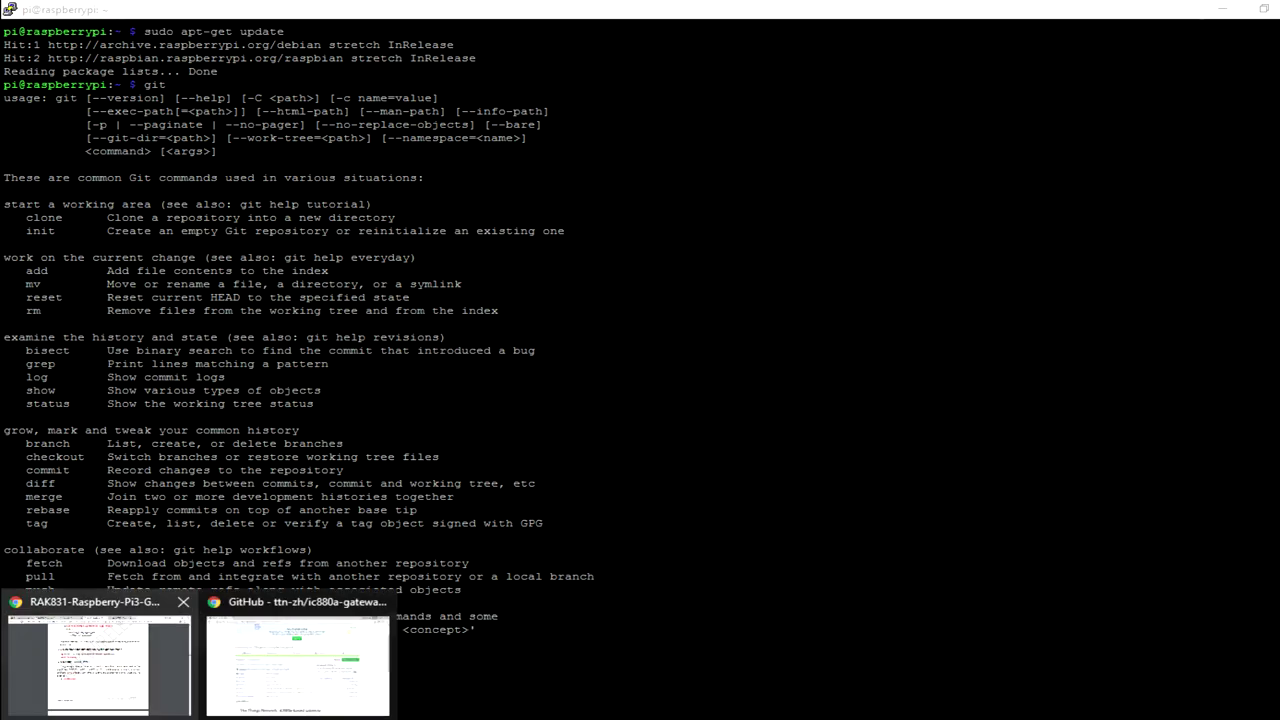
mouse_move(297, 660)
left_click(297, 660)
scroll(640, 400, "down", 2)
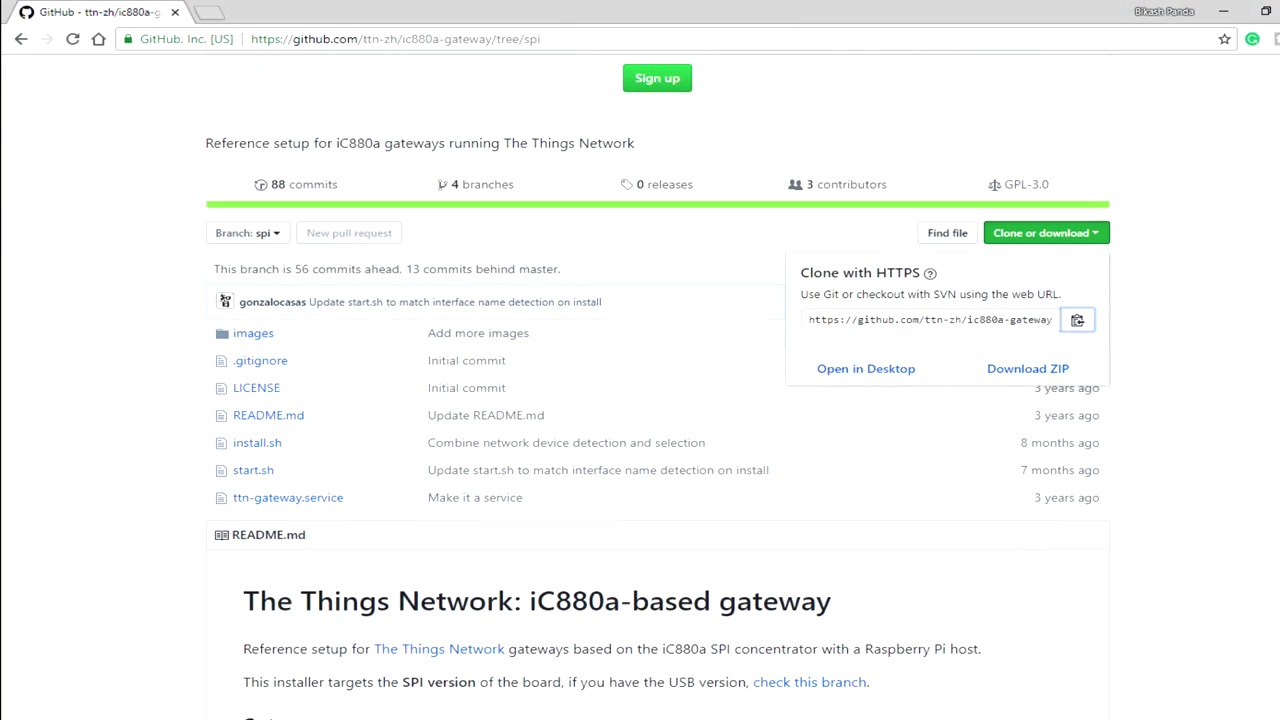
scroll(640, 400, "up", 3)
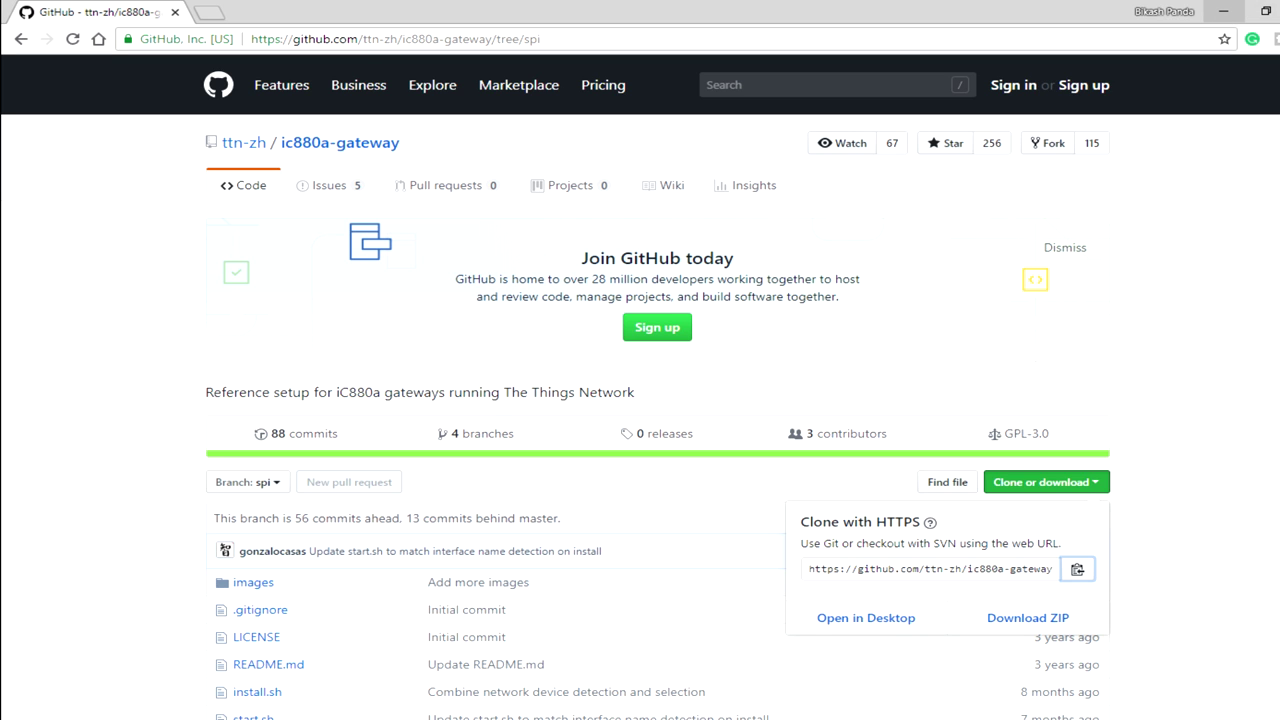
left_click(1223, 11)
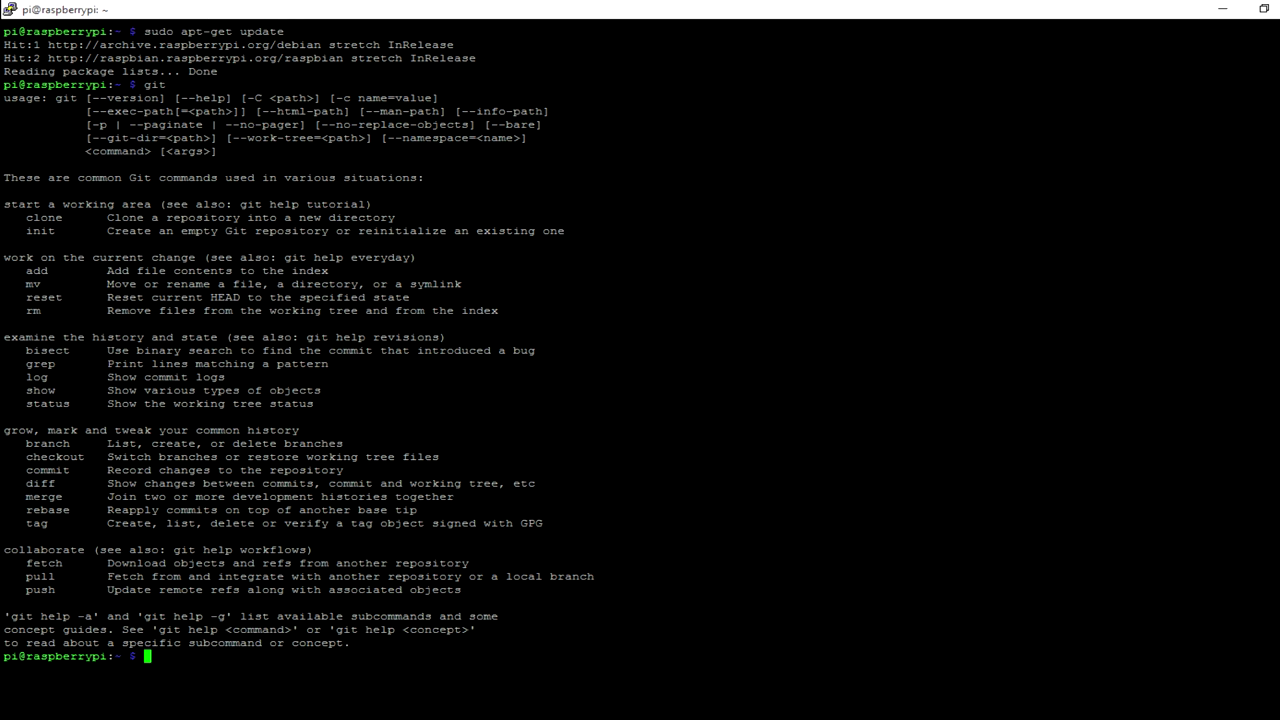
type("git clone -b spi")
type("https://github.com/ttn-zh/ic880a-gateway.git")
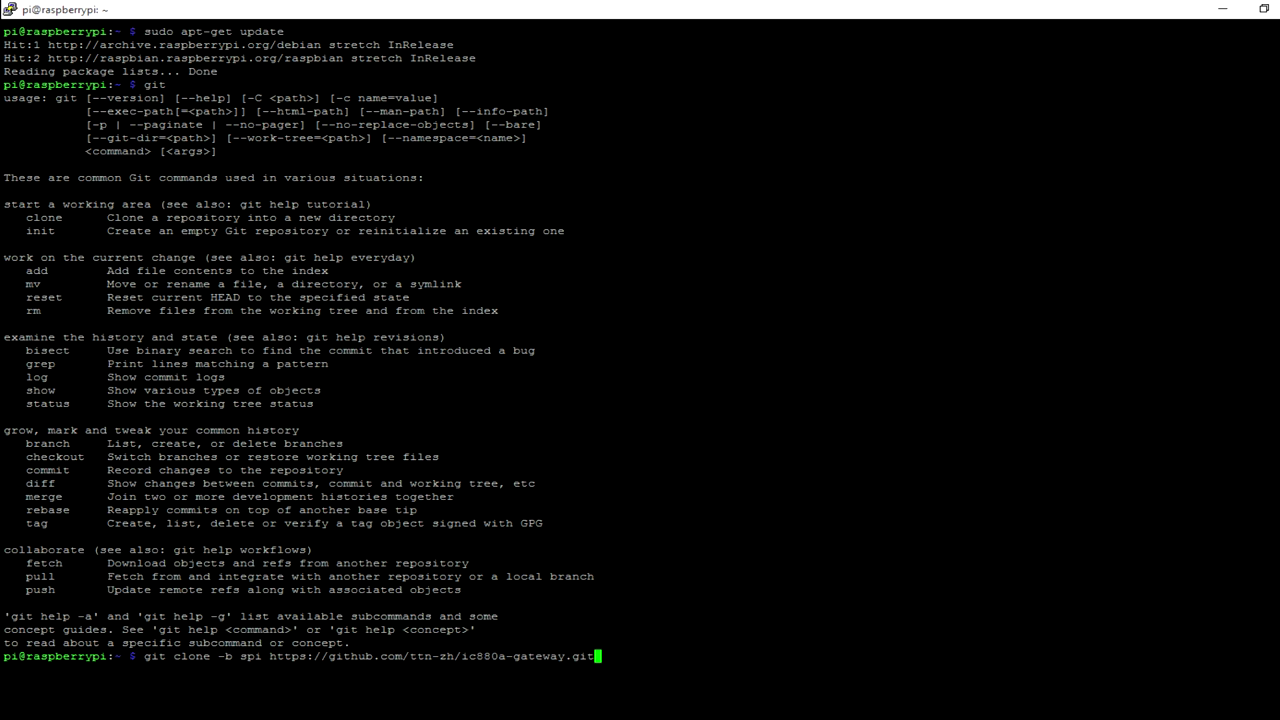
key("Return")
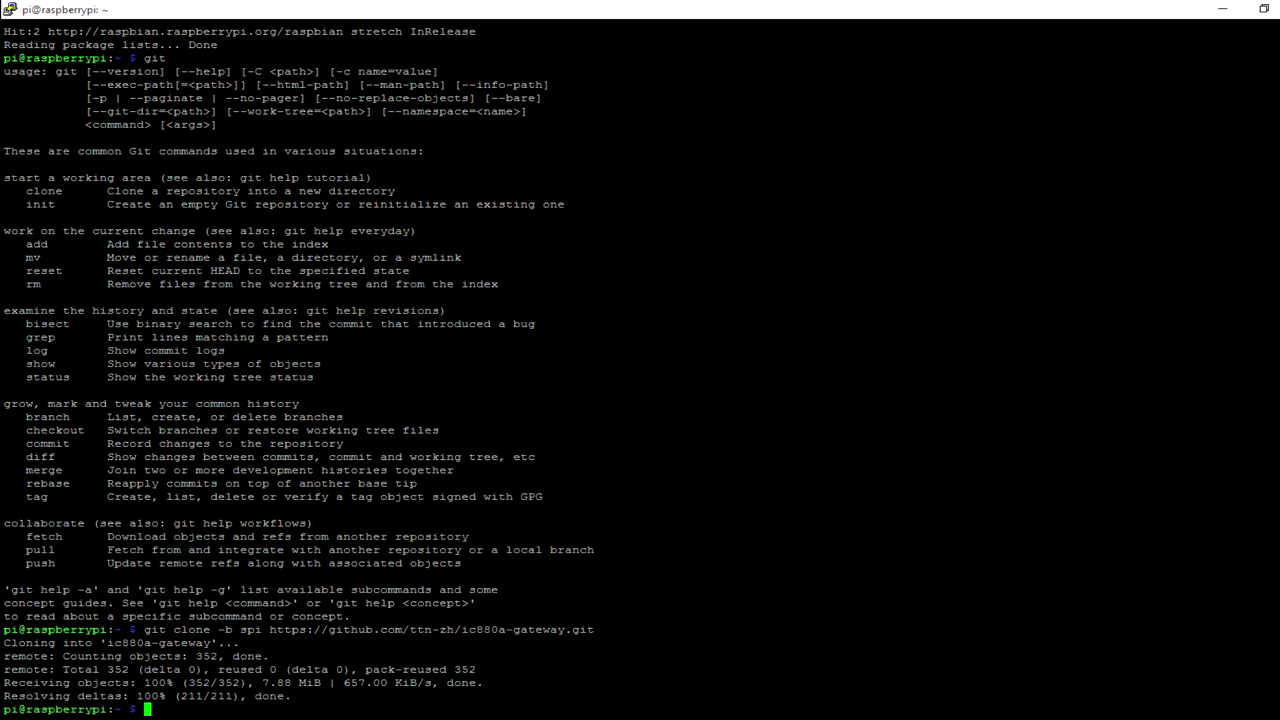
Enter the ic880a-gateway folder and list its files.
type("cd i")
key("Tab")
key("Return")
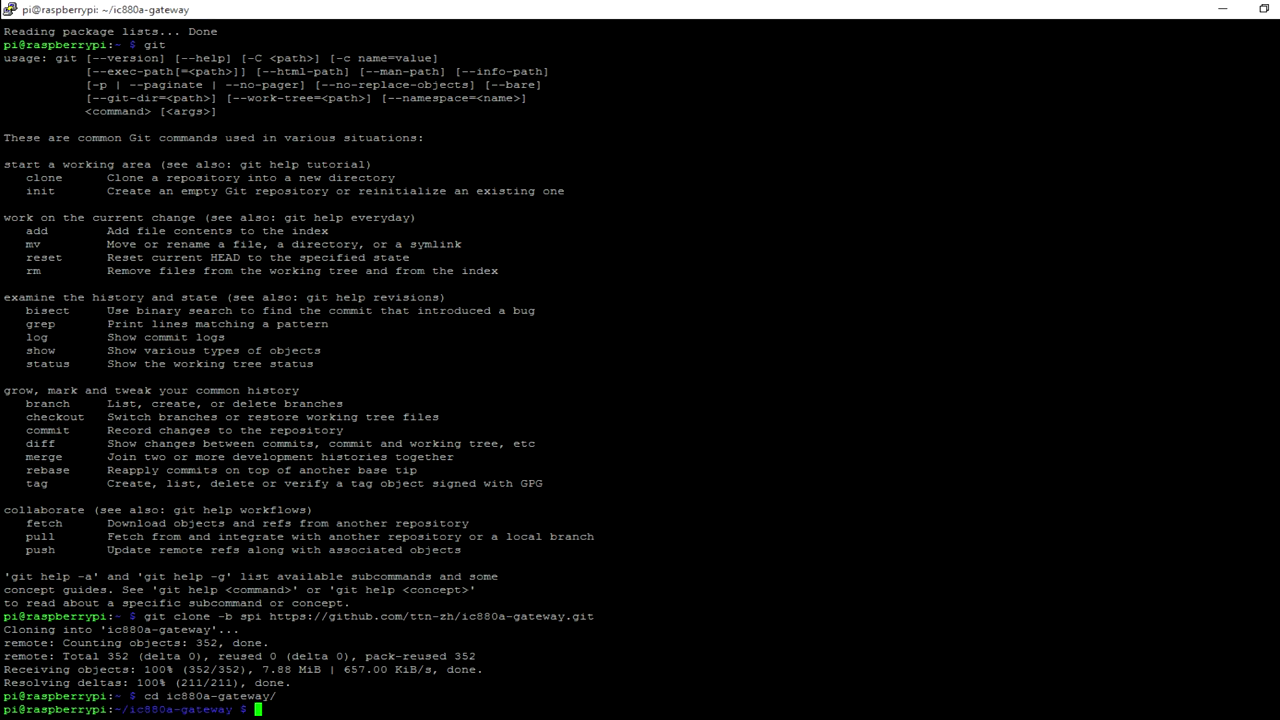
type("ls")
key("Return")
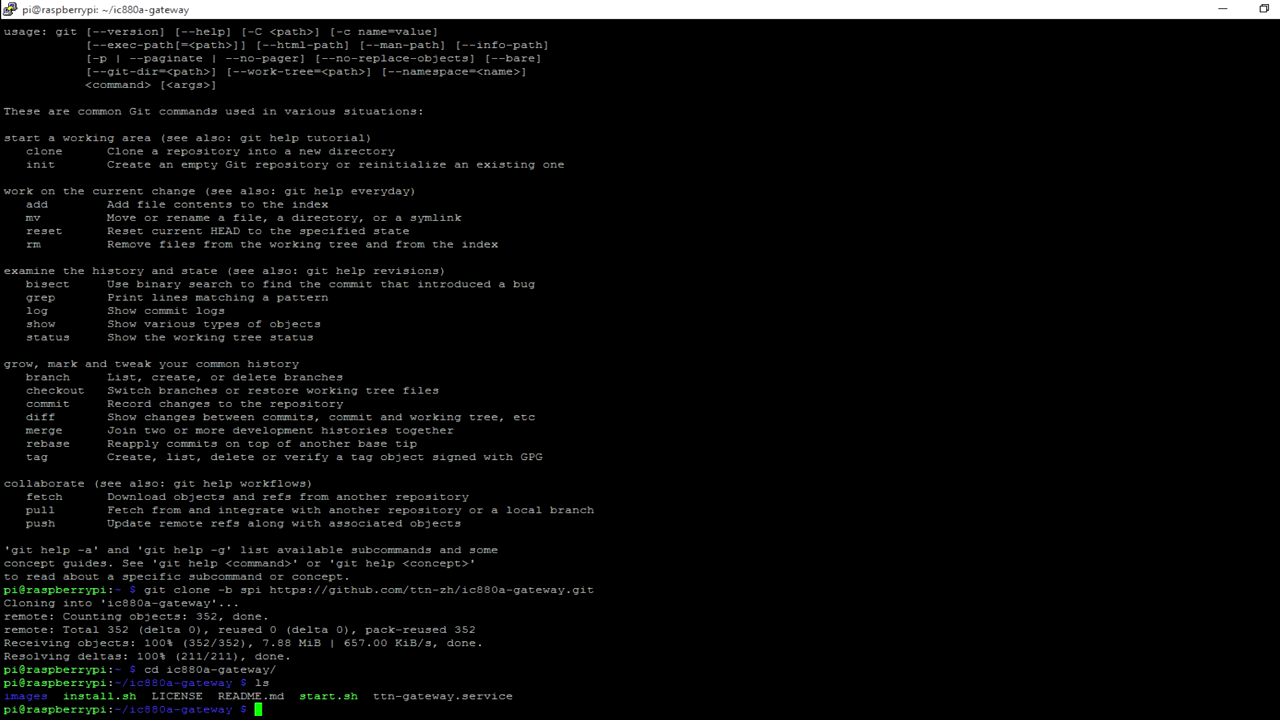
Edit start.sh with sudo nano so SX1301_RESET_BCM_PIN is 17 instead of 25, and save.
type("sudo nano start.sh")
key("Return")
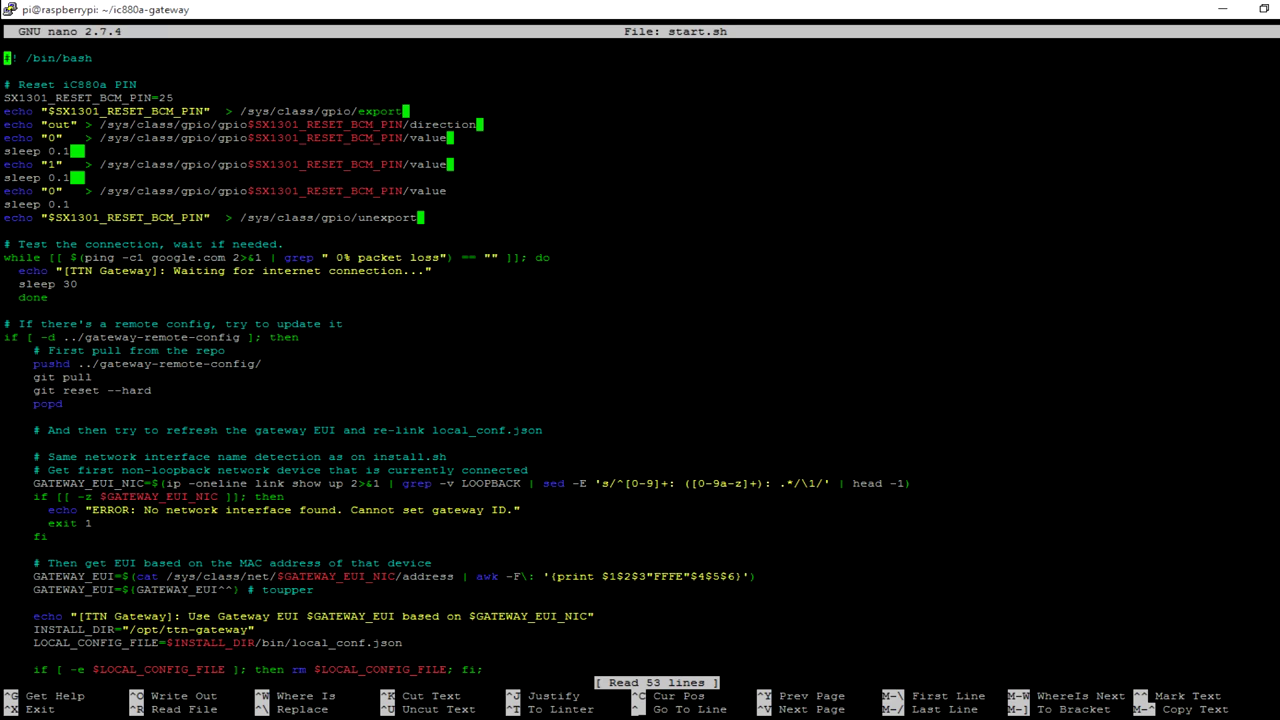
key("Down")
key("Down")
key("Down")
key("Right")
key("Right")
key("Right")
key("Right")
key("Right")
key("Right")
key("Right")
key("Right")
key("Right")
key("Right")
key("Right")
key("Right")
key("Right")
key("Right")
key("Right")
key("Right")
key("Right")
key("Right")
key("Right")
key("Right")
key("Right")
key("Right")
key("Right")
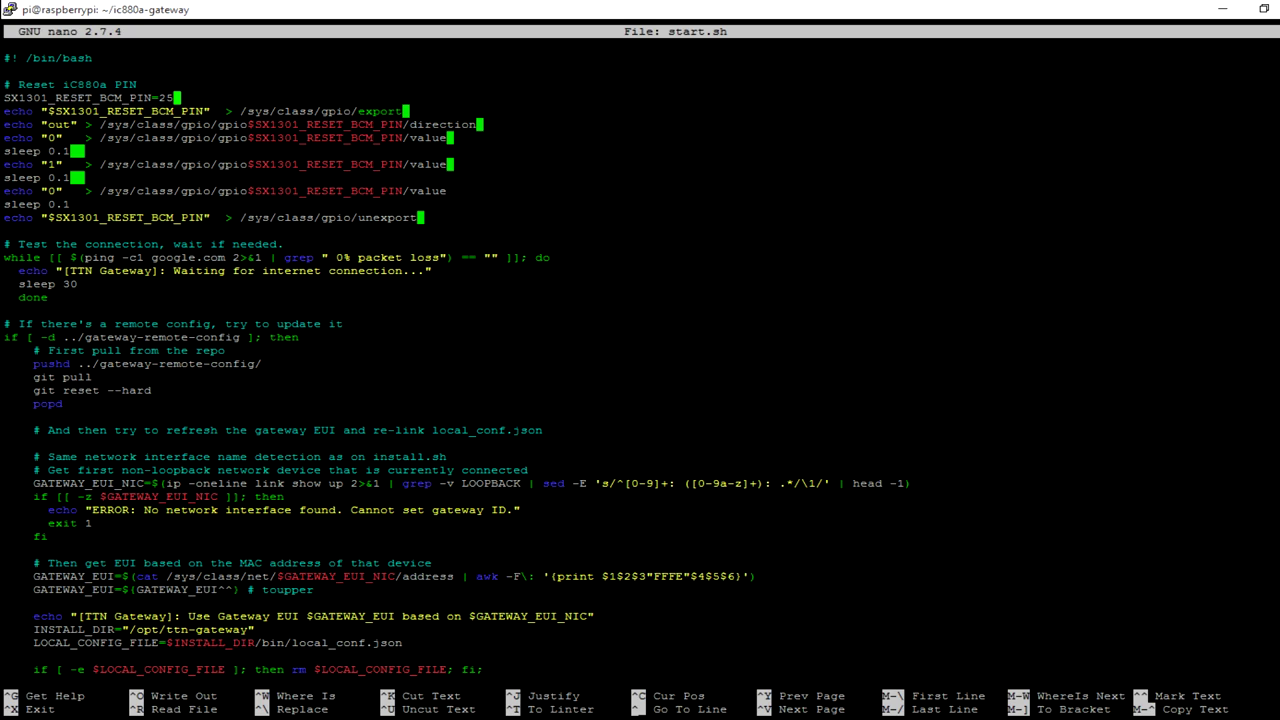
key("BackSpace")
key("BackSpace")
type("17")
key("ctrl+x")
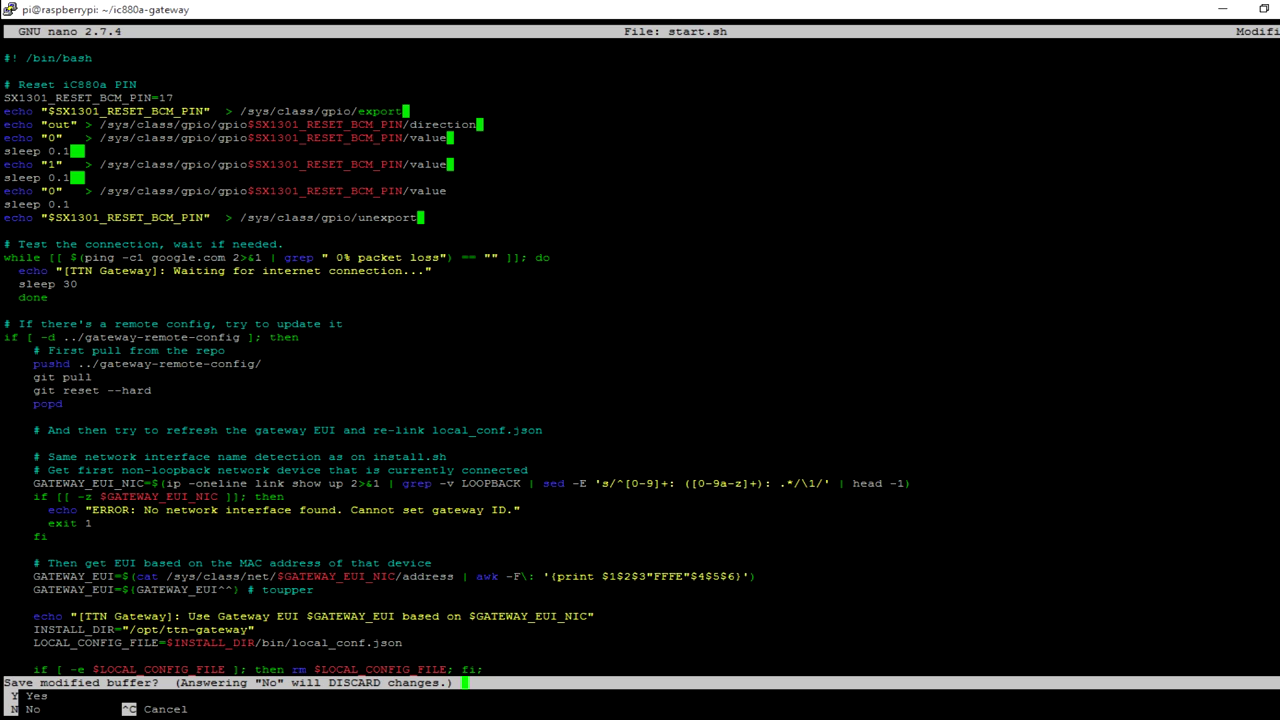
key("y")
key("Return")
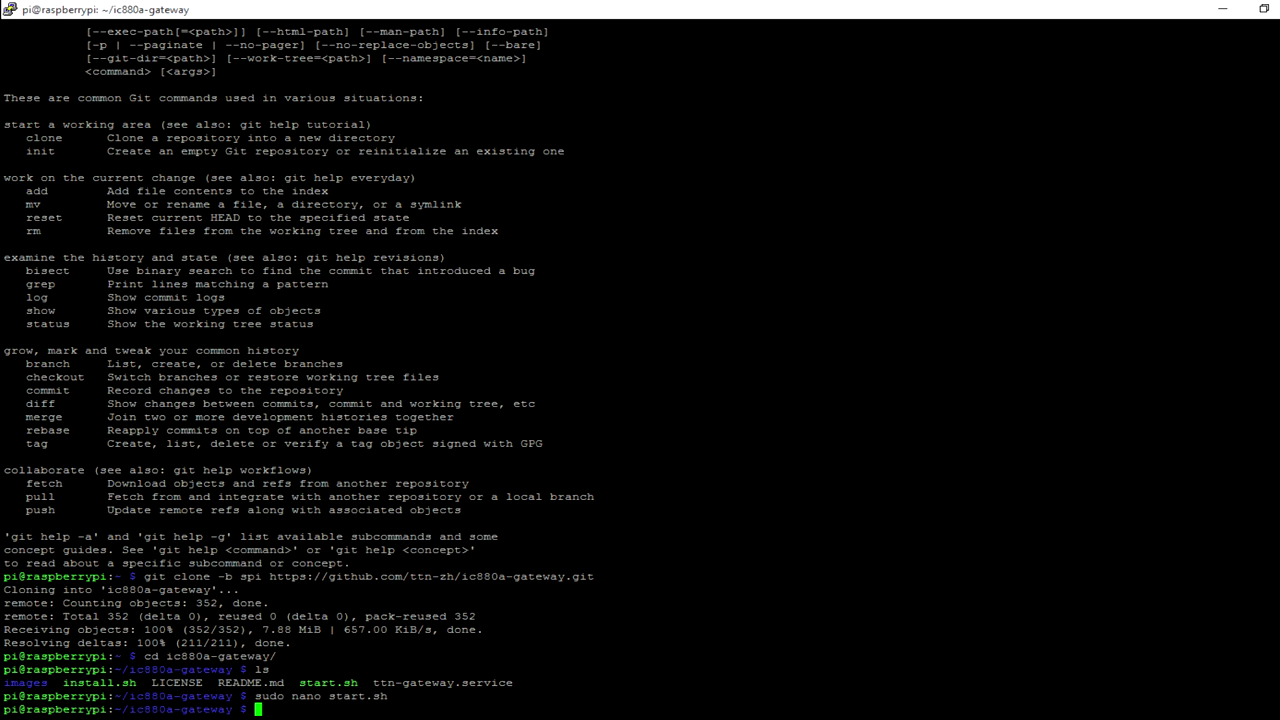
Run sudo ./install.sh and copy the detected gateway EUI.
key("alt+Tab")
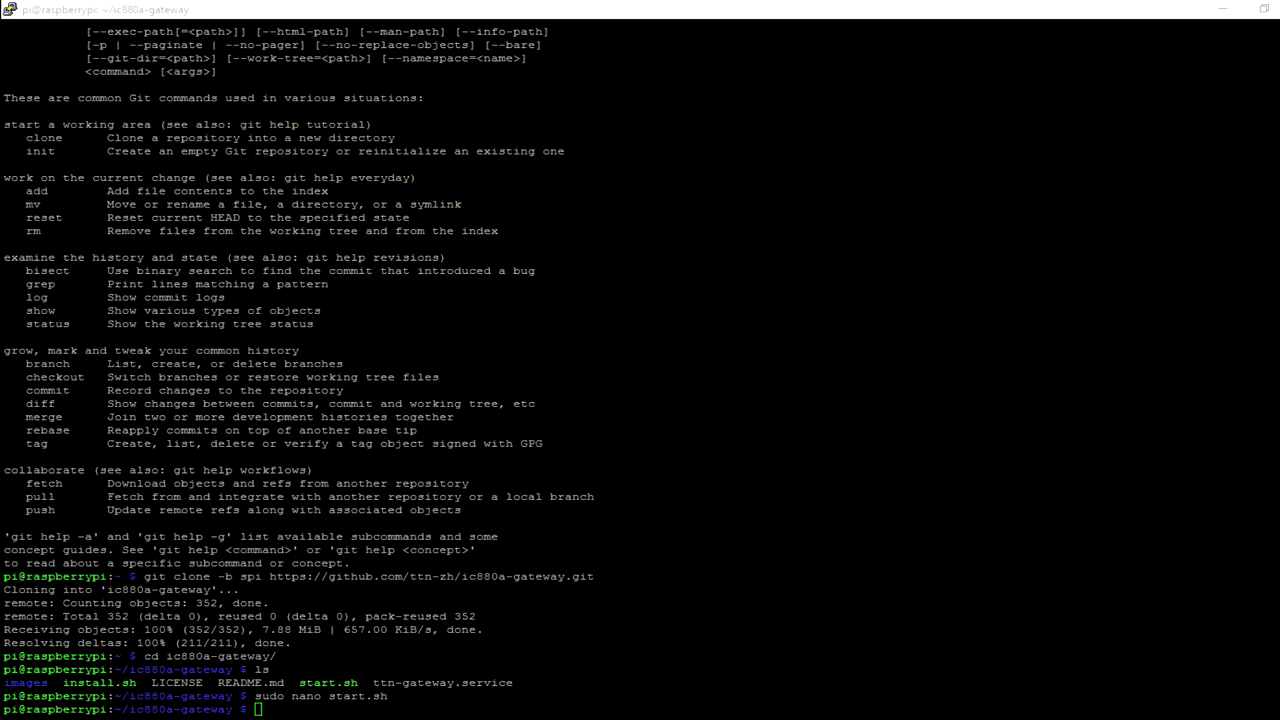
key("alt+Tab")
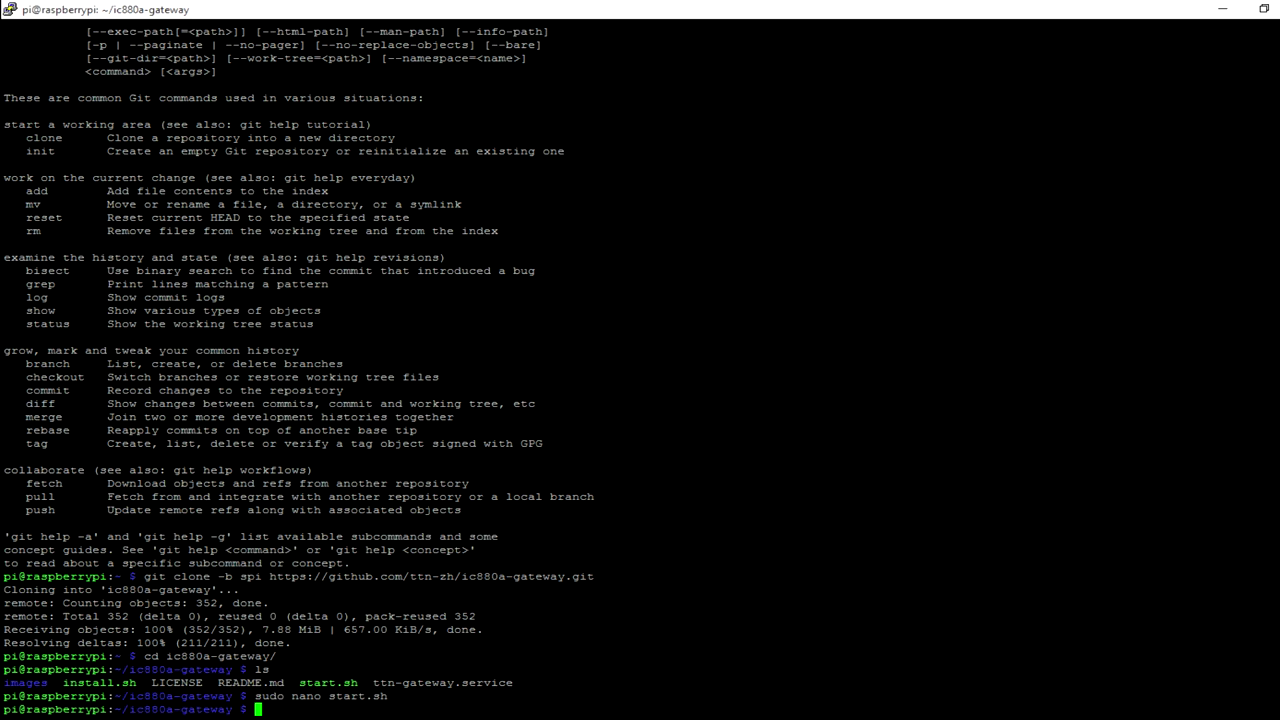
type("sudo ./i")
key("Tab")
key("Tab")
key("Tab")
key("Tab")
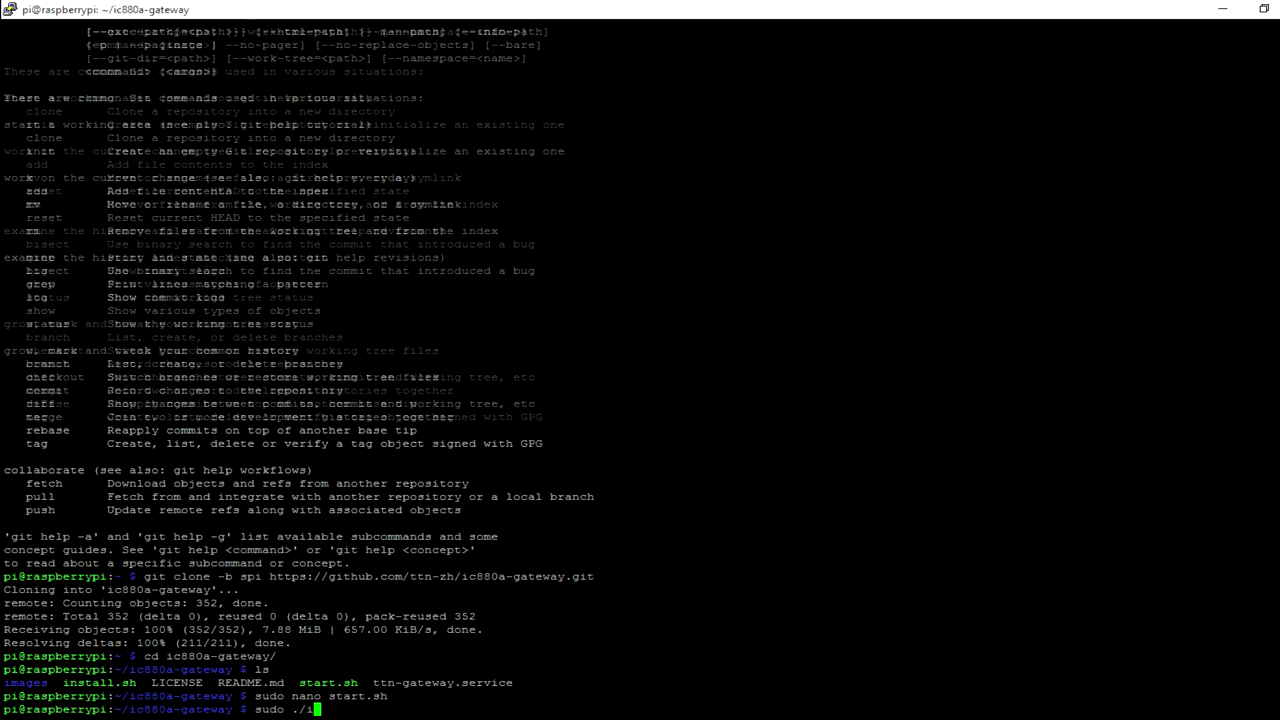
type("n")
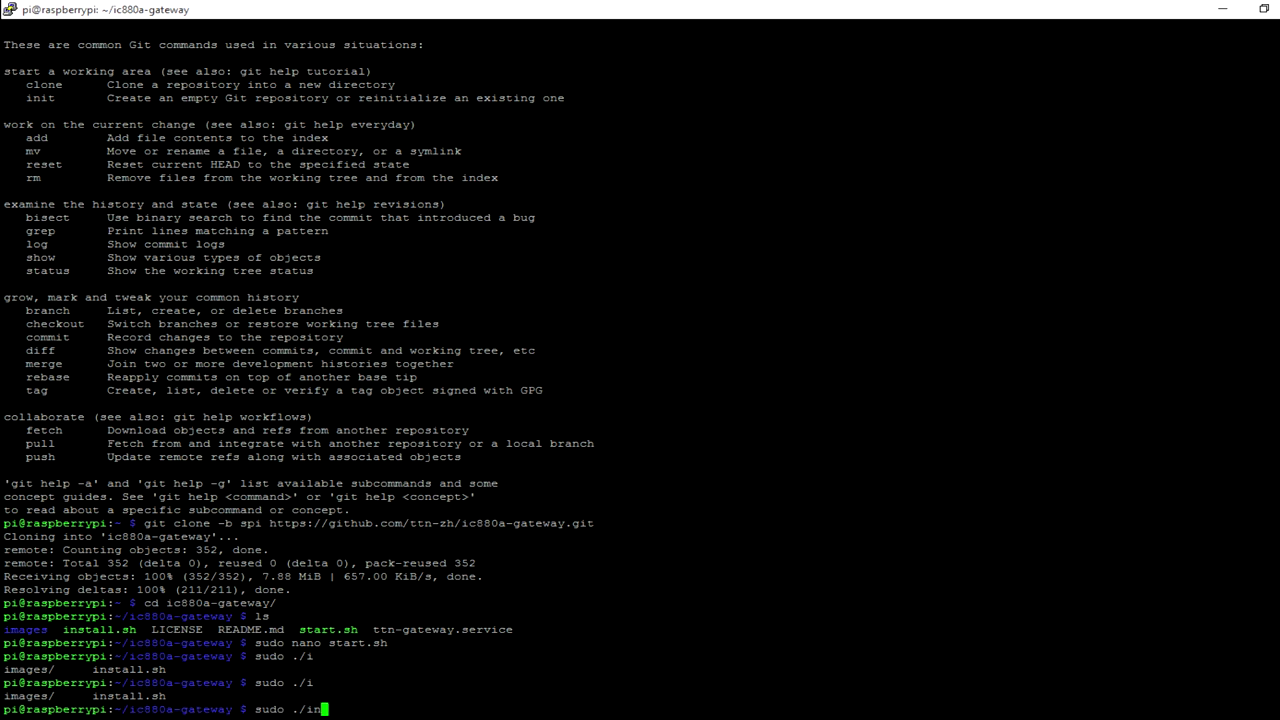
key("Tab")
key("Return")
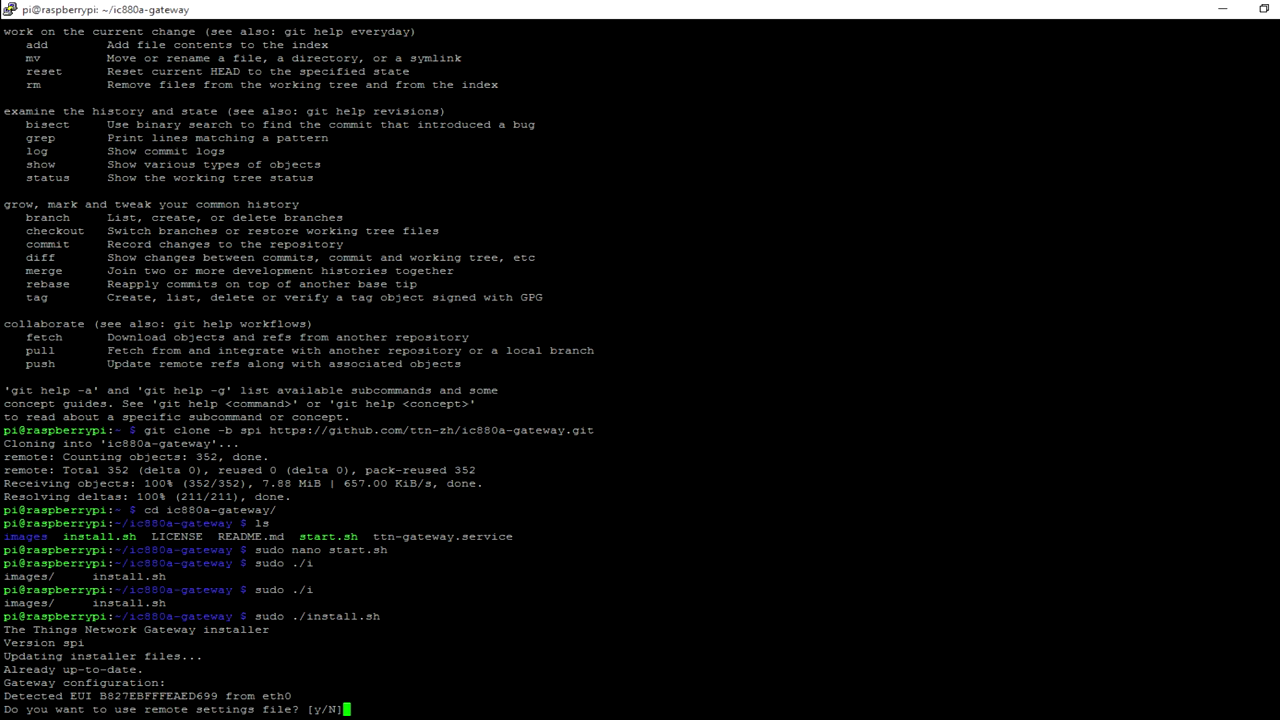
double_click(158, 696)
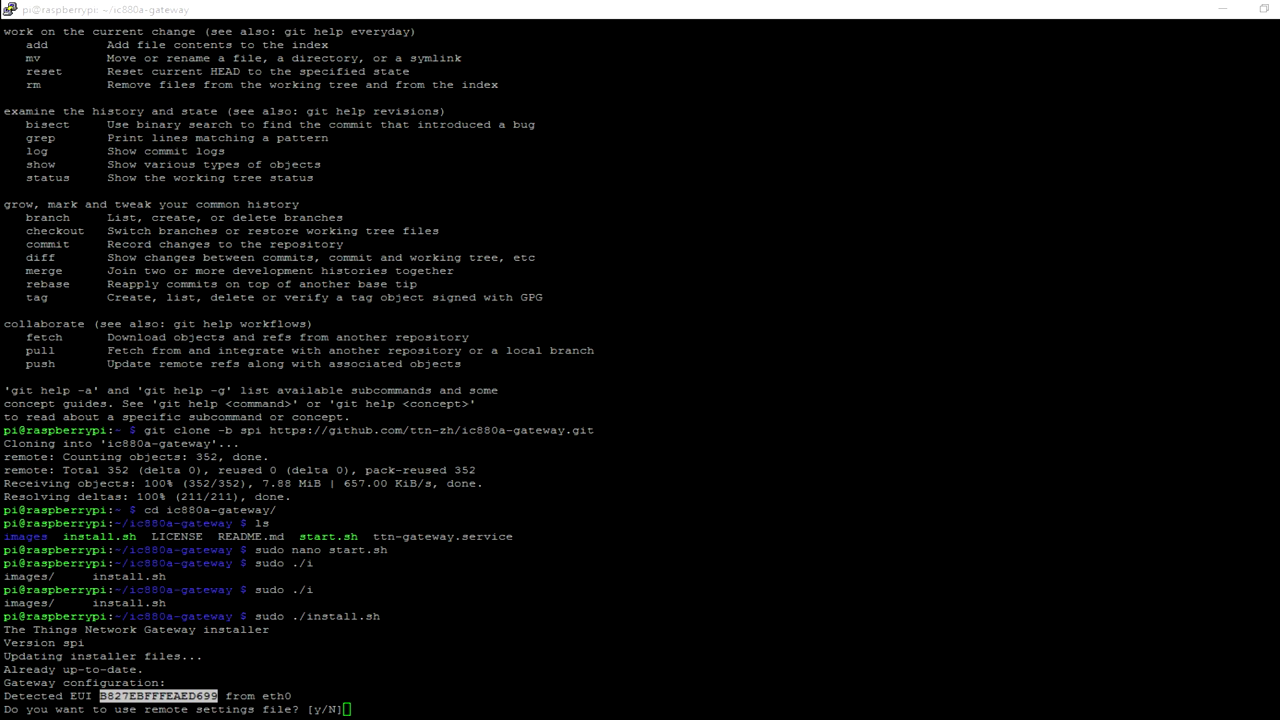
Decline the remote settings file and set the host name to tgw.
key("alt+Tab")
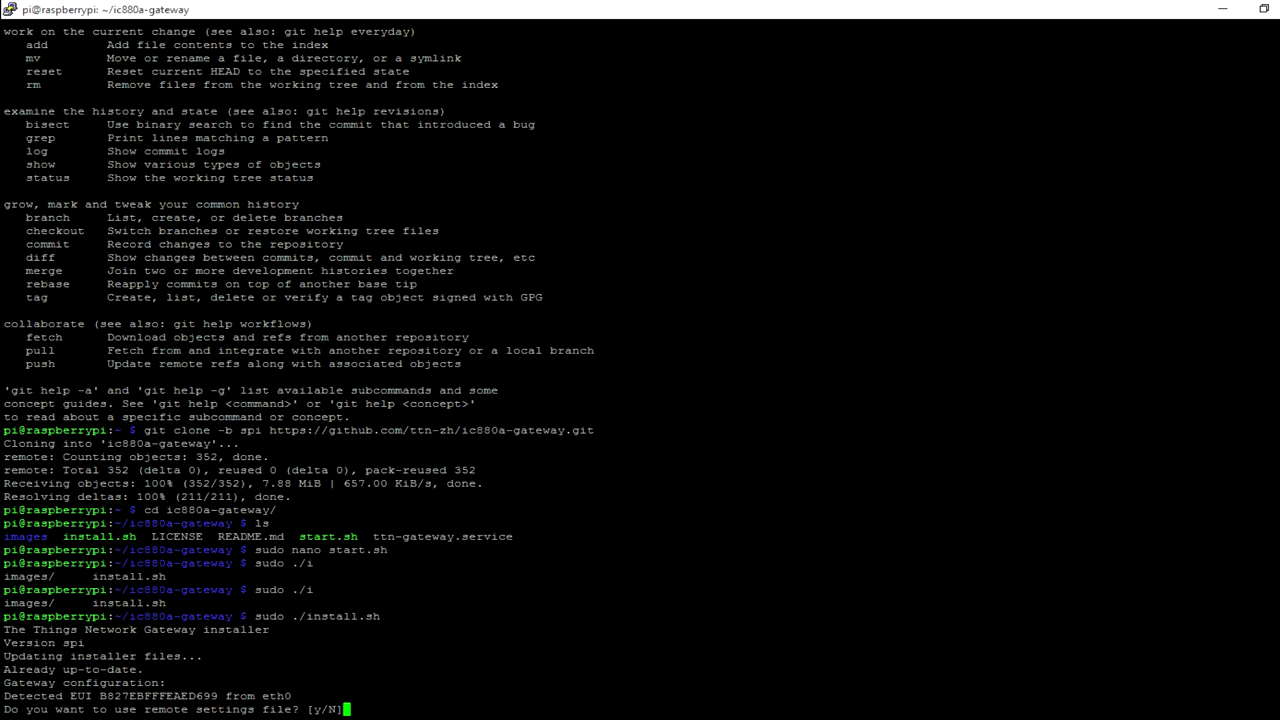
type("n")
key("Return")
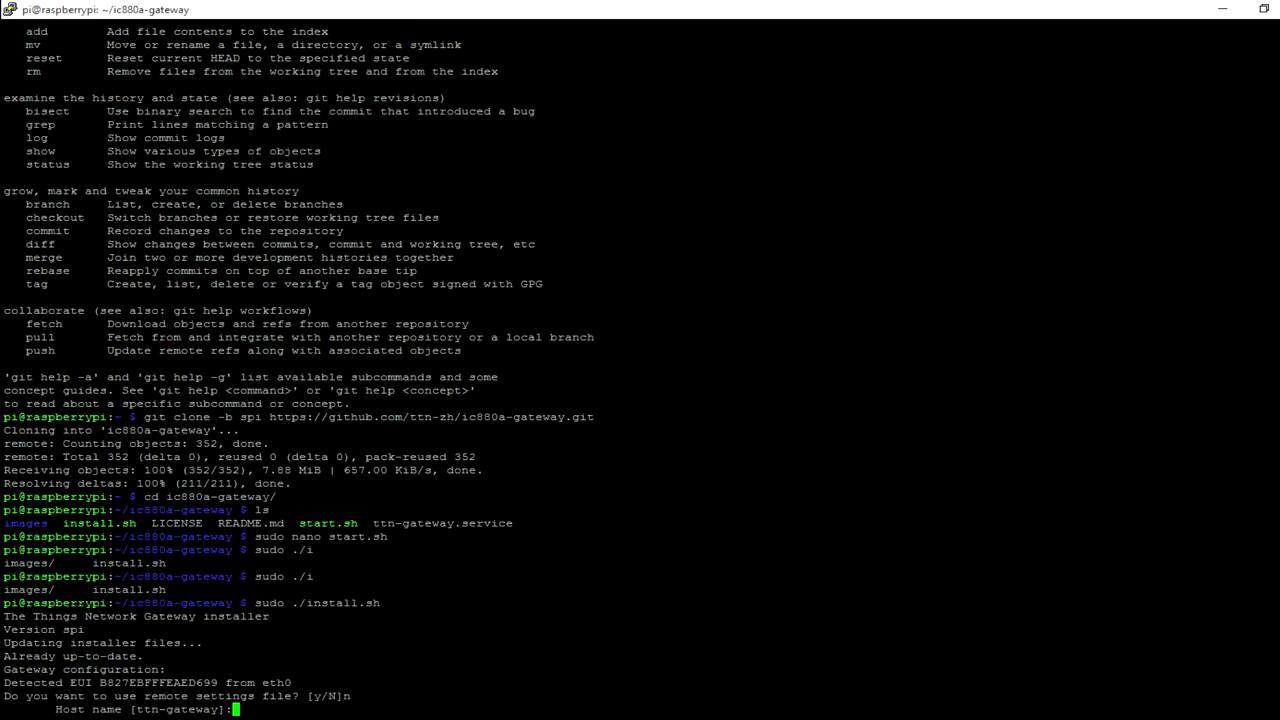
type("ttn-ga")
key("BackSpace")
key("BackSpace")
key("BackSpace")
key("BackSpace")
key("BackSpace")
type("gw")
key("Return")
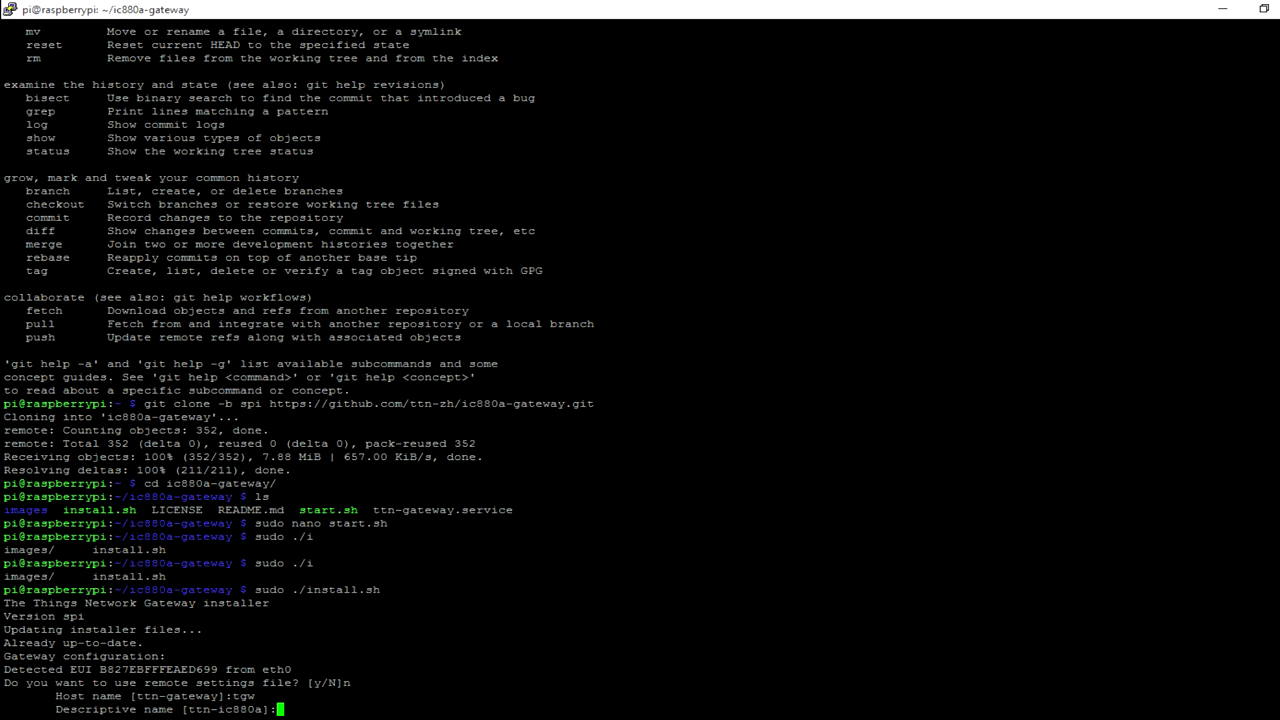
Set the gateway's descriptive name to 'LoRa gateway (WGLabz)'.
type("My LoRa Gateway")
key("Left")
key("Left")
key("Left")
key("Left")
key("Left")
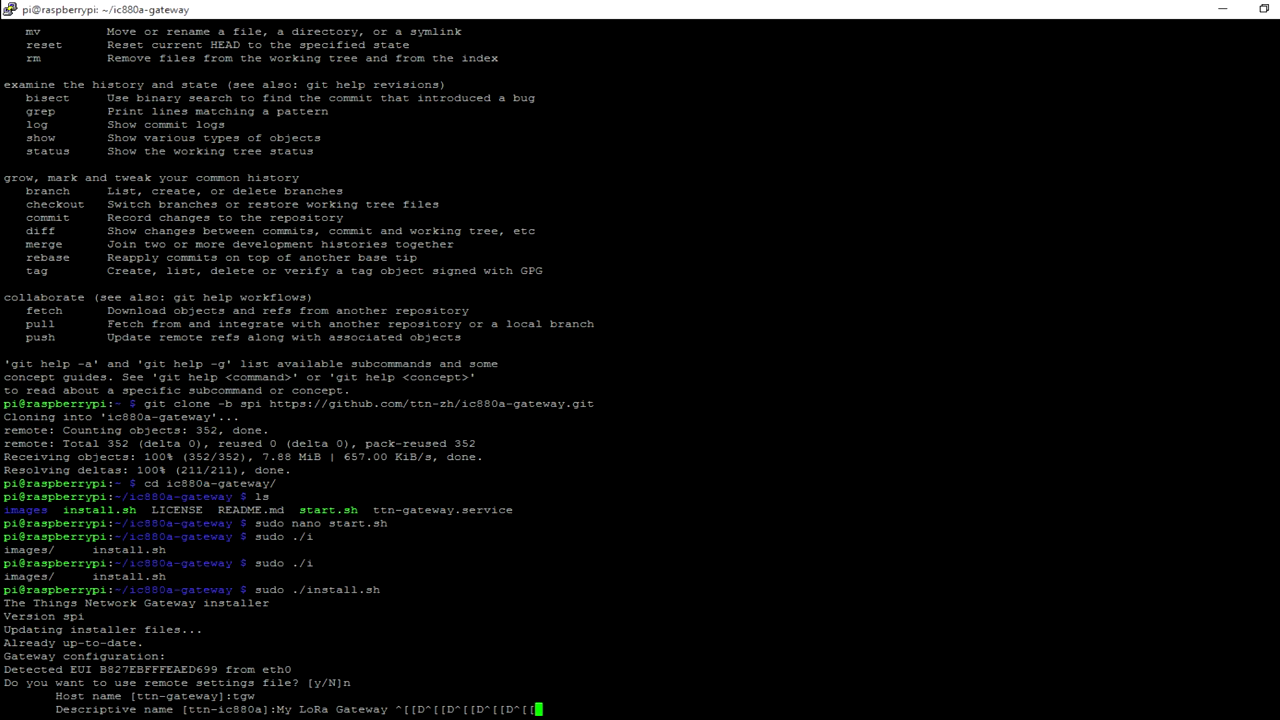
key("BackSpace")
key("BackSpace")
key("BackSpace")
key("BackSpace")
key("BackSpace")
key("BackSpace")
key("BackSpace")
key("BackSpace")
key("BackSpace")
key("BackSpace")
key("BackSpace")
key("BackSpace")
key("BackSpace")
key("BackSpace")
key("BackSpace")
key("BackSpace")
key("BackSpace")
key("BackSpace")
key("BackSpace")
key("BackSpace")
key("BackSpace")
key("BackSpace")
key("BackSpace")
key("BackSpace")
key("BackSpace")
key("BackSpace")
key("BackSpace")
key("BackSpace")
key("BackSpace")
key("BackSpace")
key("BackSpace")
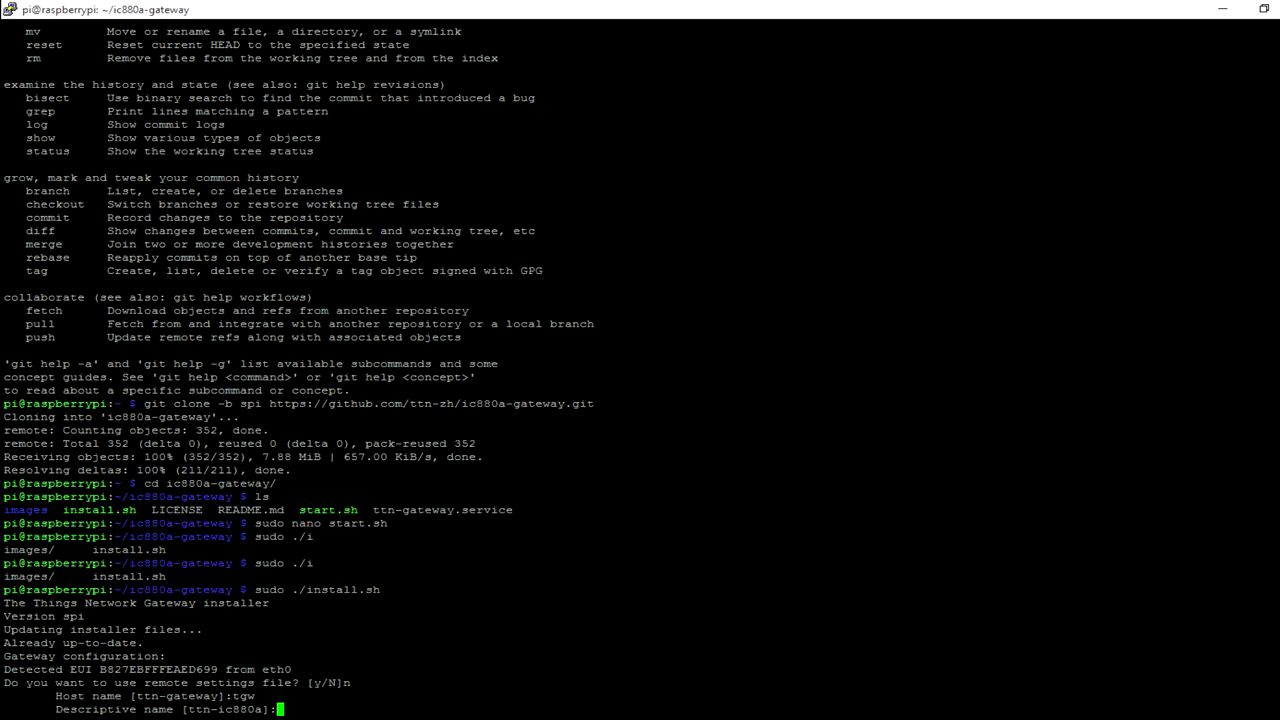
type("LoRa gateway (WGLa")
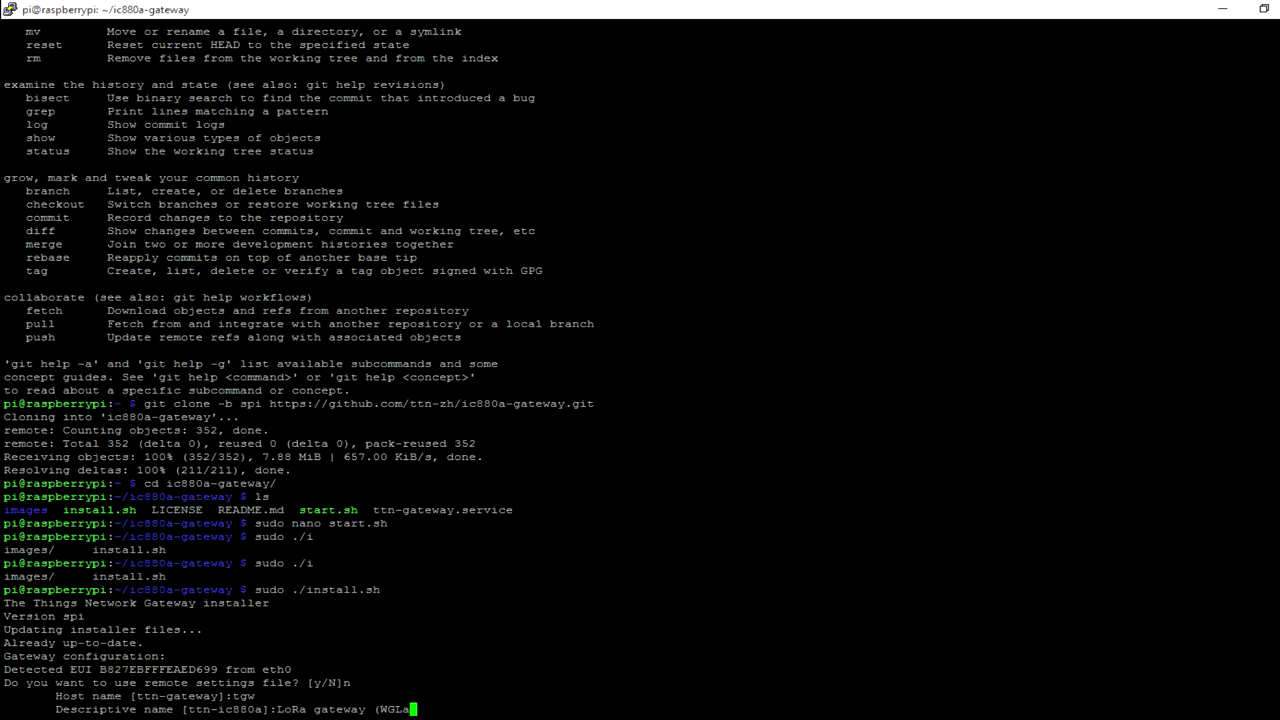
type("bz)")
key("Return")
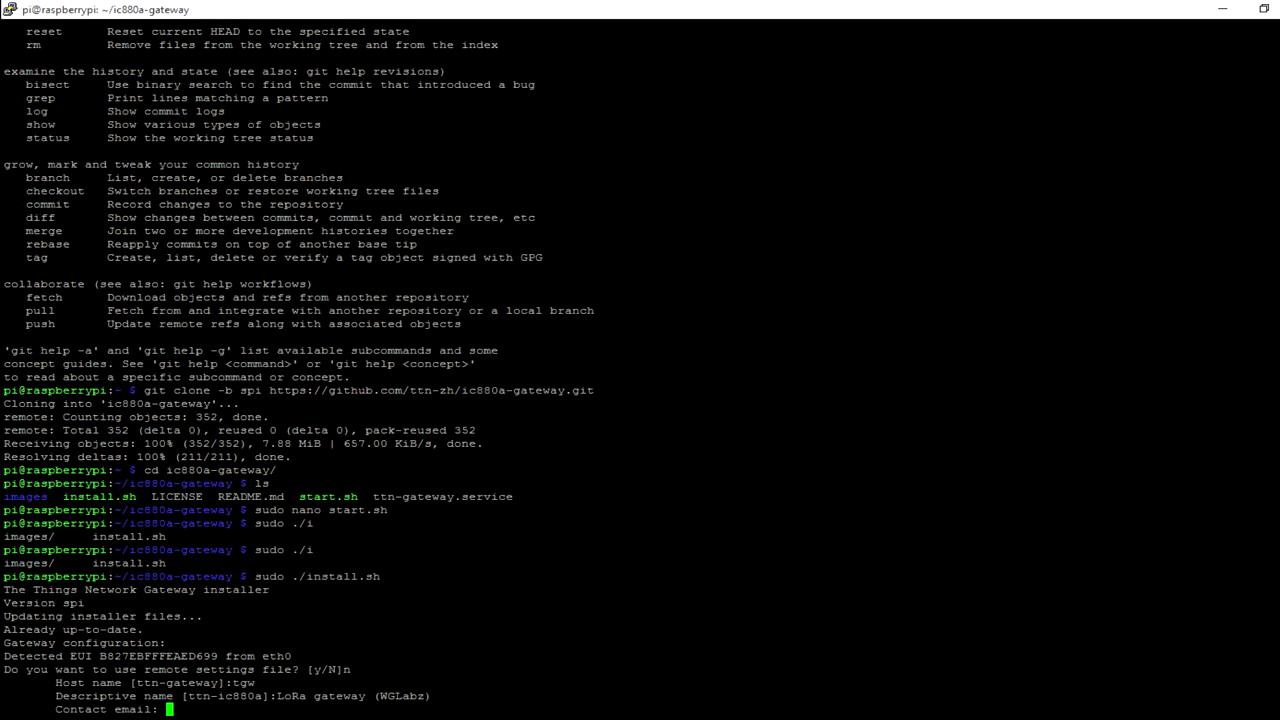
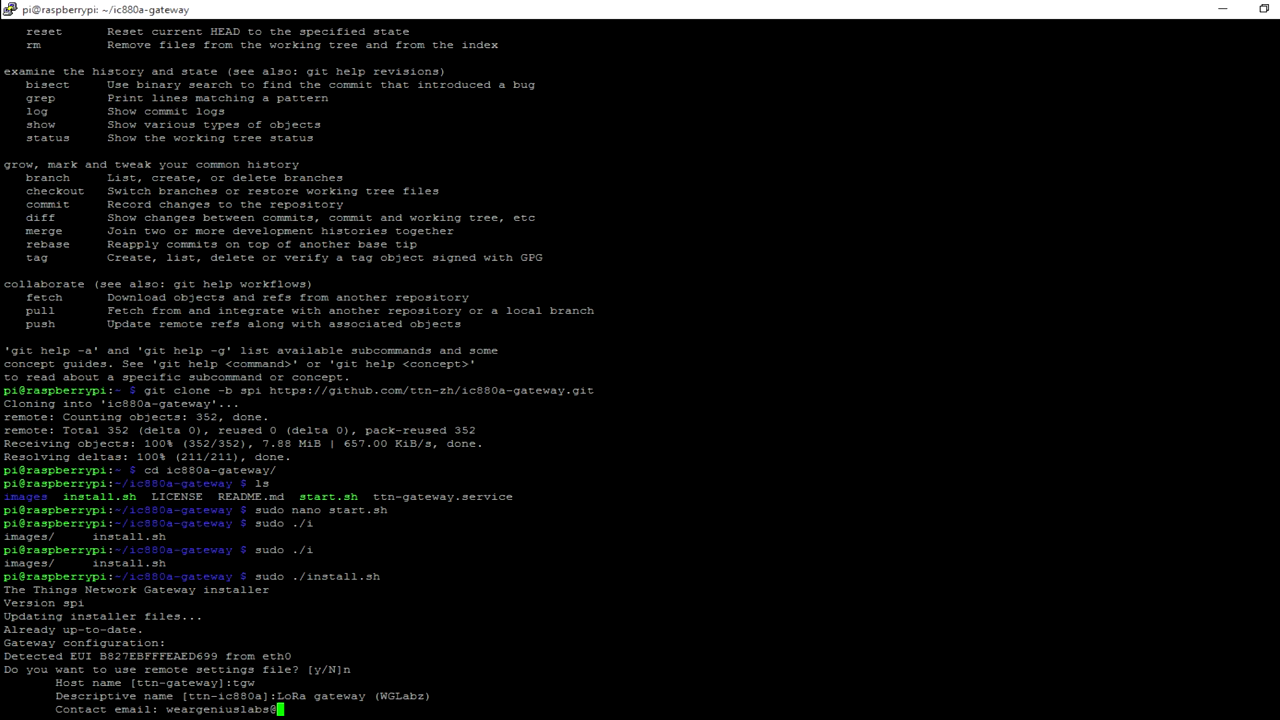
Enter the contact e-mail address at the installer prompt.
key("Return")
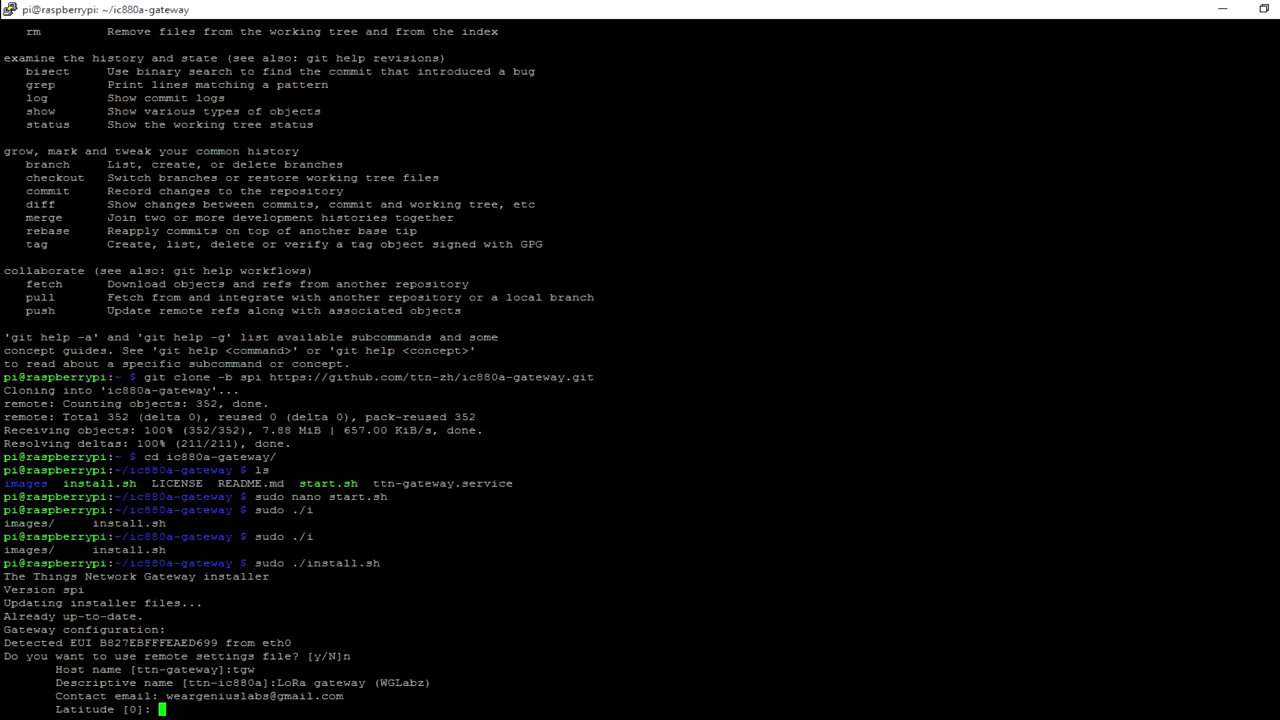
Enter latitude 12.901257, the longitude and altitude 10 to start the installation.
key("Return")
key("Return")
key("Return")
key("Return")
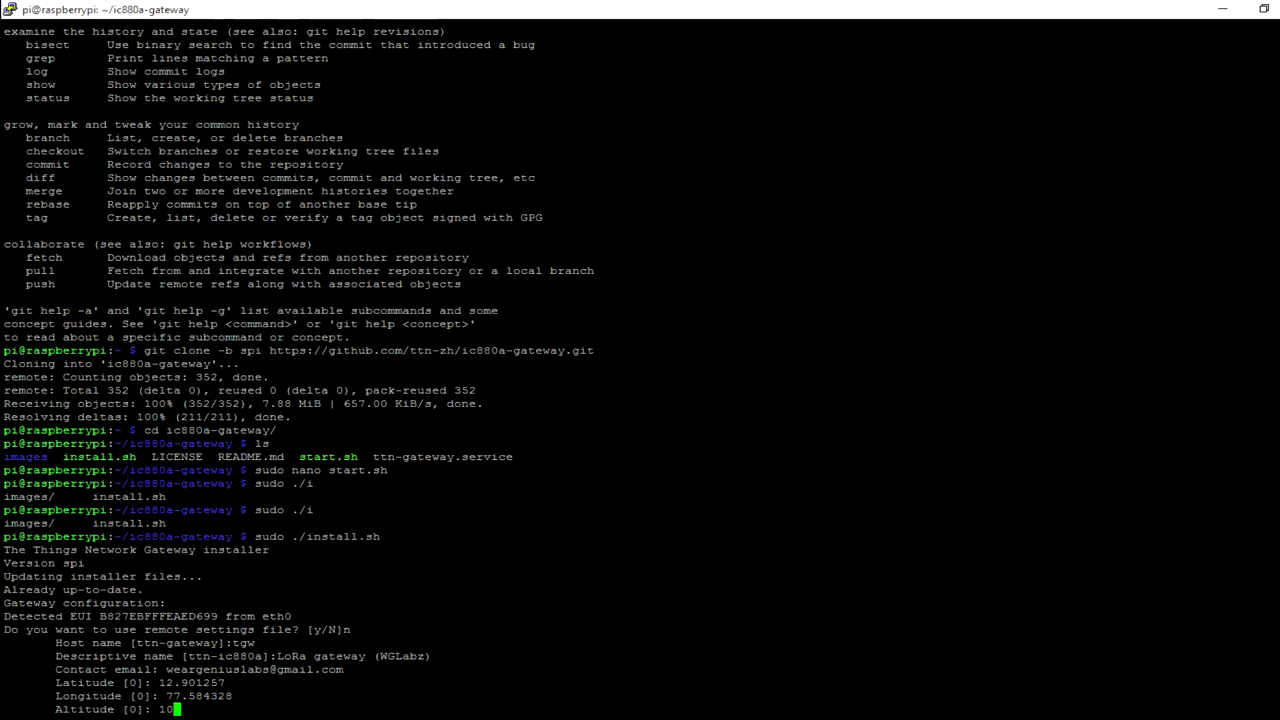
key("Return")
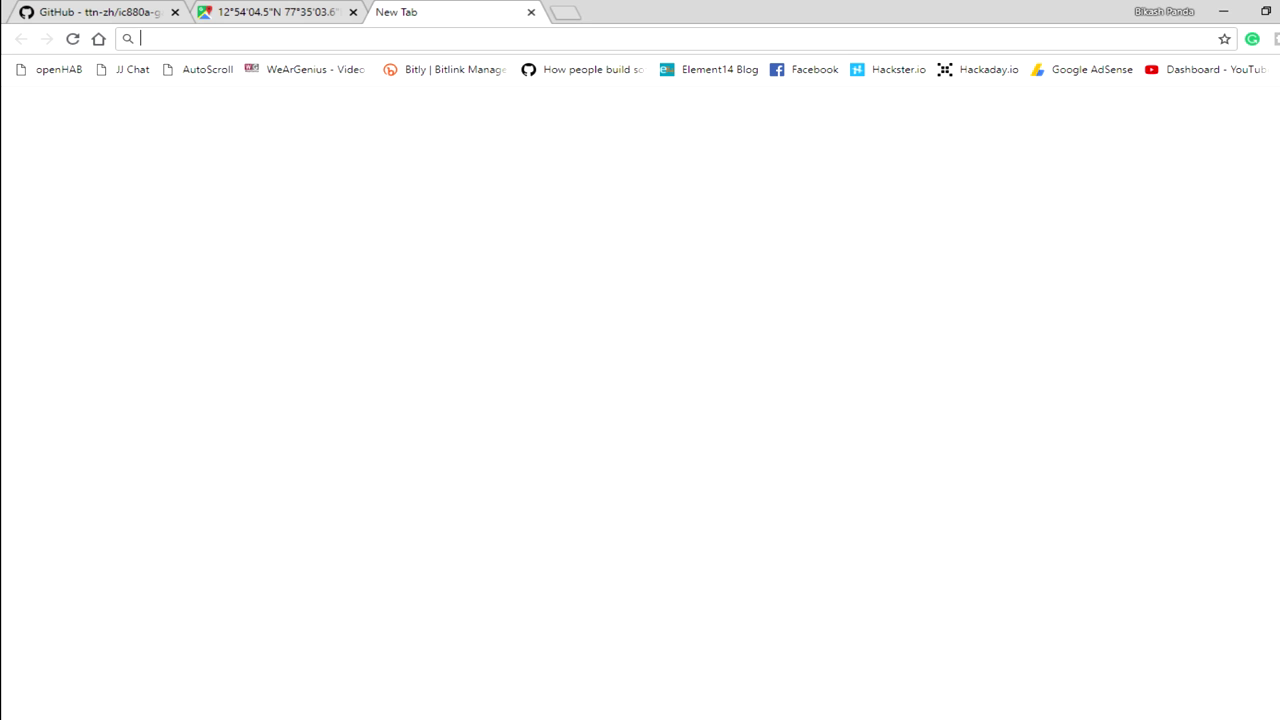
Go to thethingsnetwork.org, open the Console from the account menu, and choose Gateways.
type("theni")
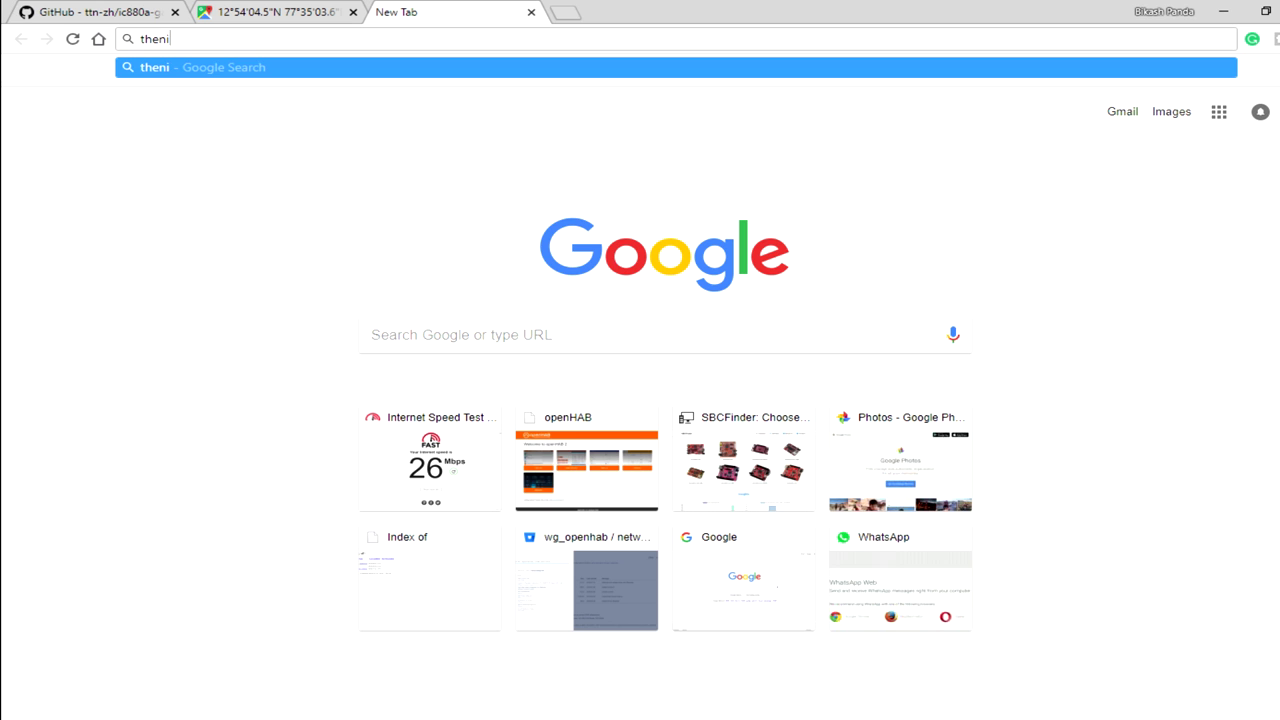
key("BackSpace")
key("BackSpace")
type("th")
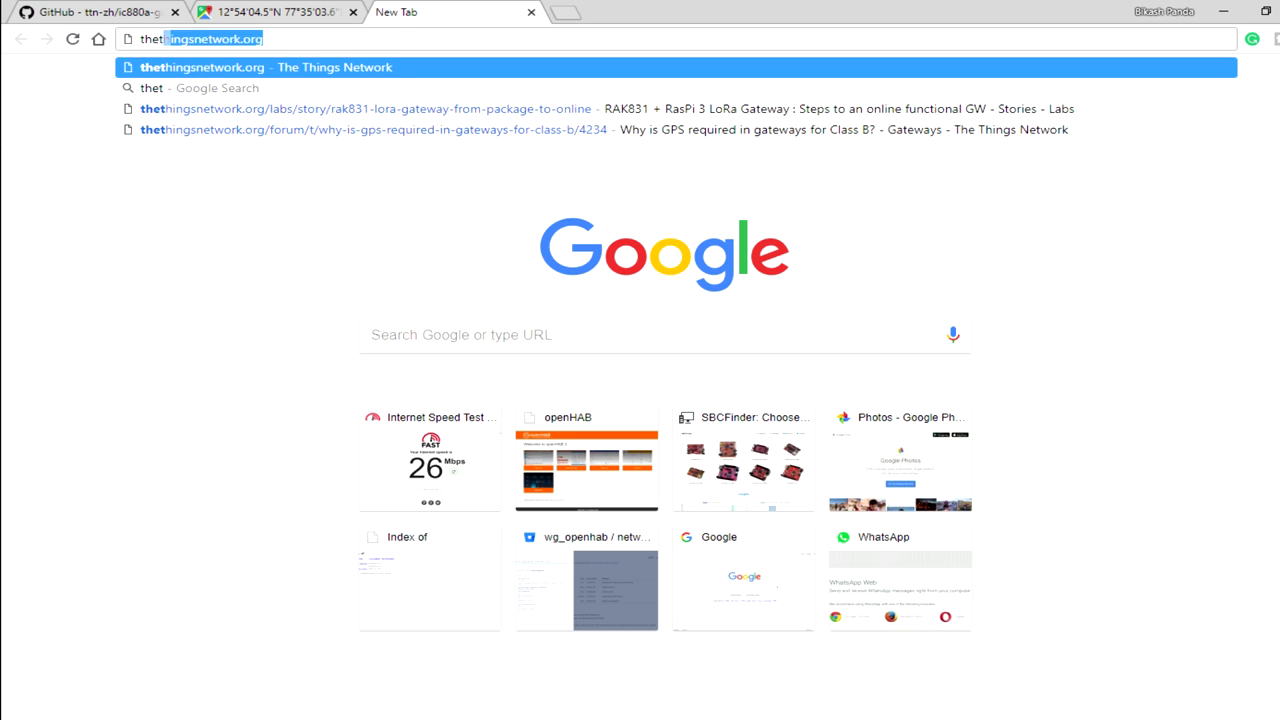
key("Return")
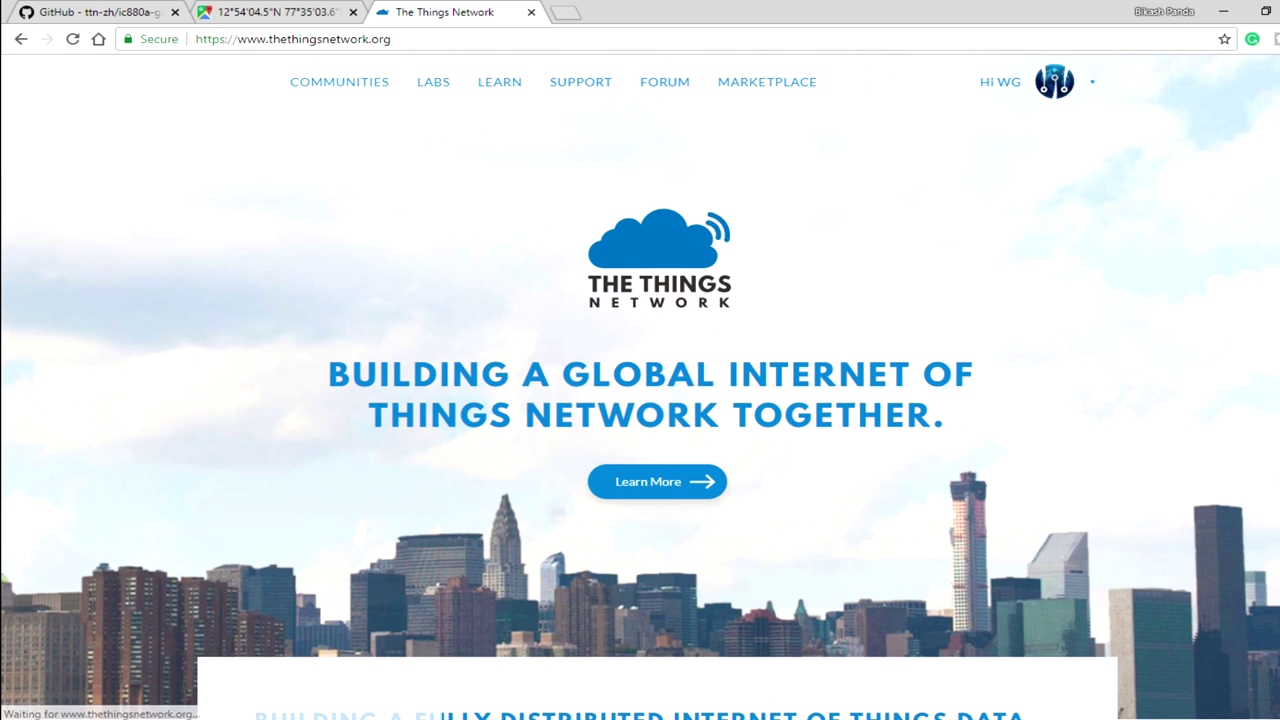
left_click(1054, 81)
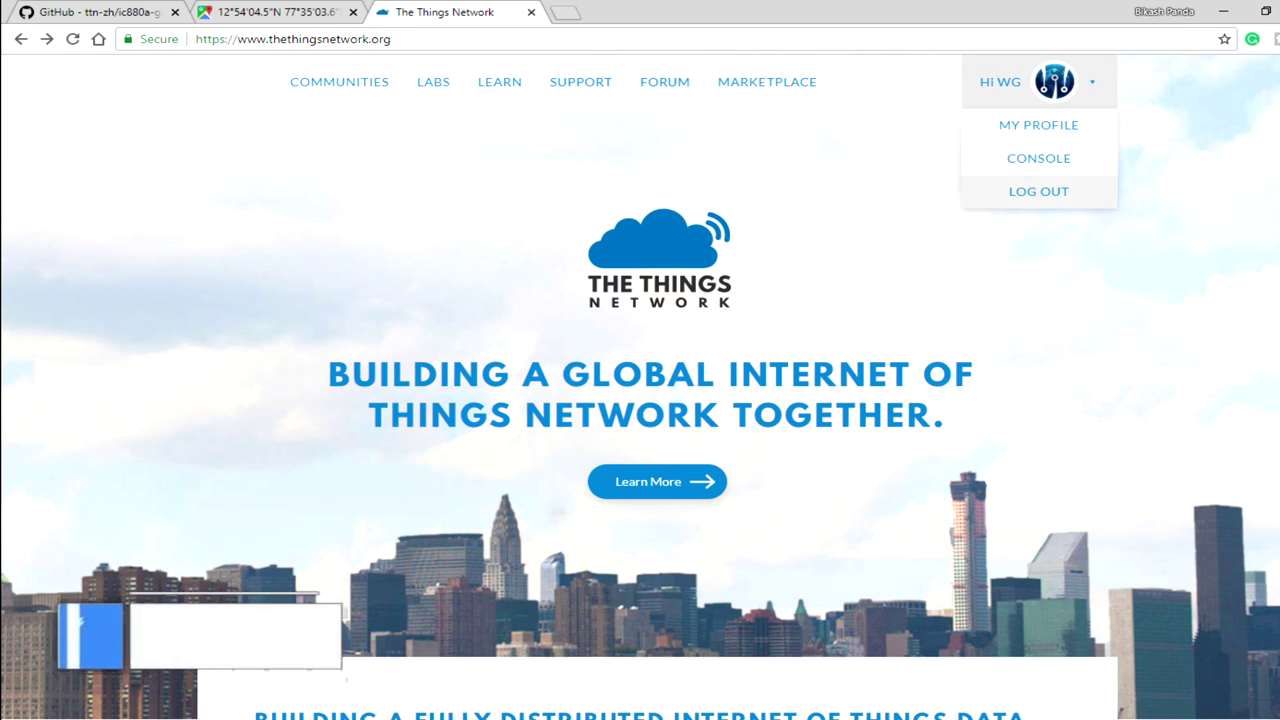
left_click(1037, 154)
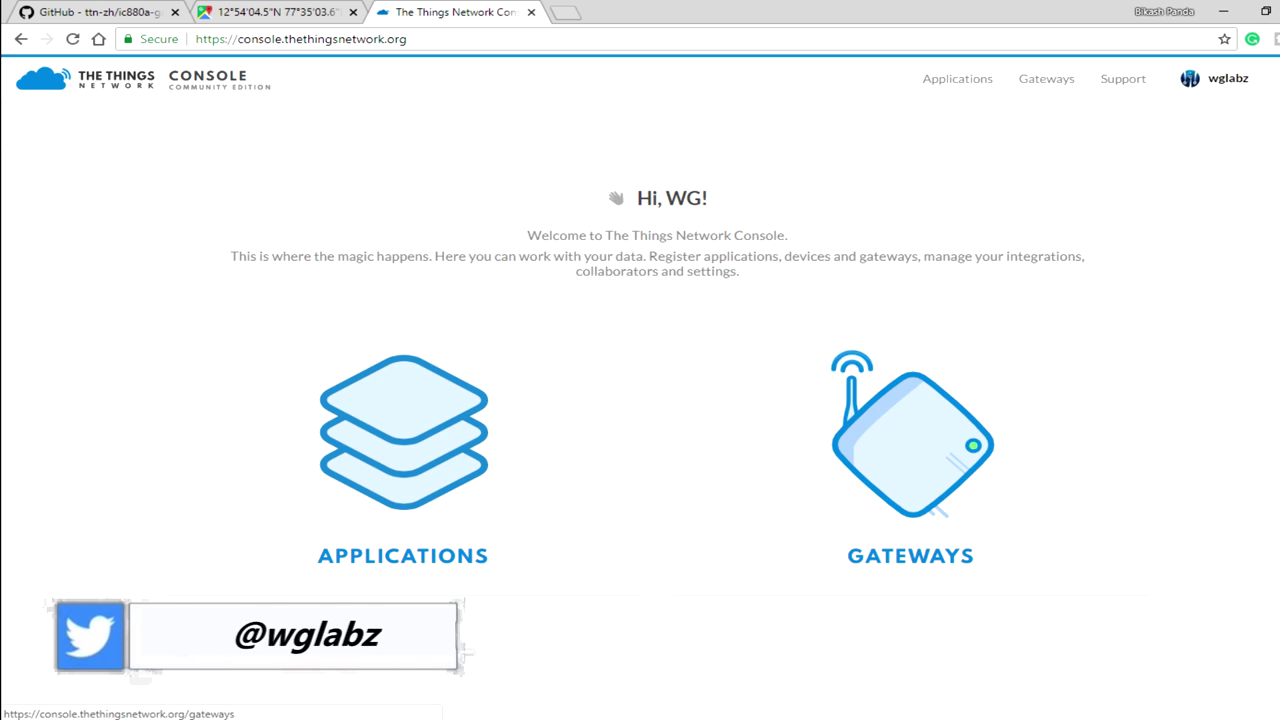
left_click(912, 440)
Start a new gateway registration using the legacy packet forwarder with EUI B8 27 EB FF FE AE D6 99.
left_click(665, 322)
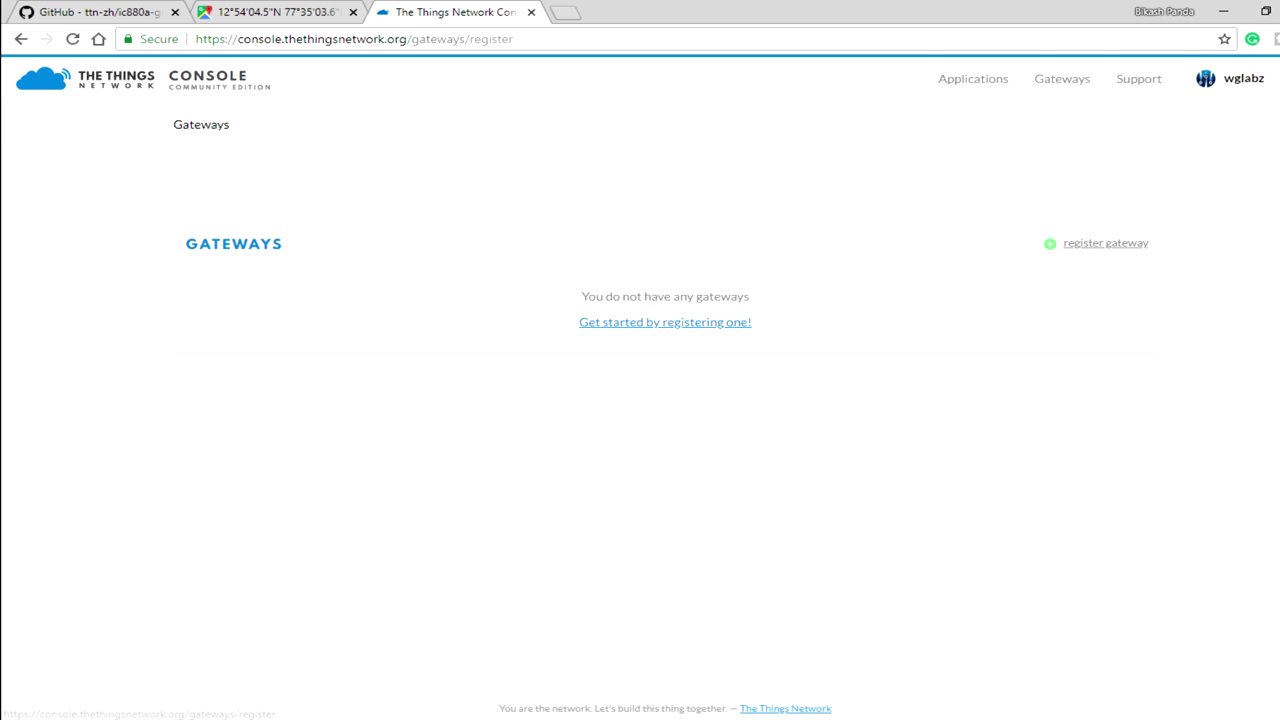
left_click(202, 340)
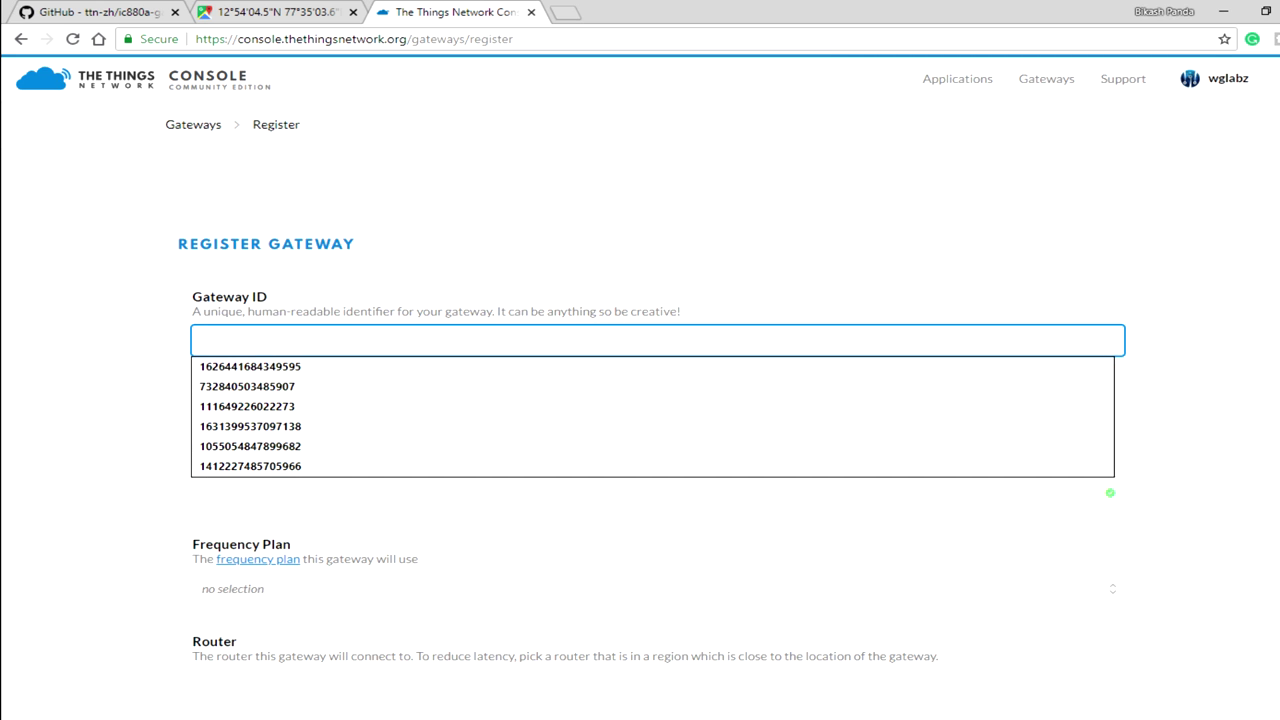
scroll(658, 400, "down", 2)
left_click(1110, 326)
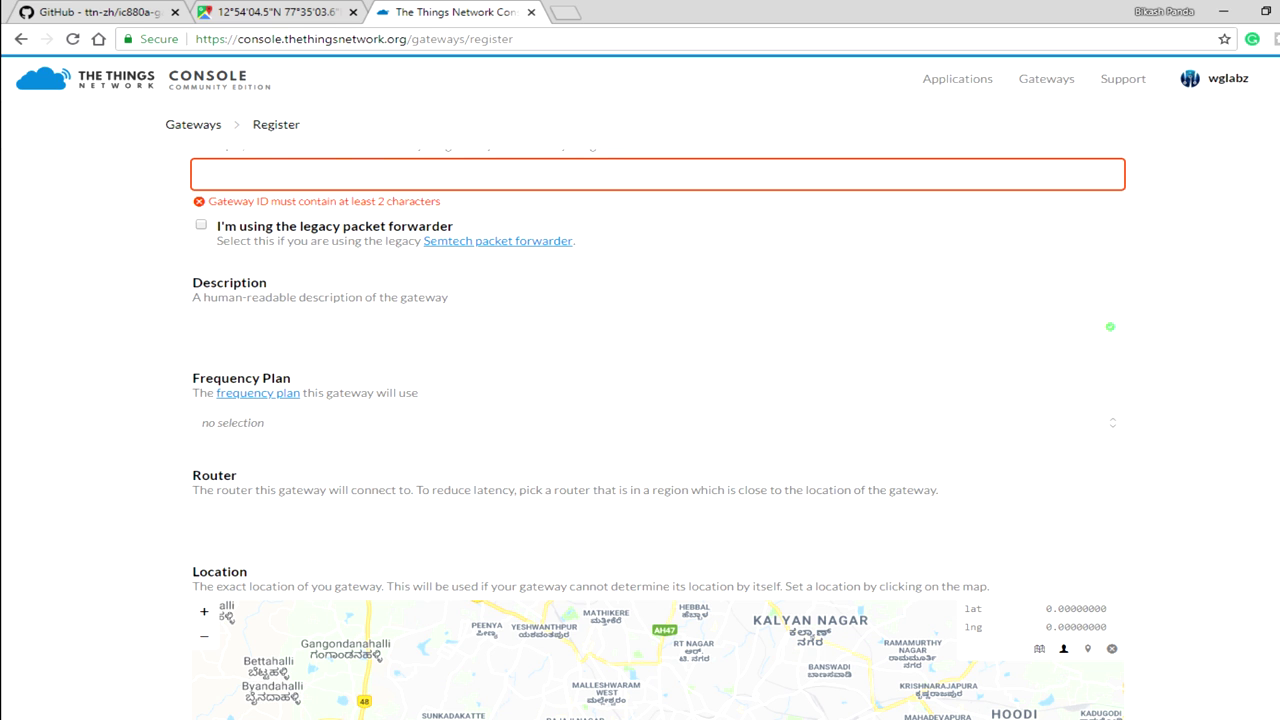
left_click(201, 224)
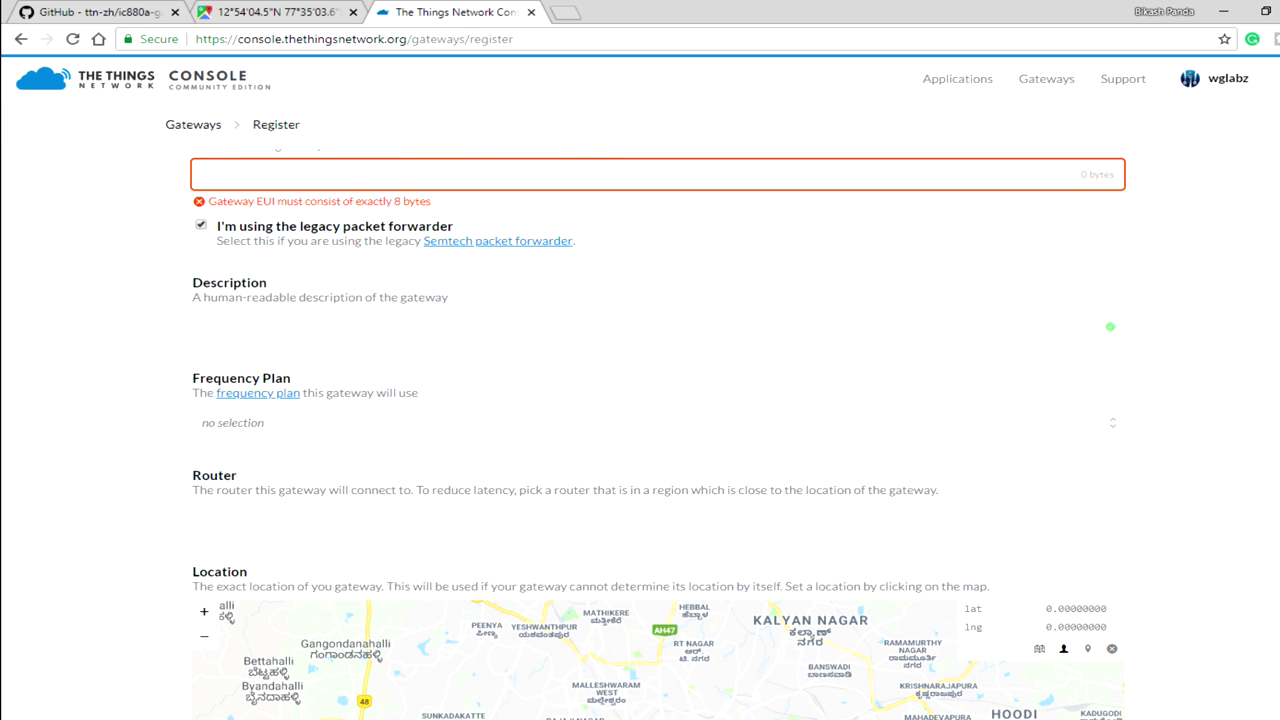
scroll(658, 438, "up", 2)
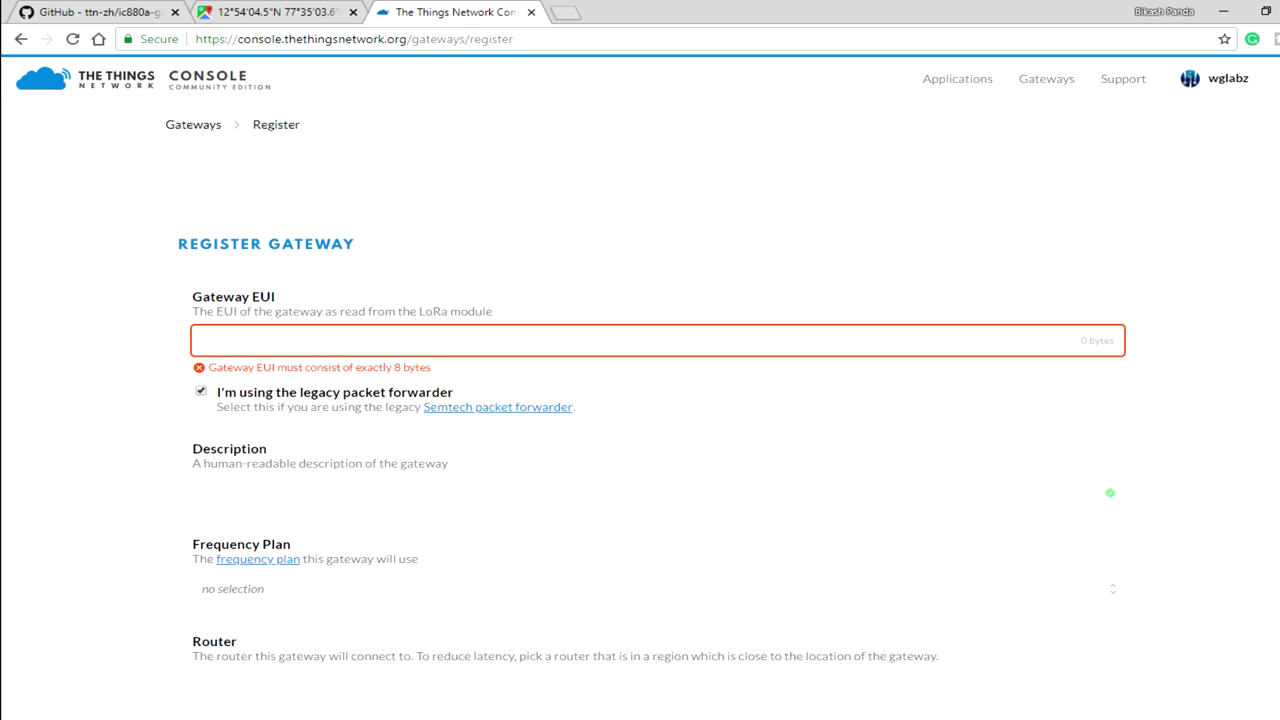
type("B8 27 EB FF FE AE D6 99")
Set the description to LoRa Gateway by WGLabz and frequency plan to India 865-867MHz.
scroll(658, 400, "down", 2)
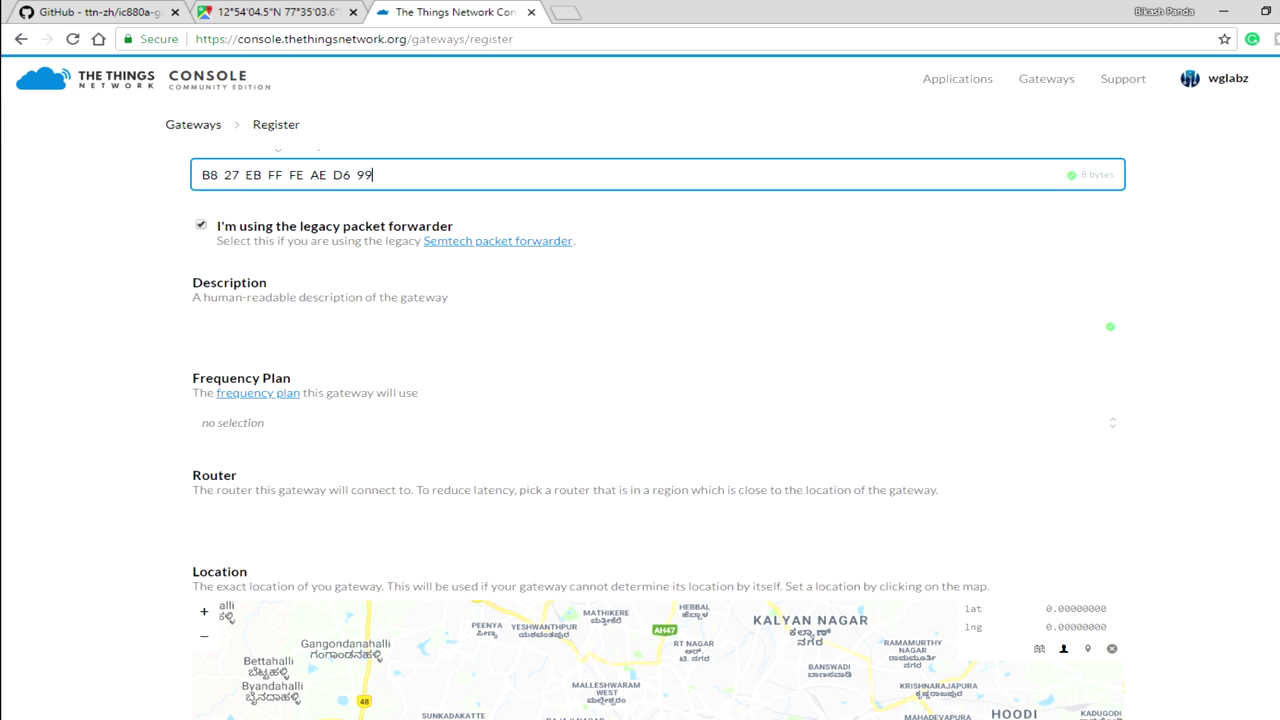
left_click(658, 326)
key("Down")
key("Return")
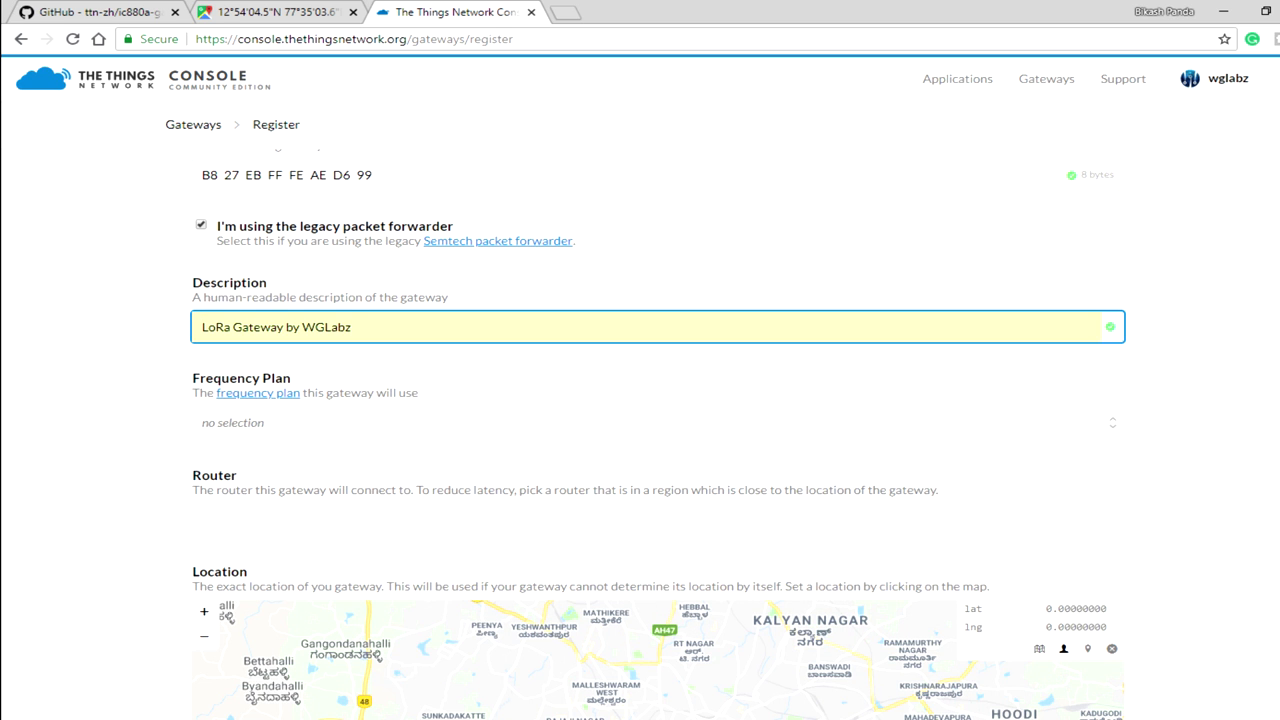
key("Tab")
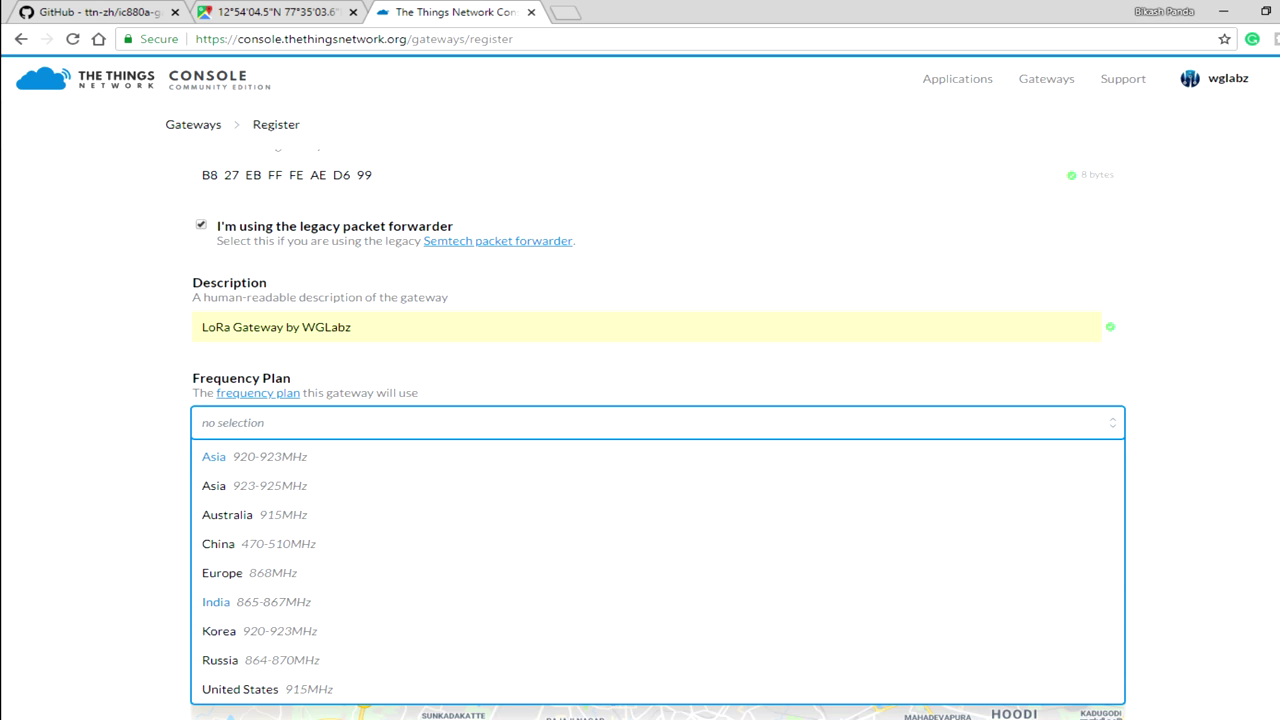
left_click(216, 602)
Choose router ttn-router-asia-se and submit the gateway registration.
scroll(640, 450, "down", 2)
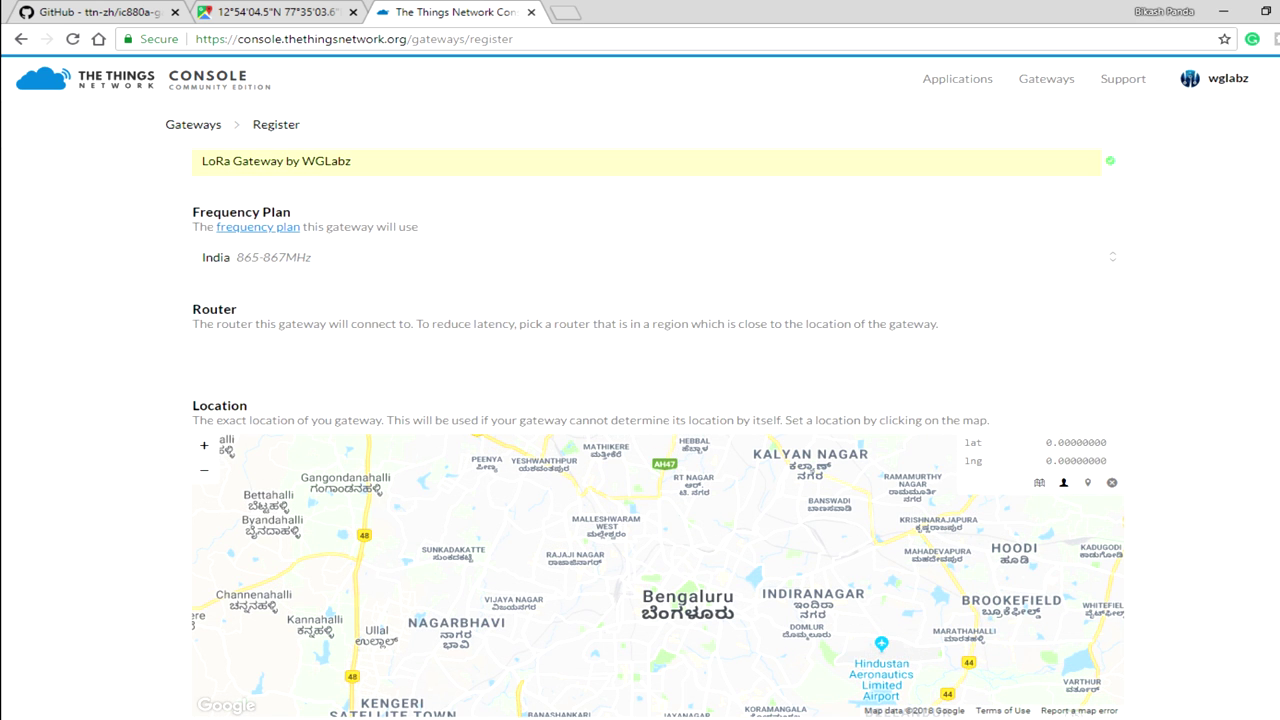
left_click(400, 352)
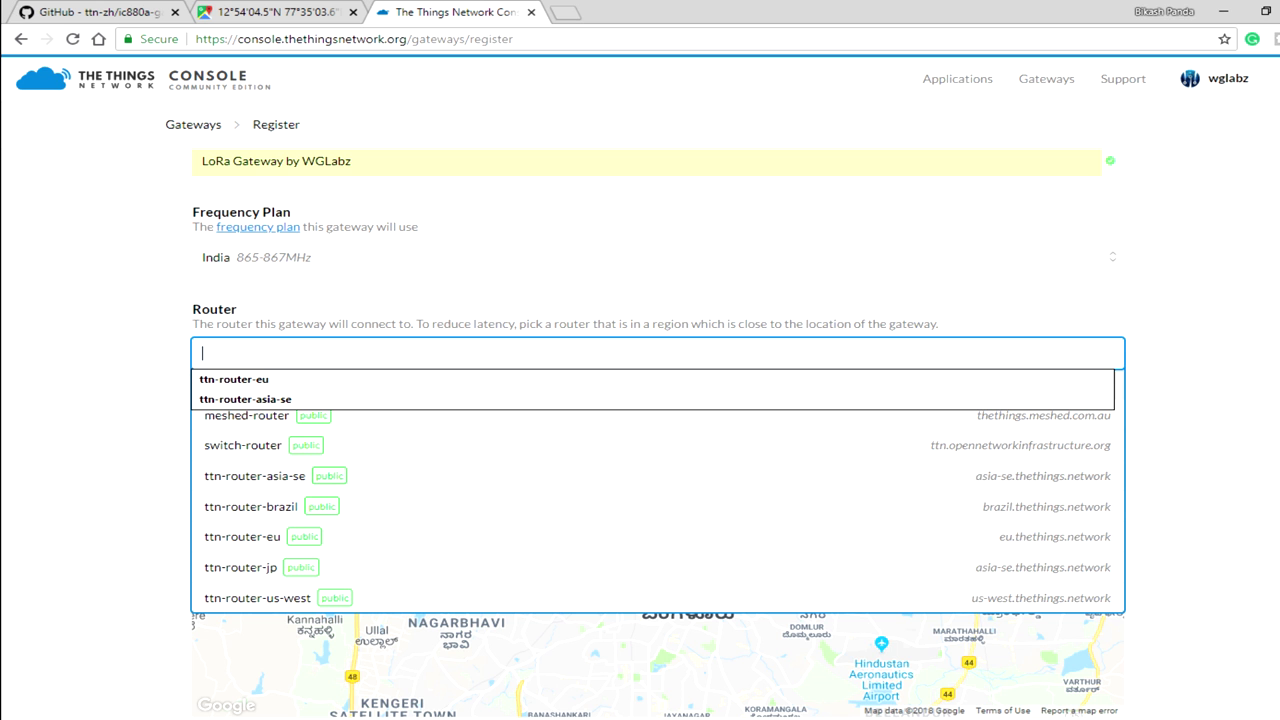
left_click(400, 352)
left_click(400, 352)
key("Down")
key("Down")
key("Return")
scroll(640, 400, "down", 3)
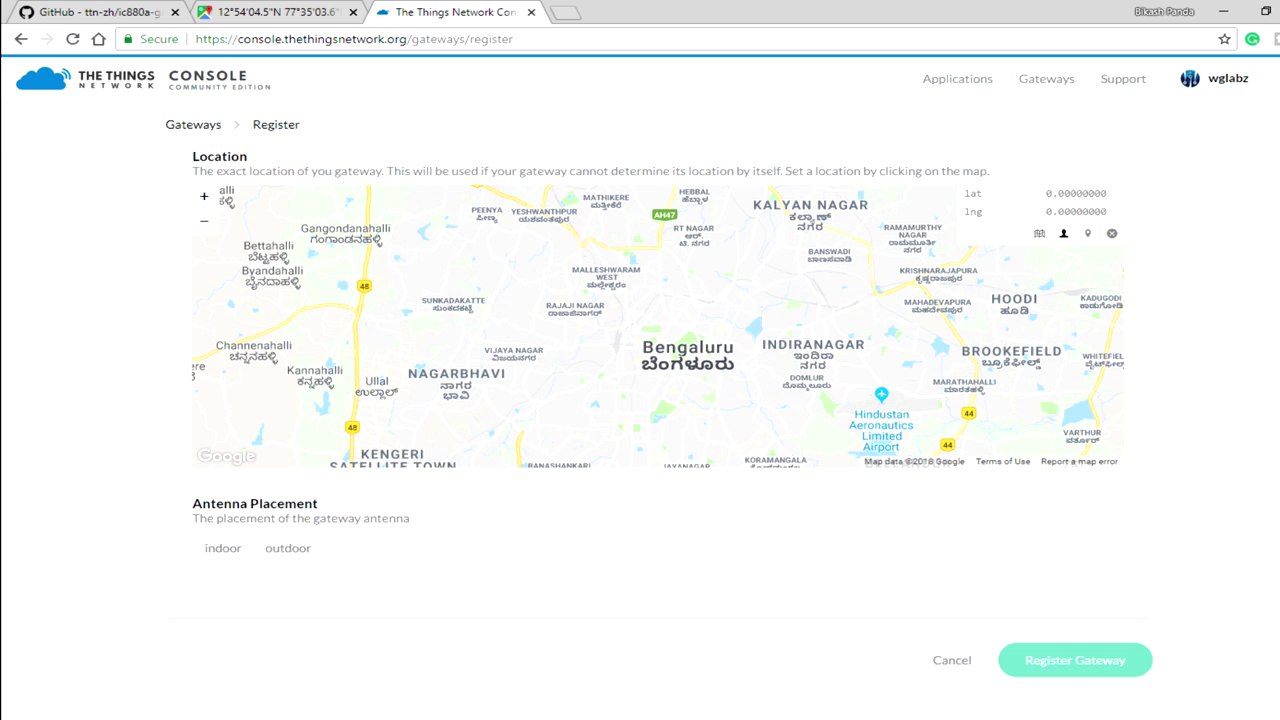
scroll(781, 342, "up", 1)
scroll(640, 400, "down", 1)
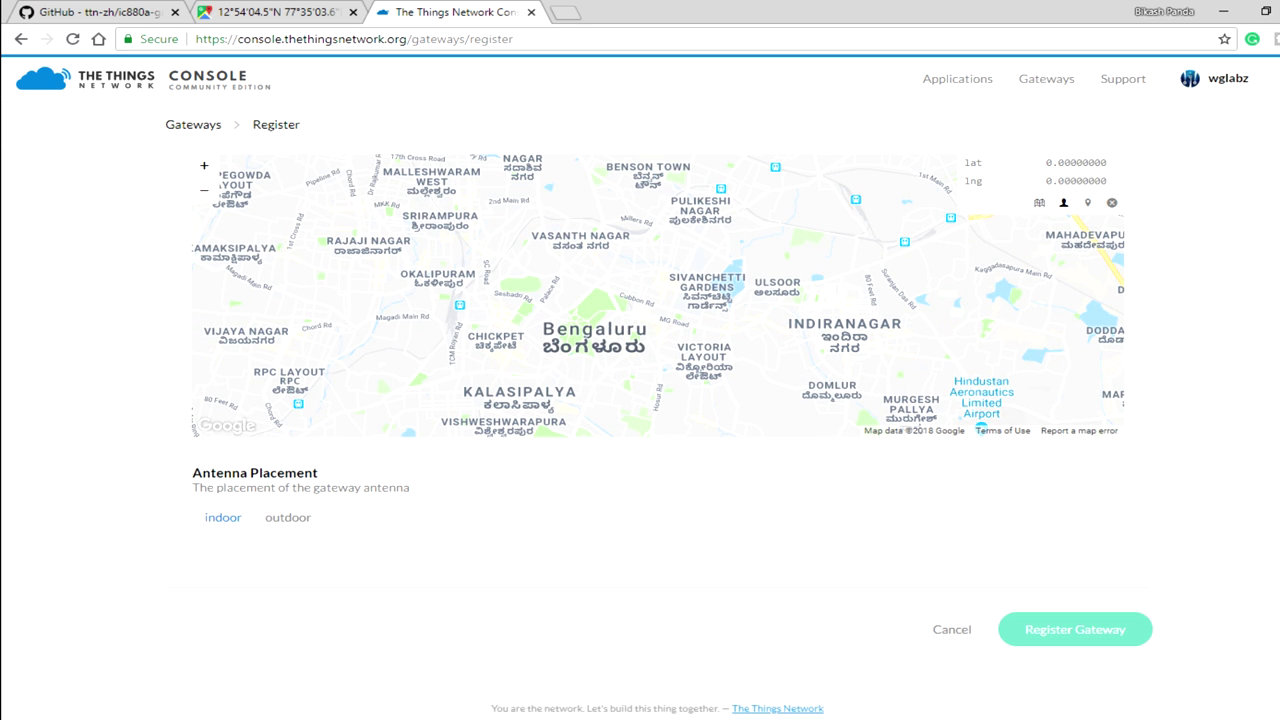
key("Return")
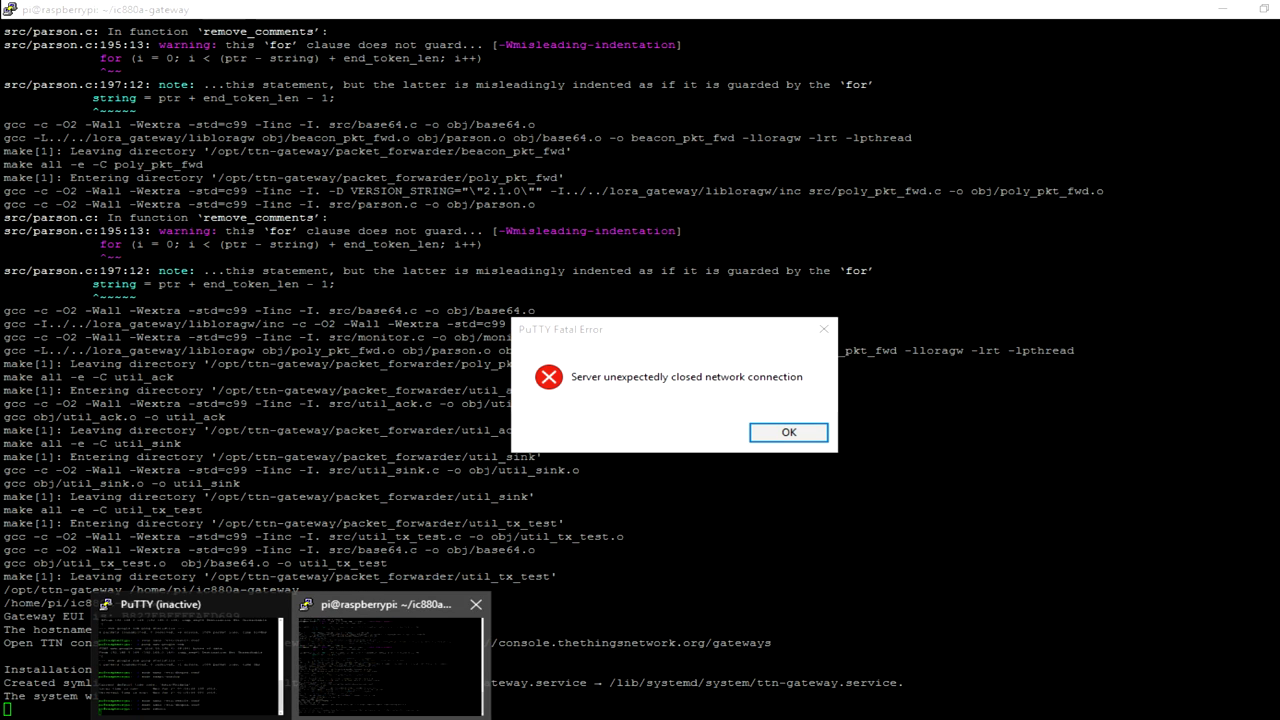
Dismiss PuTTY's lost-connection Fatal Error dialog.
left_click(390, 660)
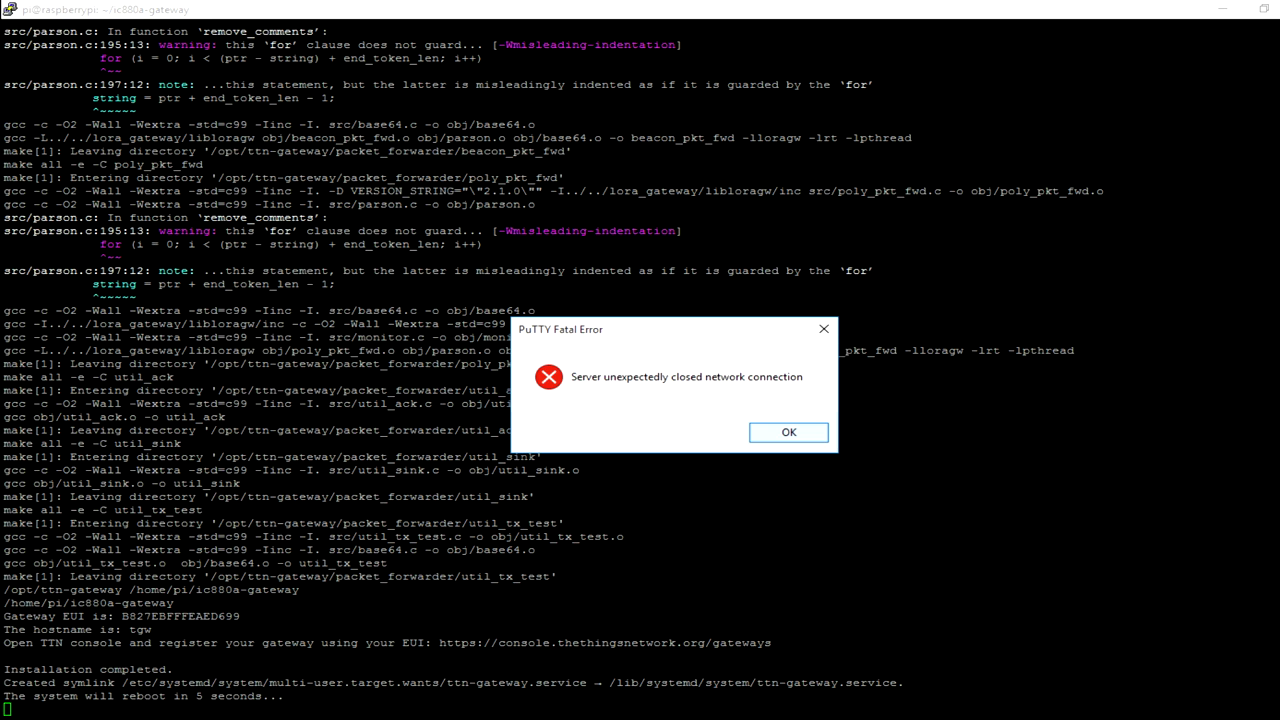
key("Return")
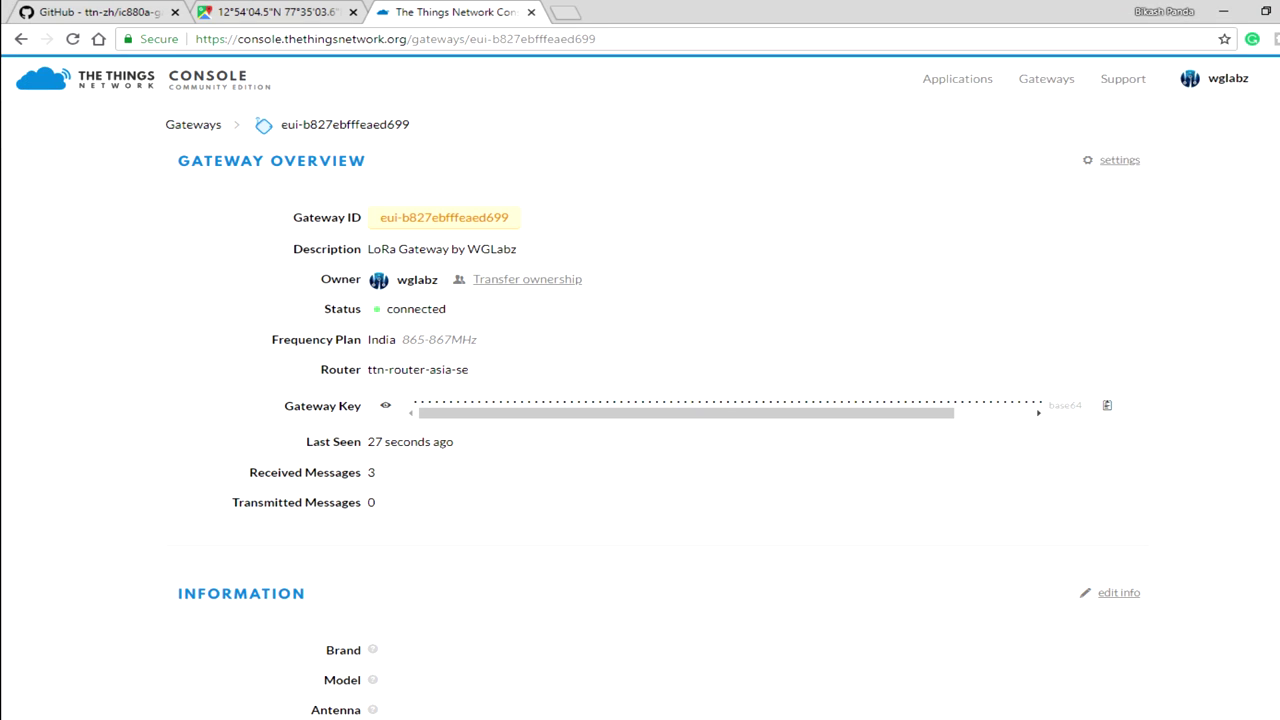
Position the tgw terminal session beside the gateway's connected status in the Console.
key("alt+Tab")
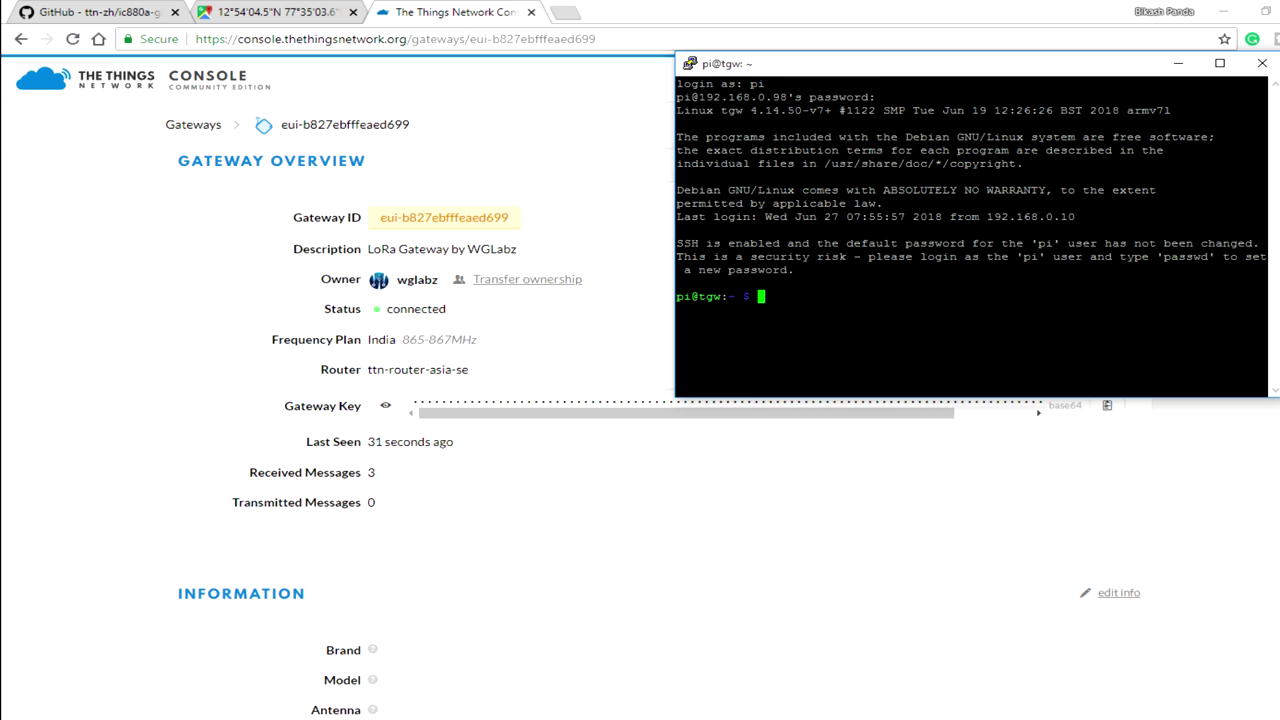
left_click_drag(446, 309, 415, 309)
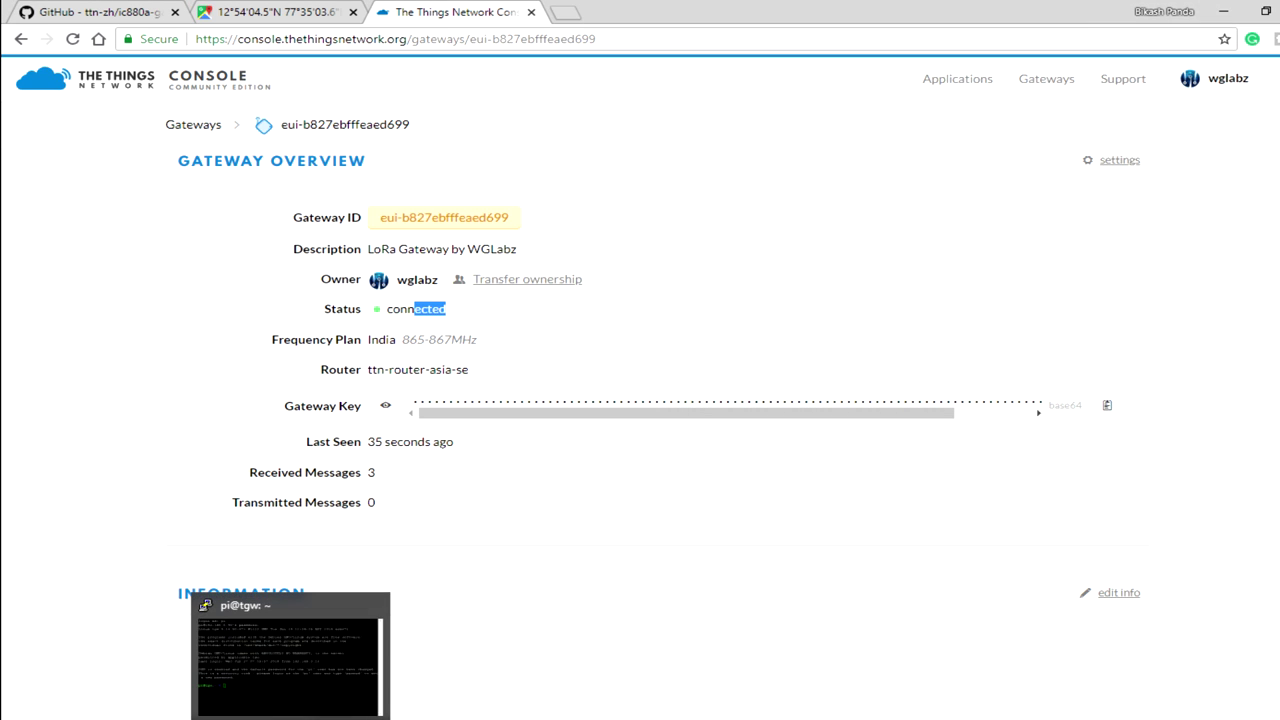
left_click(291, 670)
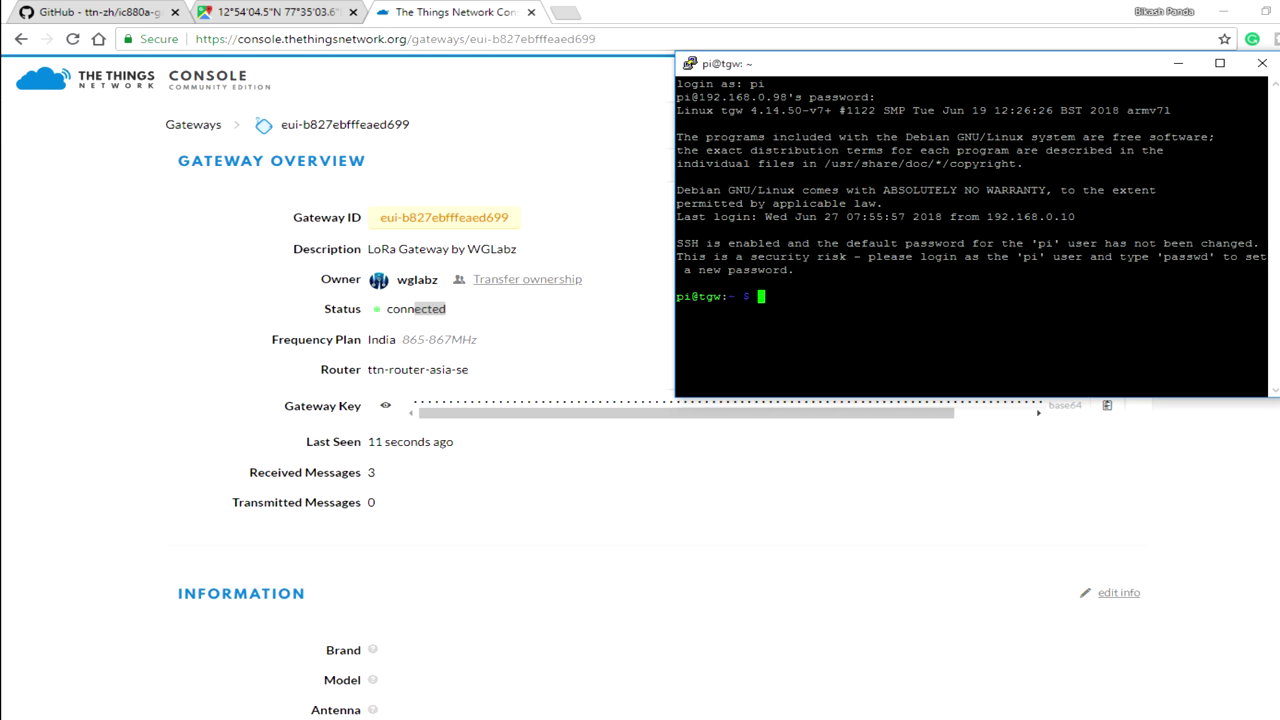
left_click_drag(826, 63, 703, 110)
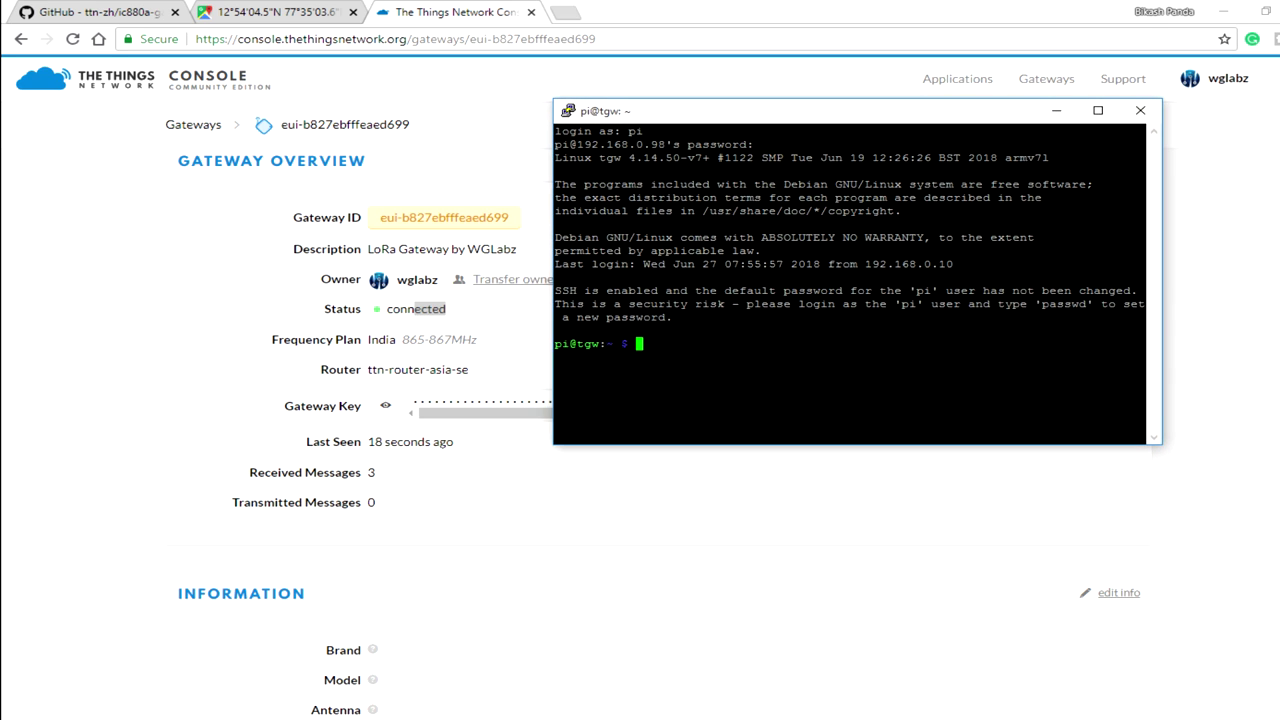